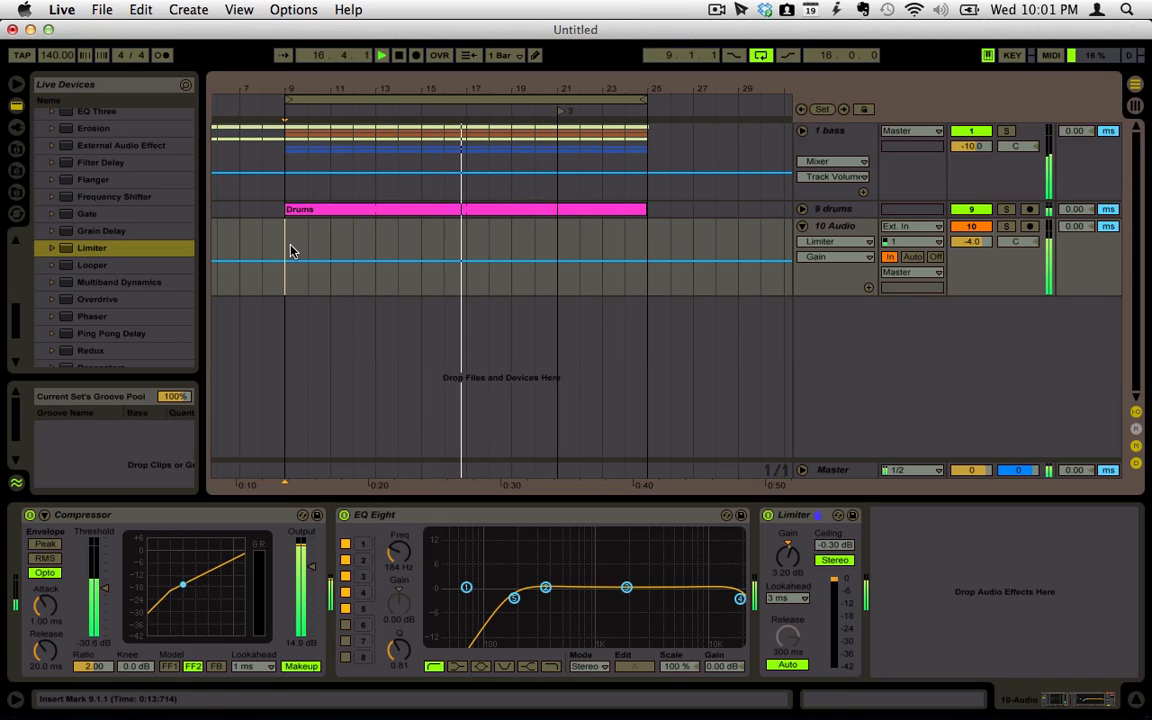
- Stop playback and unfold the drums track and the bass group in the arrangement
{"action": "key", "text": "space"}
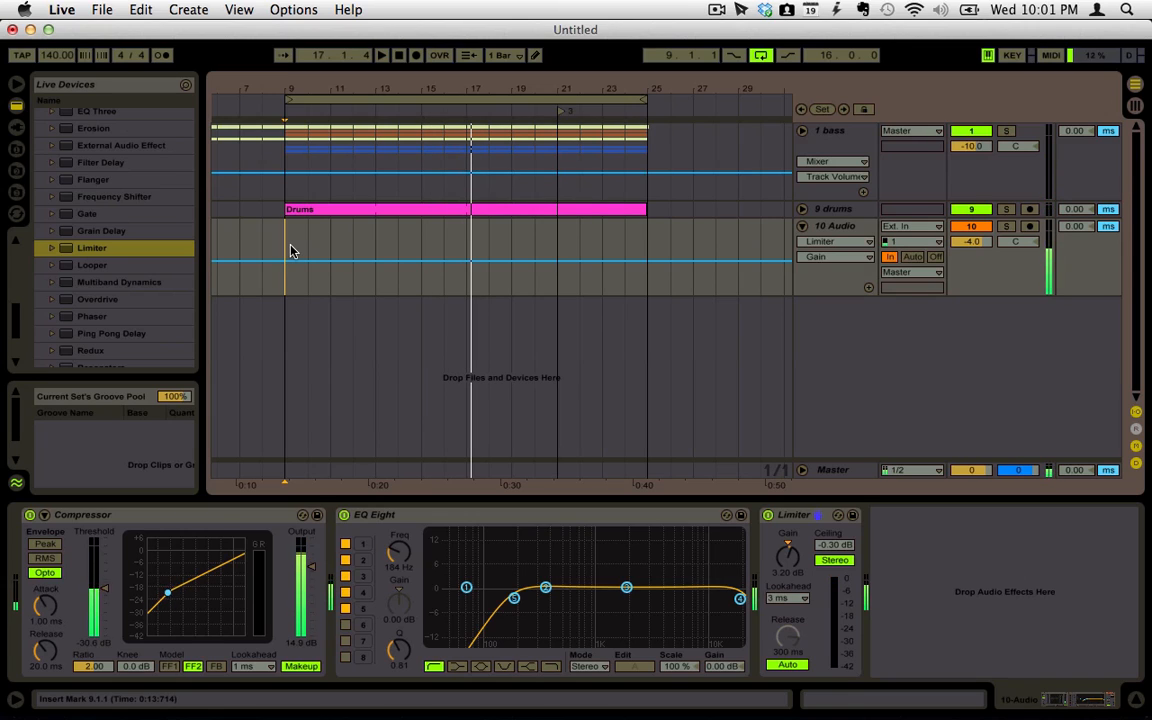
{"action": "left_click", "coordinate": [824, 136]}
{"action": "left_click", "coordinate": [815, 208]}
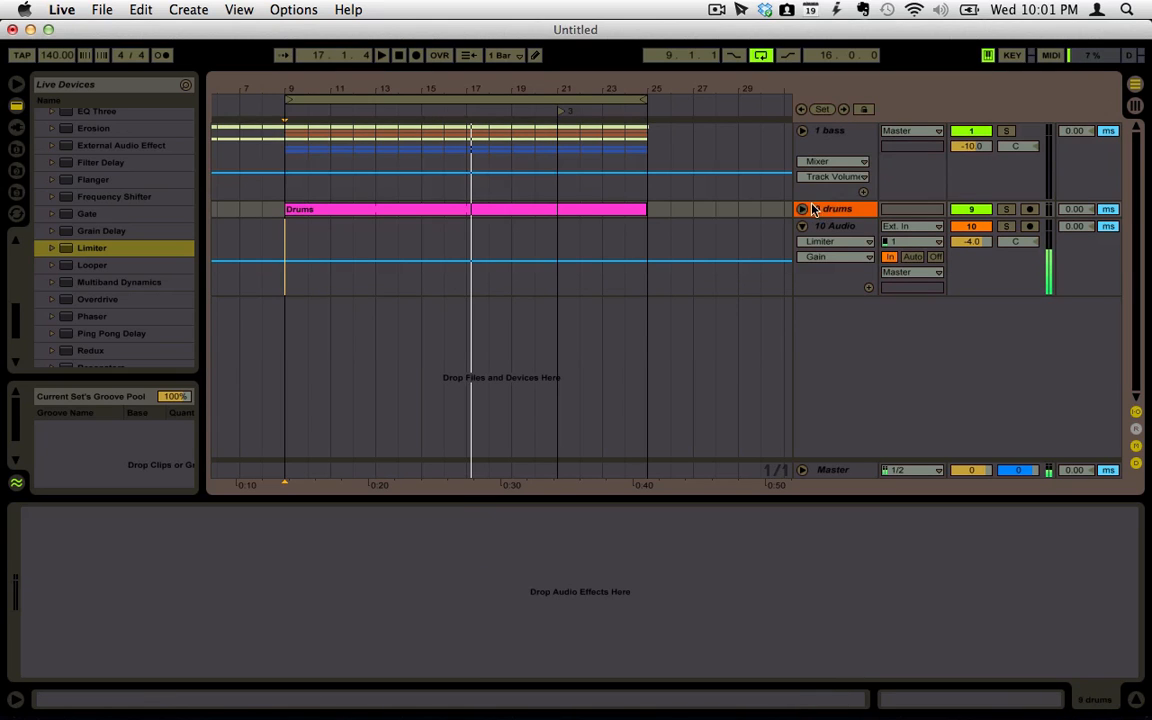
{"action": "left_click", "coordinate": [803, 209]}
{"action": "left_click", "coordinate": [817, 132]}
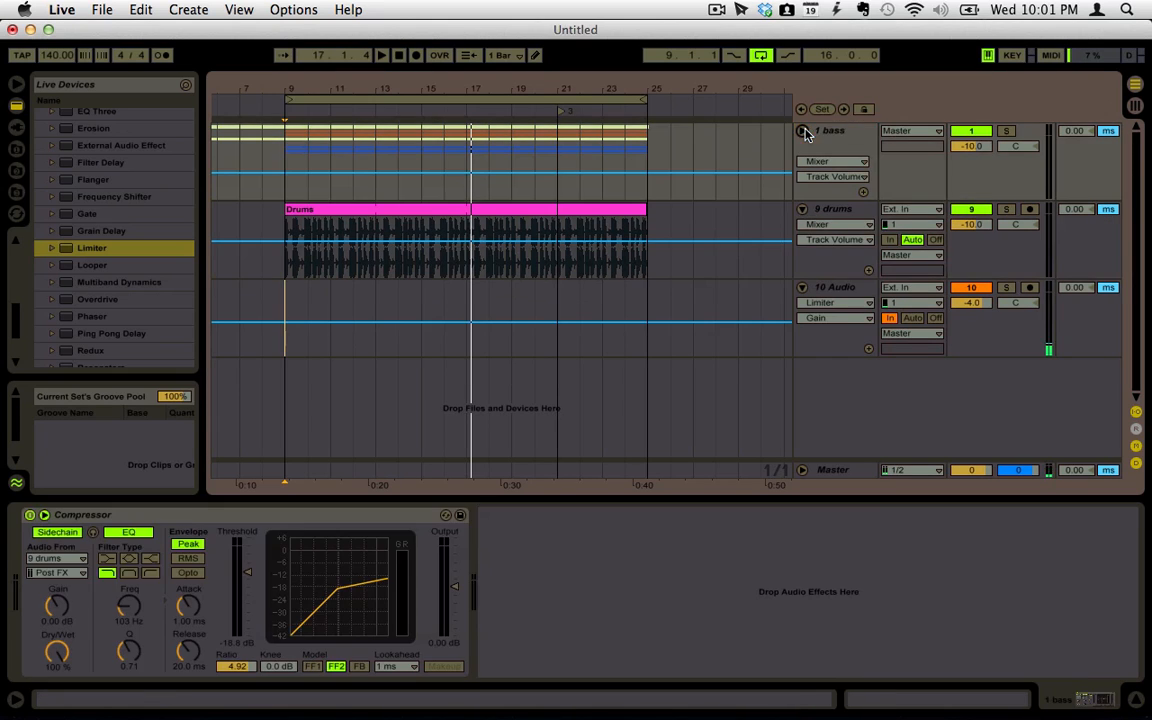
{"action": "left_click", "coordinate": [803, 131]}
{"action": "scroll", "coordinate": [485, 158], "scroll_direction": "down", "scroll_amount": 5}
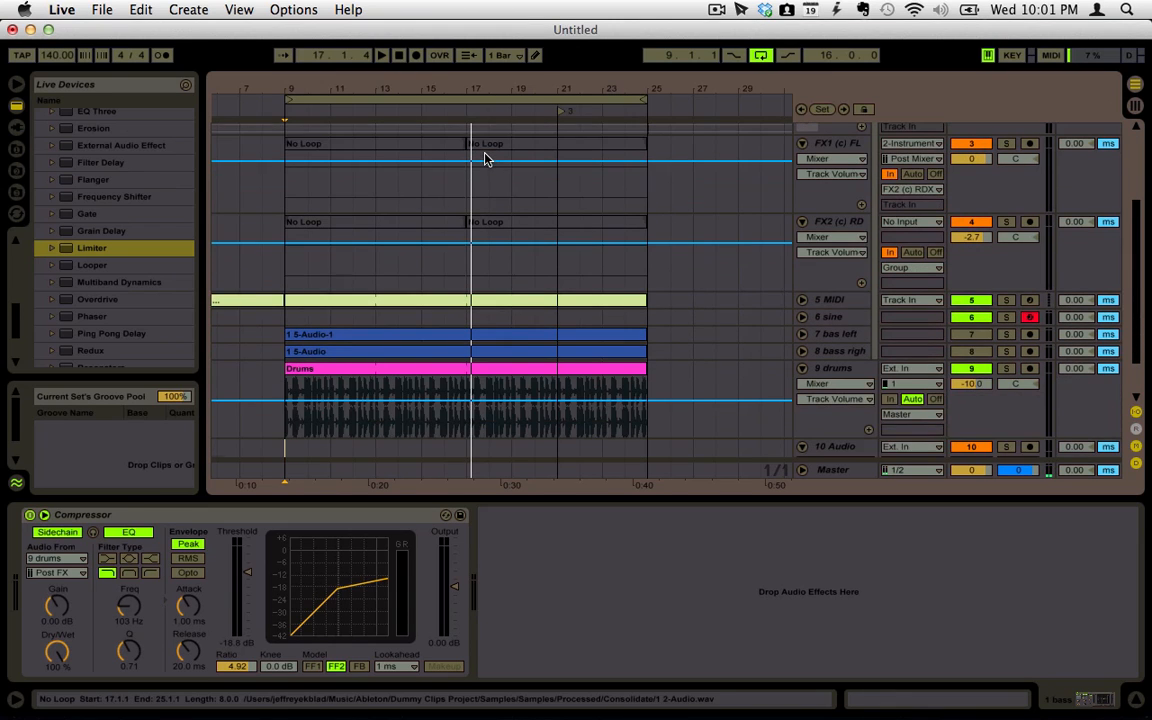
{"action": "scroll", "coordinate": [485, 158], "scroll_direction": "up", "scroll_amount": 5}
- Switch to the Session View and look through the clips on the FX1 and FX2 tracks
{"action": "key", "text": "Tab"}
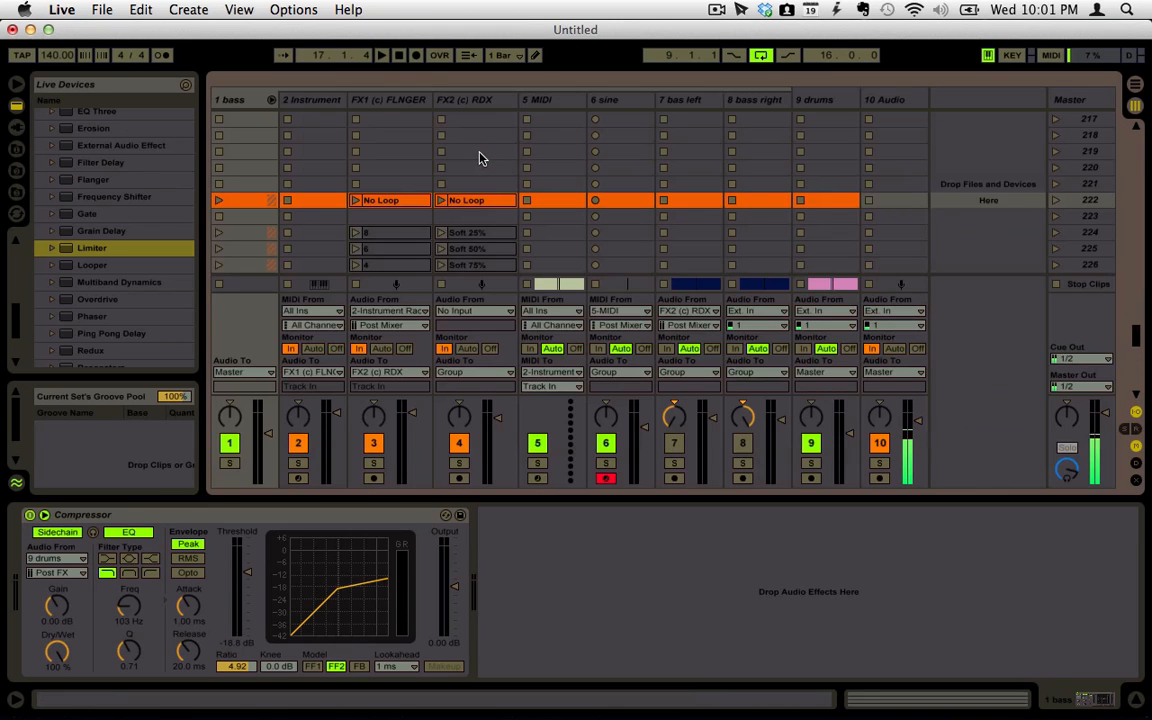
{"action": "scroll", "coordinate": [472, 158], "scroll_direction": "down", "scroll_amount": 5}
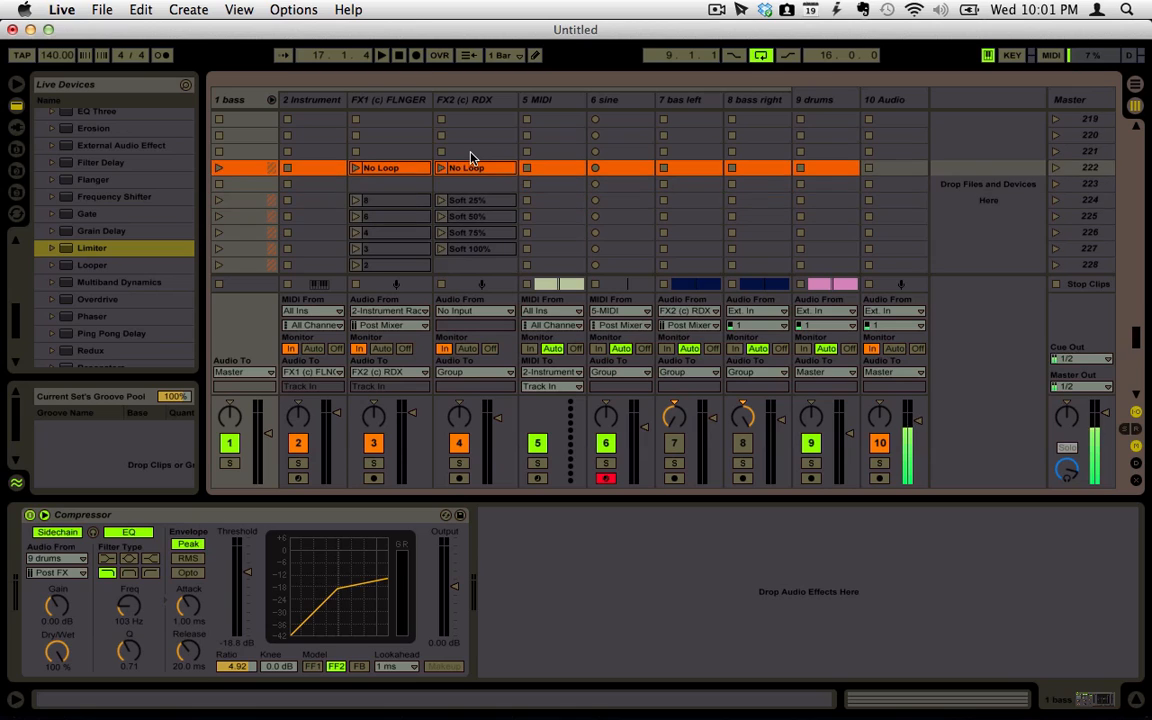
{"action": "scroll", "coordinate": [472, 158], "scroll_direction": "down", "scroll_amount": 8}
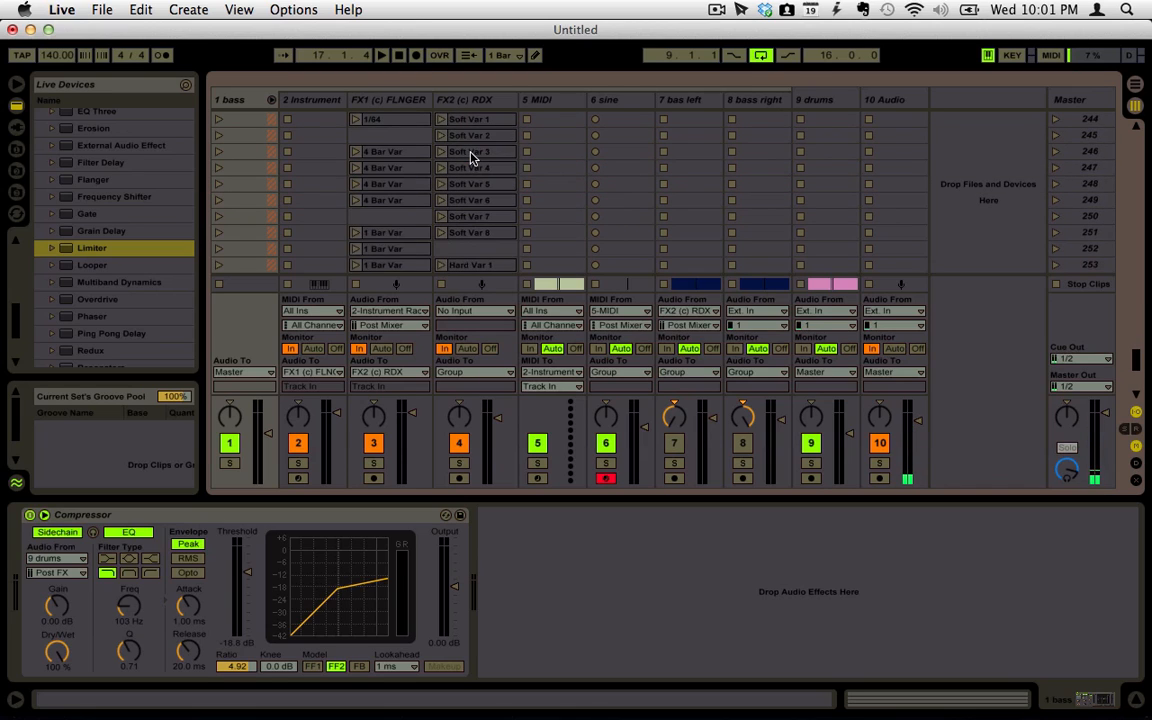
{"action": "scroll", "coordinate": [472, 158], "scroll_direction": "up", "scroll_amount": 1}
- Examine the device chains of the Instrument, FX1, FX2, MIDI and sine tracks in the bass group
{"action": "left_click", "coordinate": [540, 100]}
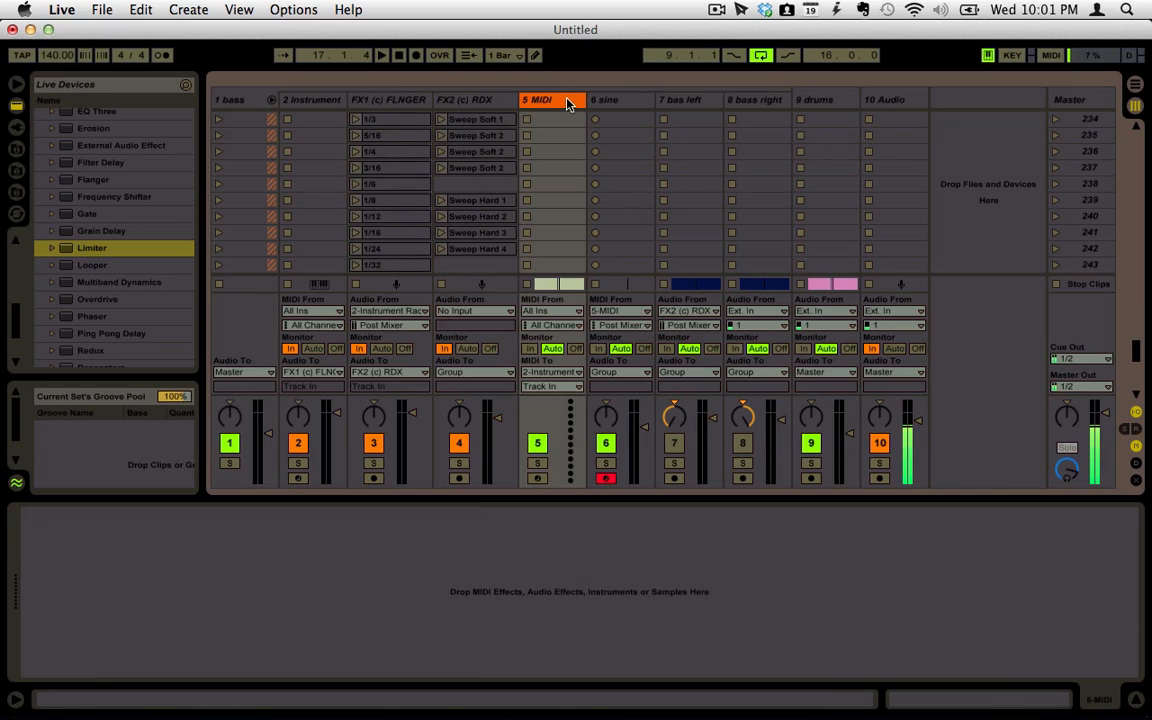
{"action": "left_click", "coordinate": [312, 100]}
{"action": "scroll", "coordinate": [694, 600], "scroll_direction": "left", "scroll_amount": 4}
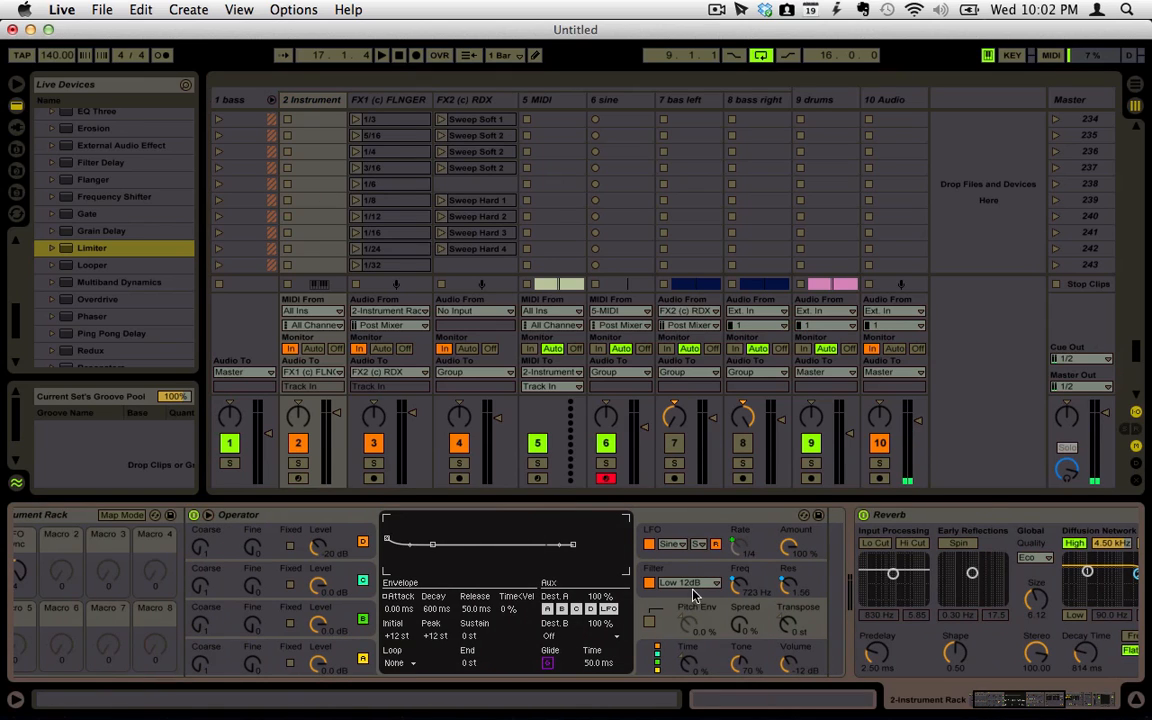
{"action": "left_click", "coordinate": [392, 100]}
{"action": "left_click", "coordinate": [474, 100]}
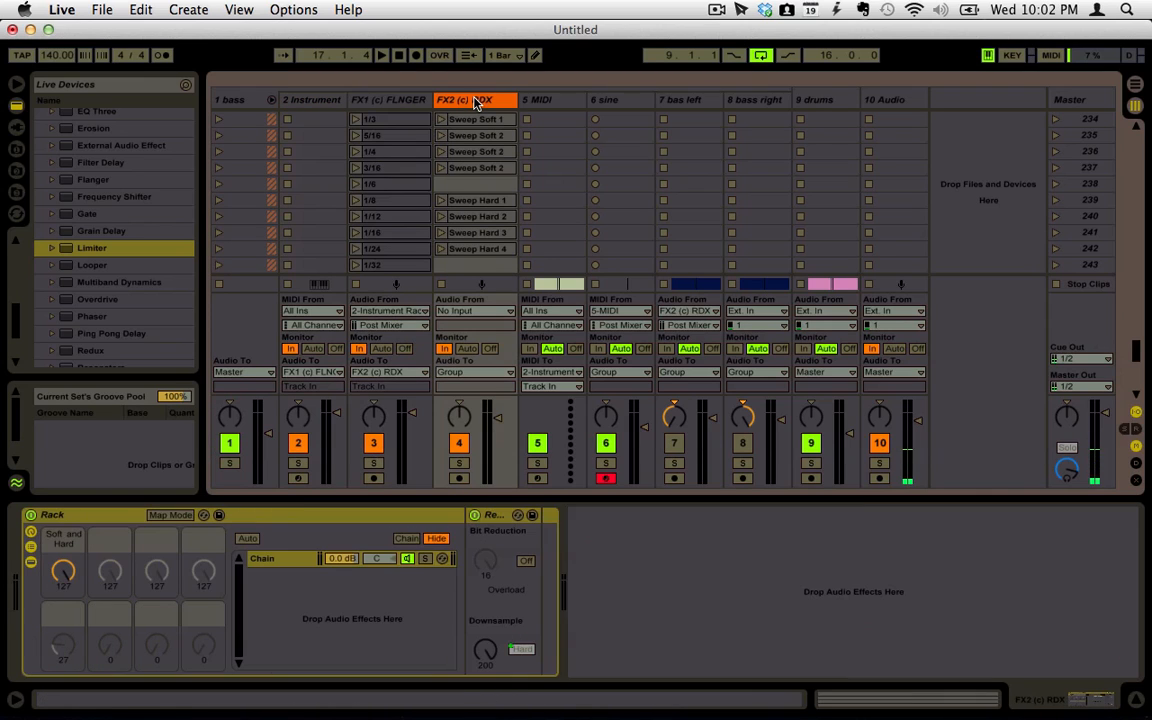
{"action": "left_click", "coordinate": [537, 104]}
{"action": "left_click", "coordinate": [625, 104]}
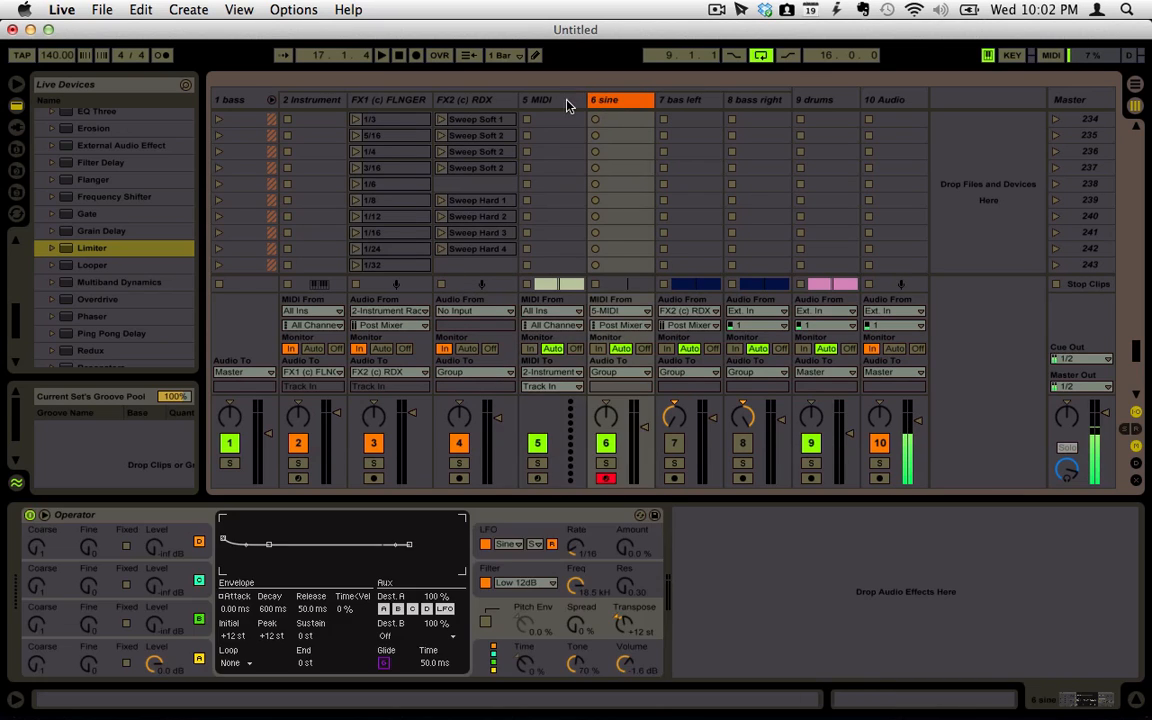
{"action": "left_click", "coordinate": [567, 104]}
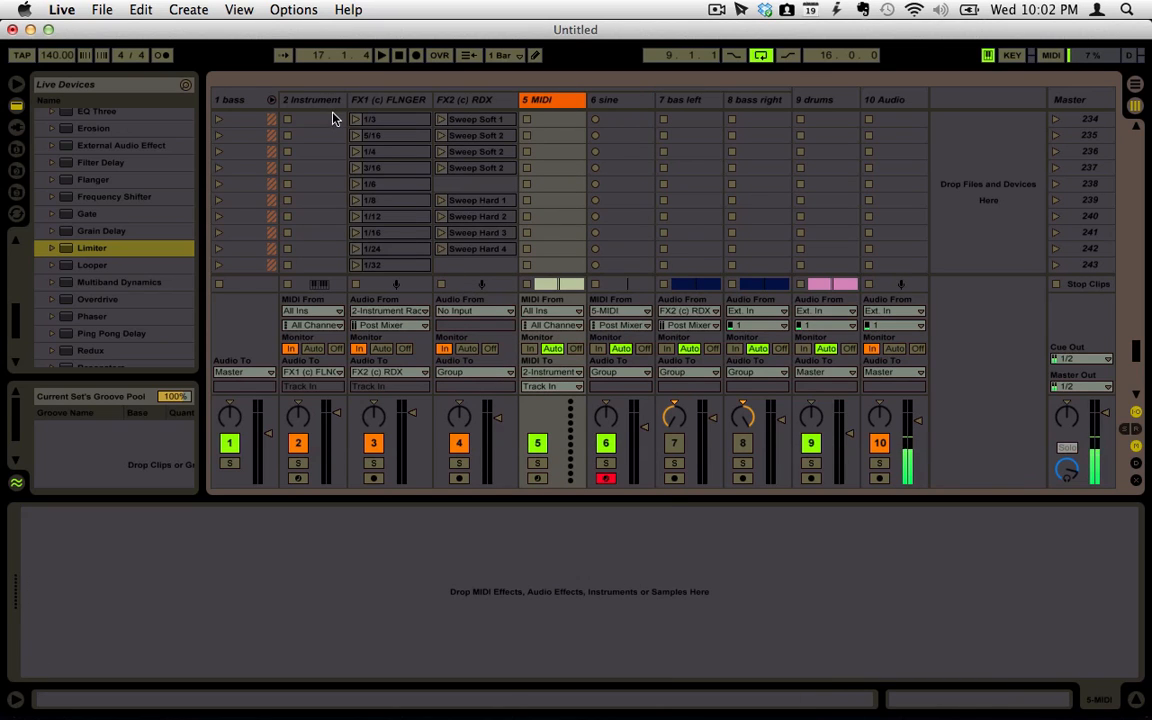
- Return to the Arrangement View and disarm recording on the sine track
{"action": "key", "text": "Tab"}
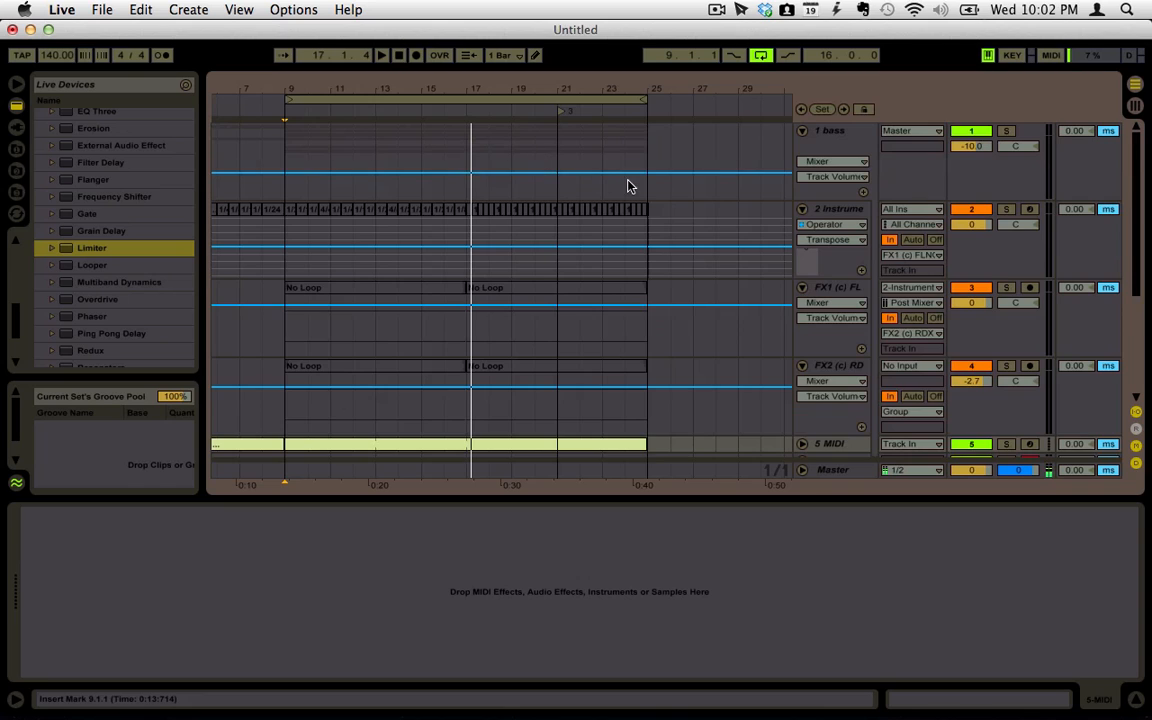
{"action": "scroll", "coordinate": [628, 186], "scroll_direction": "down", "scroll_amount": 5}
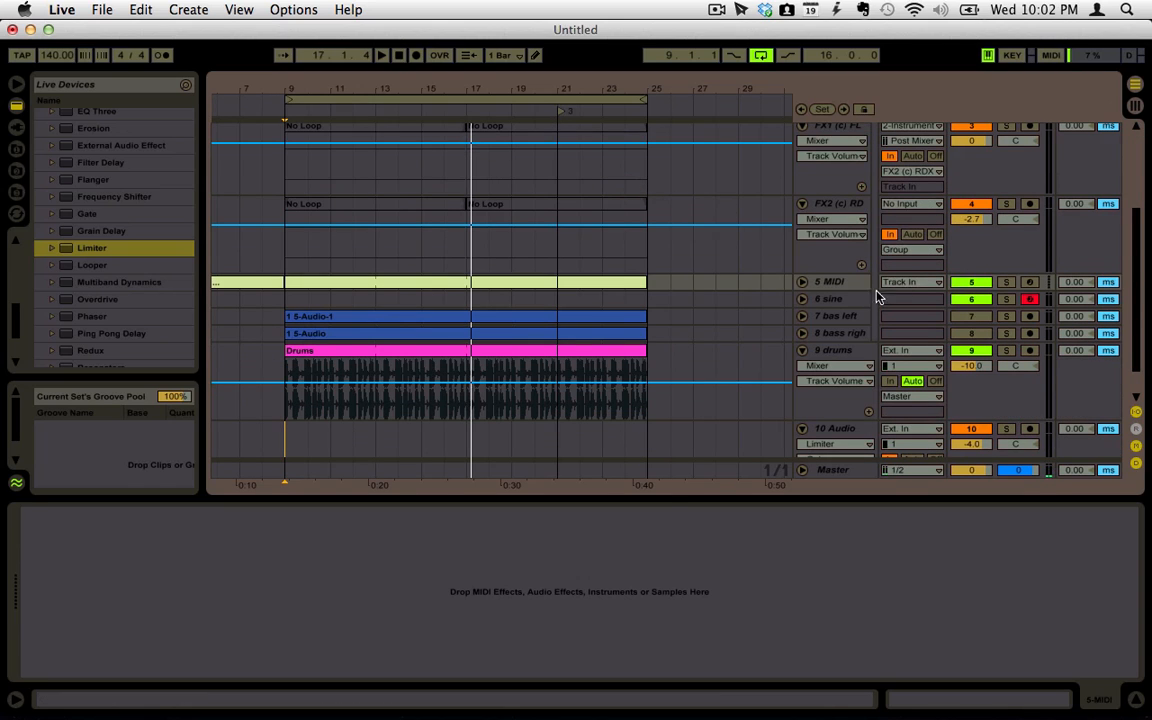
{"action": "left_click", "coordinate": [876, 298]}
{"action": "left_click", "coordinate": [1030, 298]}
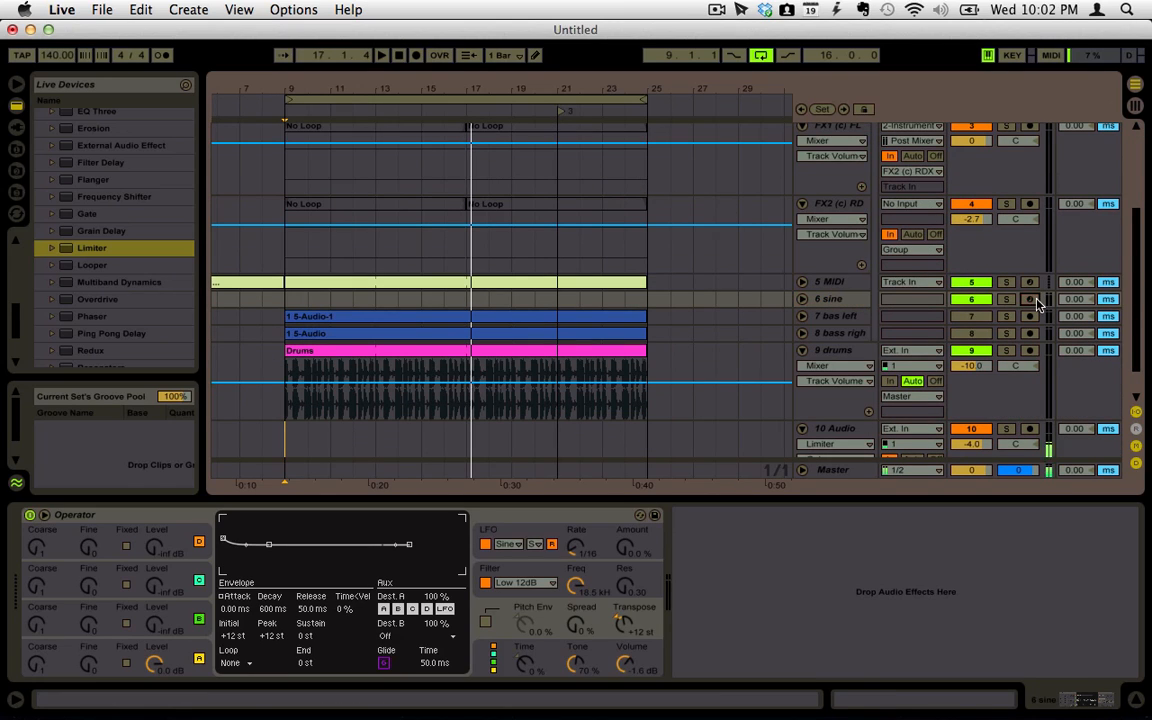
- Unfold the 5 MIDI track, inspect the notes of its clip starting at bar 9, and fold the track again
{"action": "left_click", "coordinate": [827, 285]}
{"action": "left_click", "coordinate": [802, 282]}
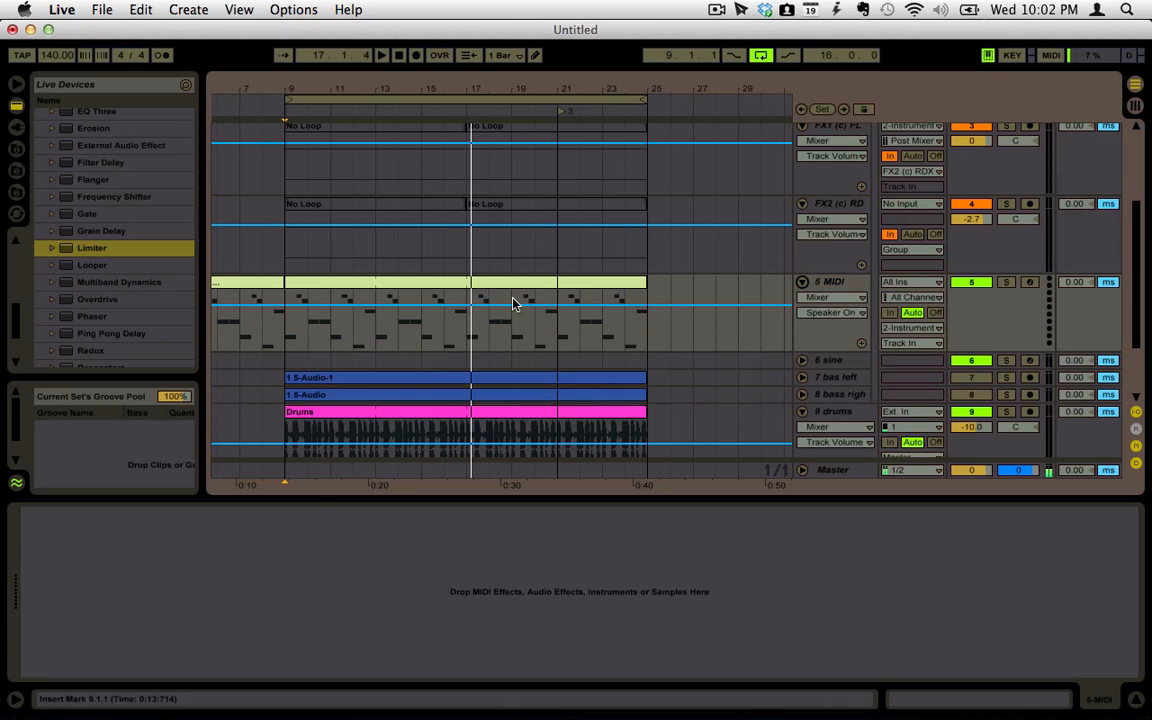
{"action": "double_click", "coordinate": [510, 283]}
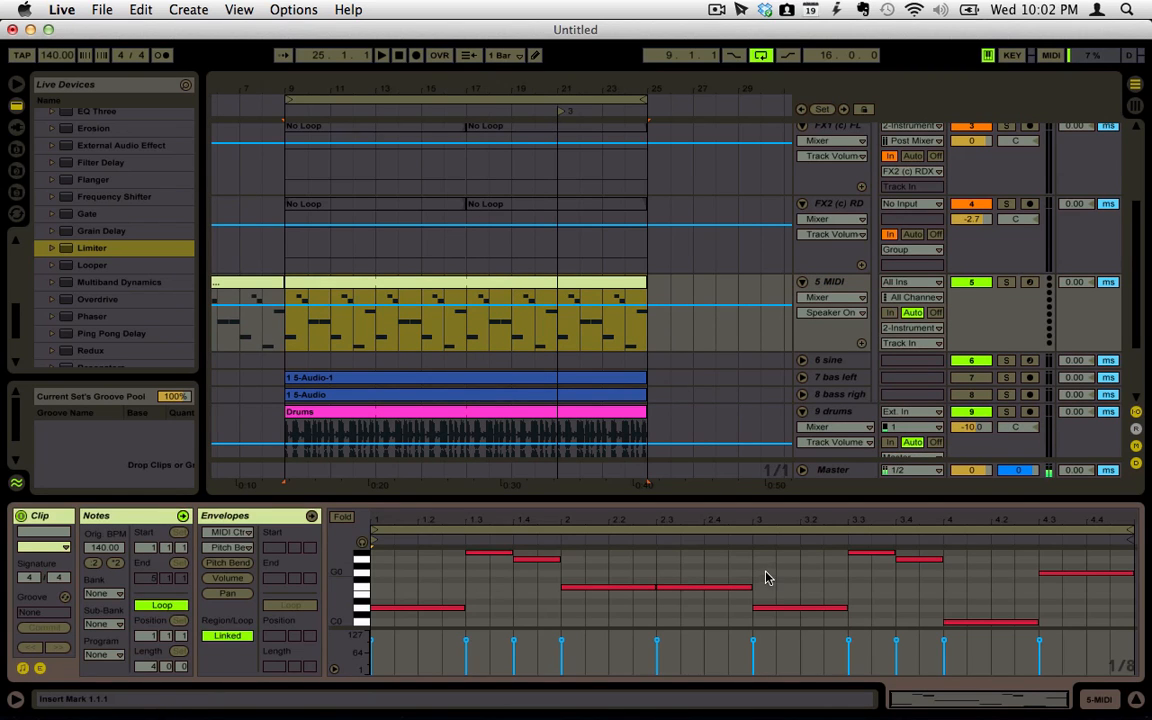
{"action": "left_click", "coordinate": [834, 283]}
{"action": "left_click", "coordinate": [802, 282]}
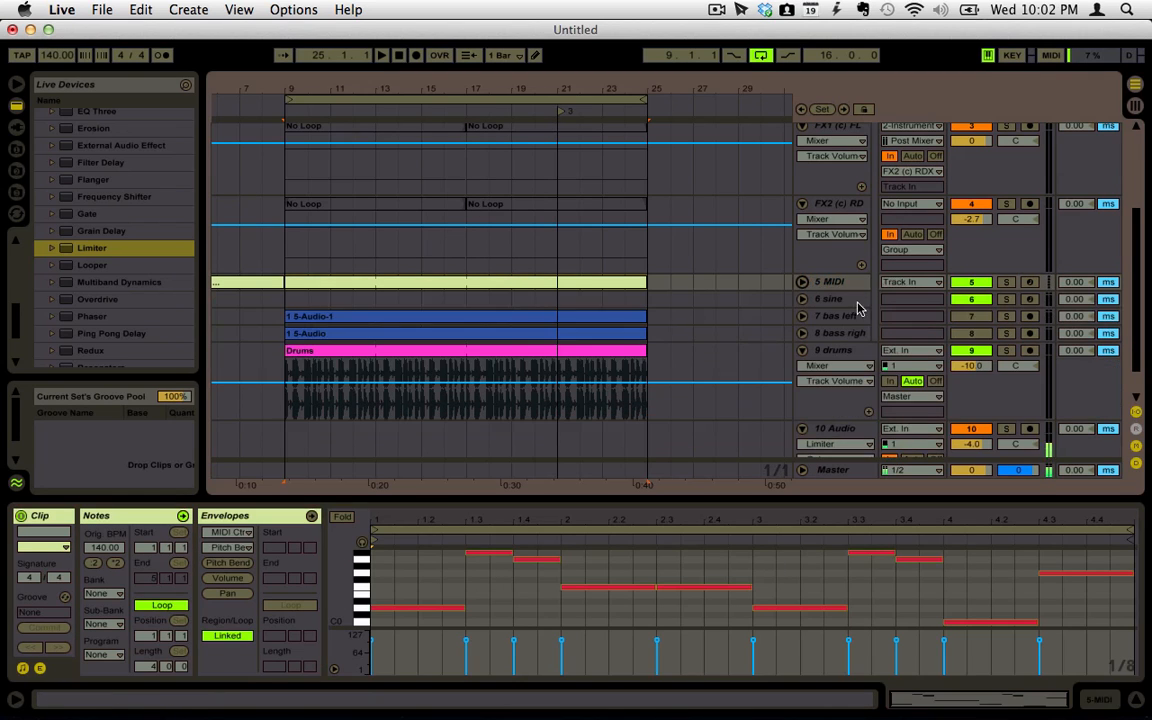
- Show the Instrument track's device rack and display the LFO Sync macro's automation in its lane
{"action": "scroll", "coordinate": [856, 308], "scroll_direction": "up", "scroll_amount": 5}
{"action": "left_click", "coordinate": [838, 159]}
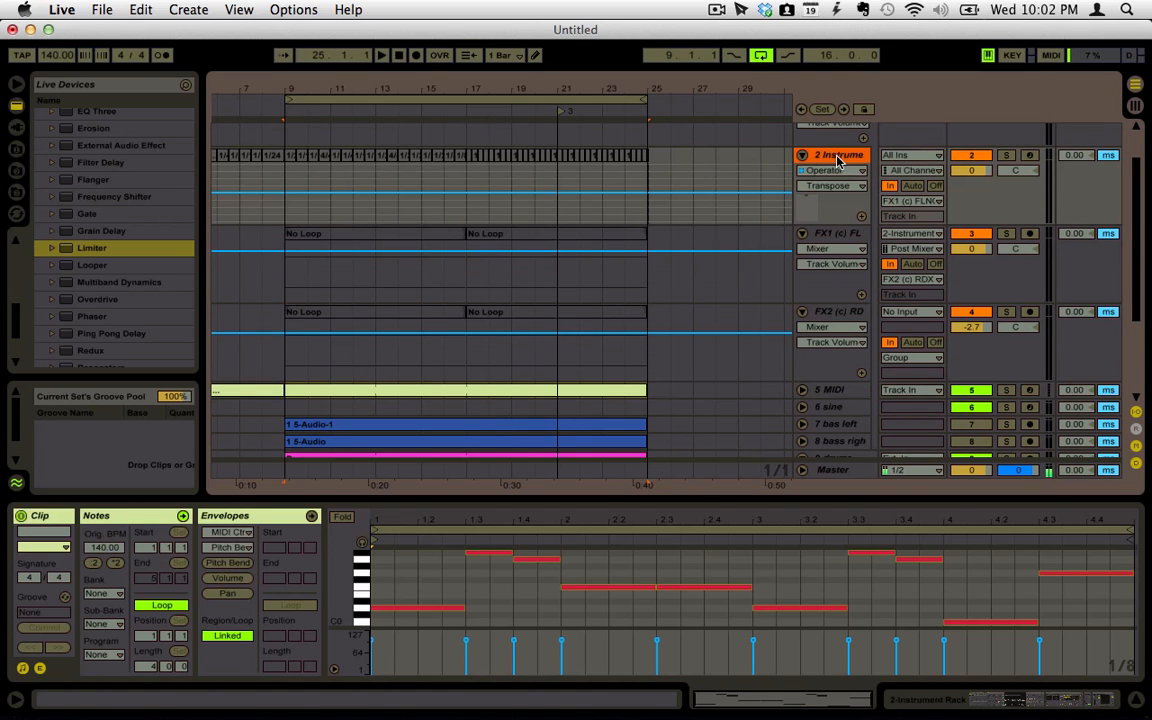
{"action": "scroll", "coordinate": [358, 606], "scroll_direction": "left", "scroll_amount": 2}
{"action": "key", "text": "space"}
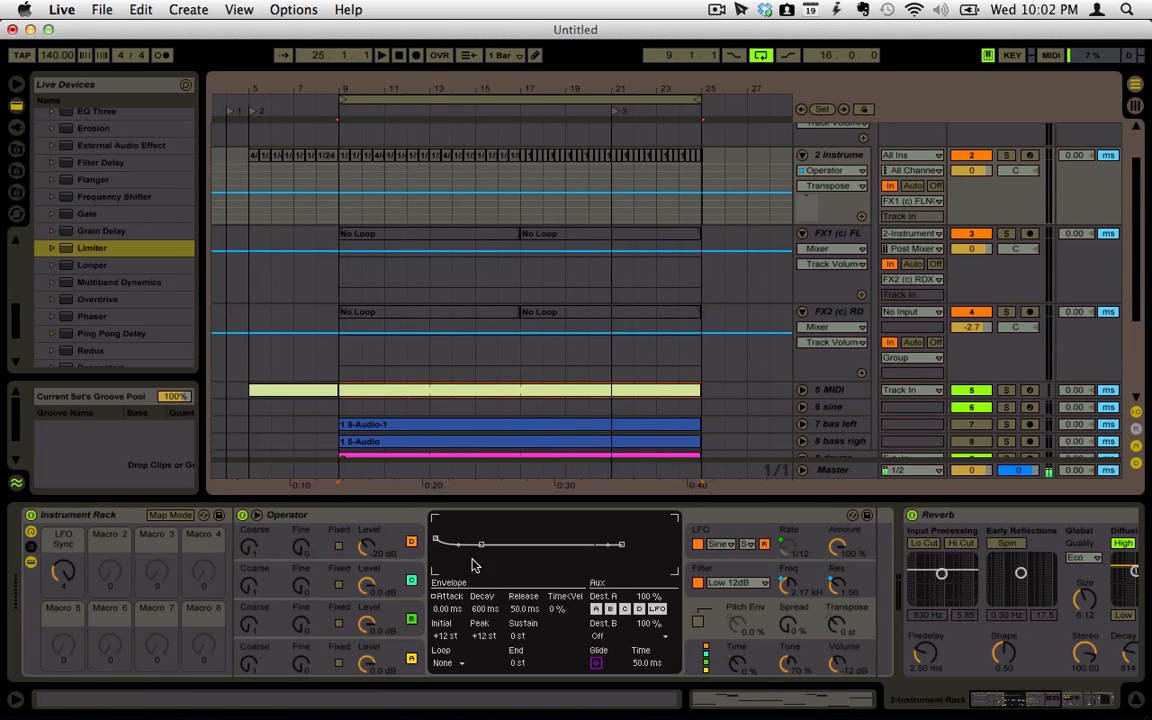
{"action": "left_click", "coordinate": [85, 570]}
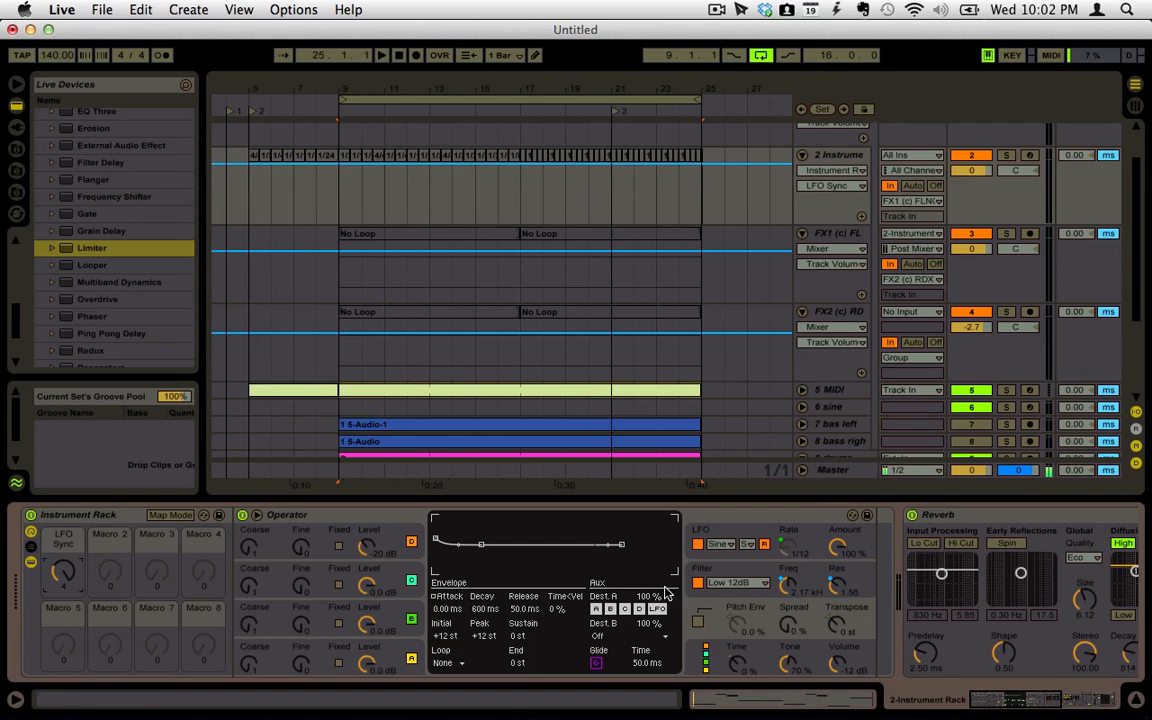
{"action": "left_click", "coordinate": [827, 162]}
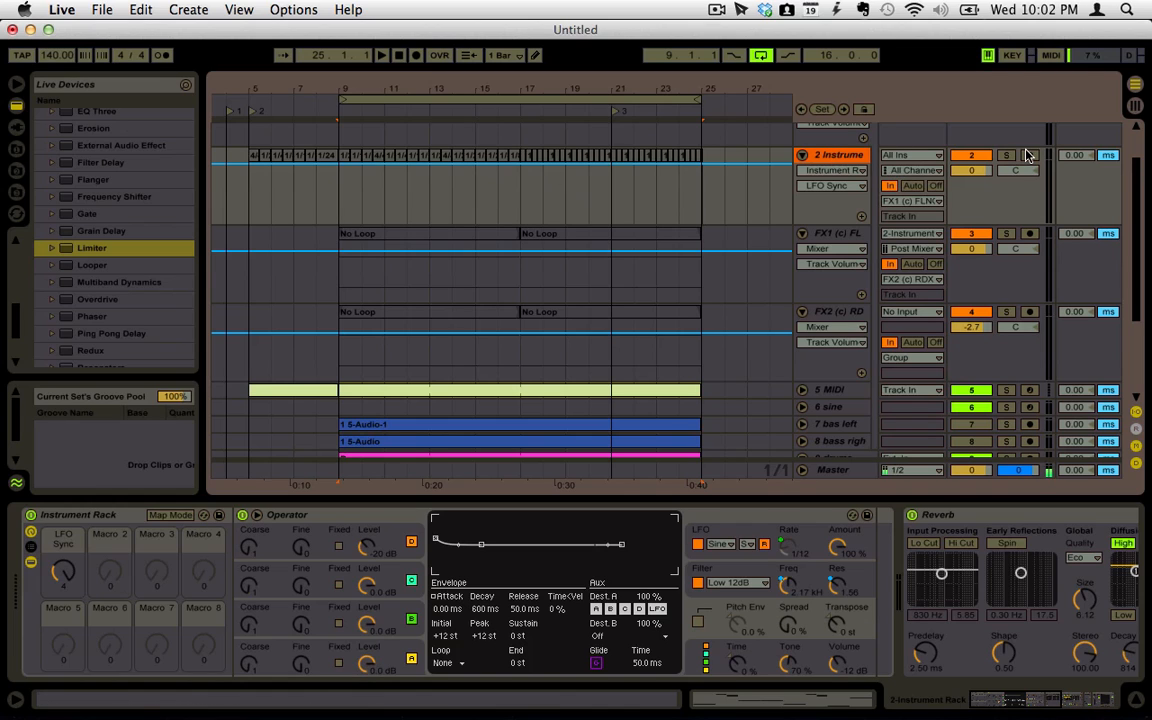
- Solo the bass group, audition it from bar 9, and unsolo it
{"action": "scroll", "coordinate": [1012, 158], "scroll_direction": "up", "scroll_amount": 2}
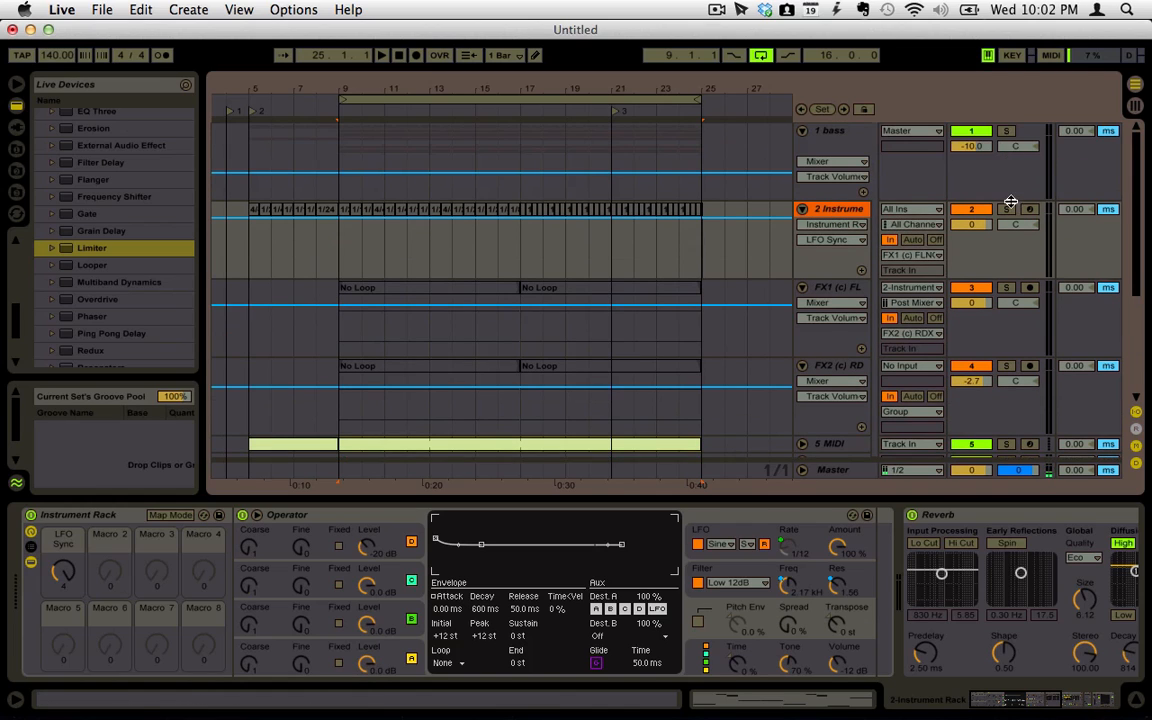
{"action": "left_click", "coordinate": [1007, 134]}
{"action": "key", "text": "space"}
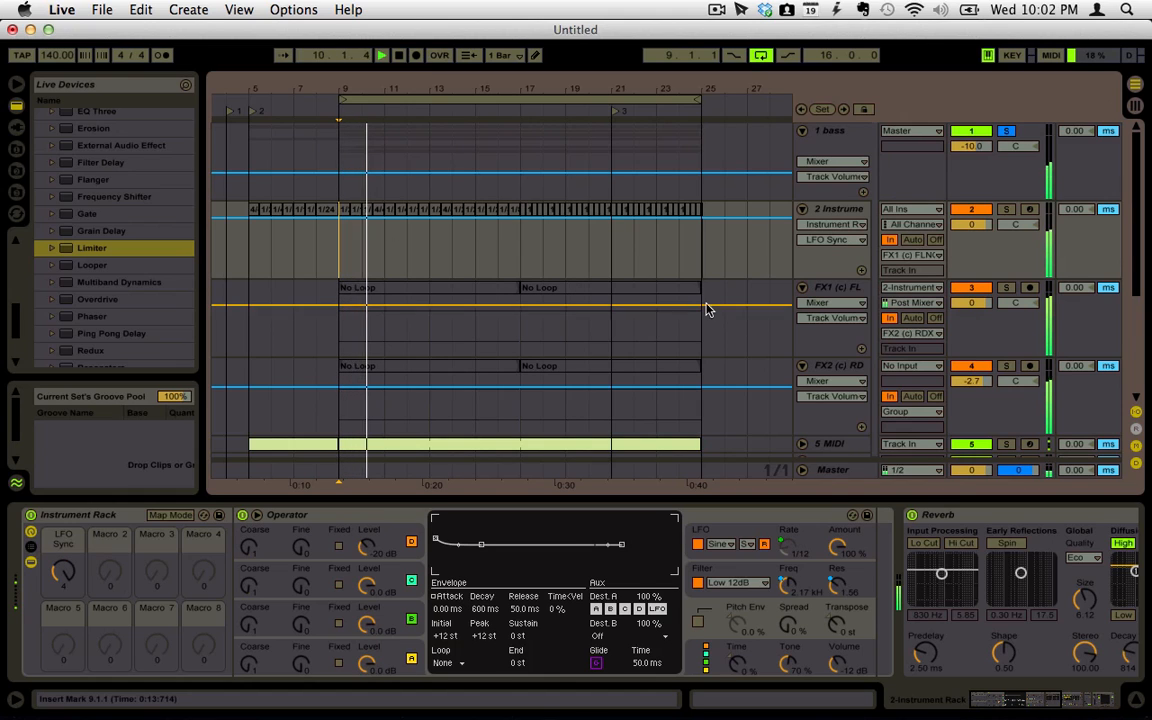
{"action": "left_click_drag", "start_coordinate": [360, 92], "coordinate": [415, 92]}
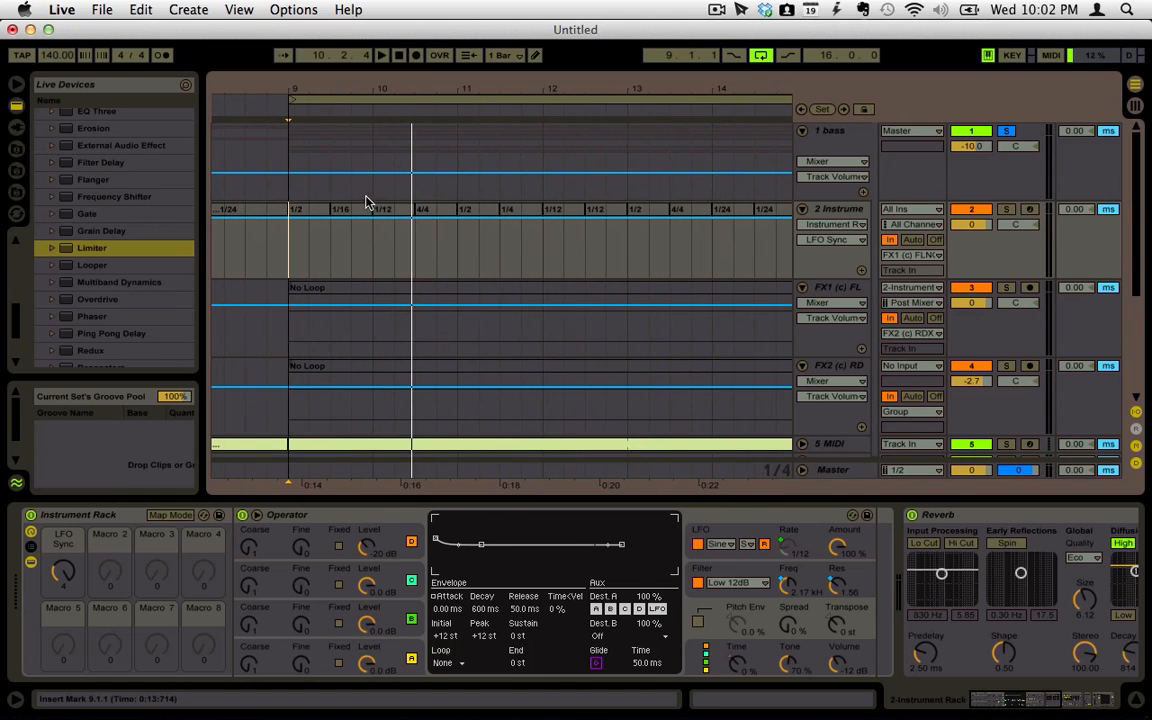
{"action": "left_click", "coordinate": [1009, 133]}
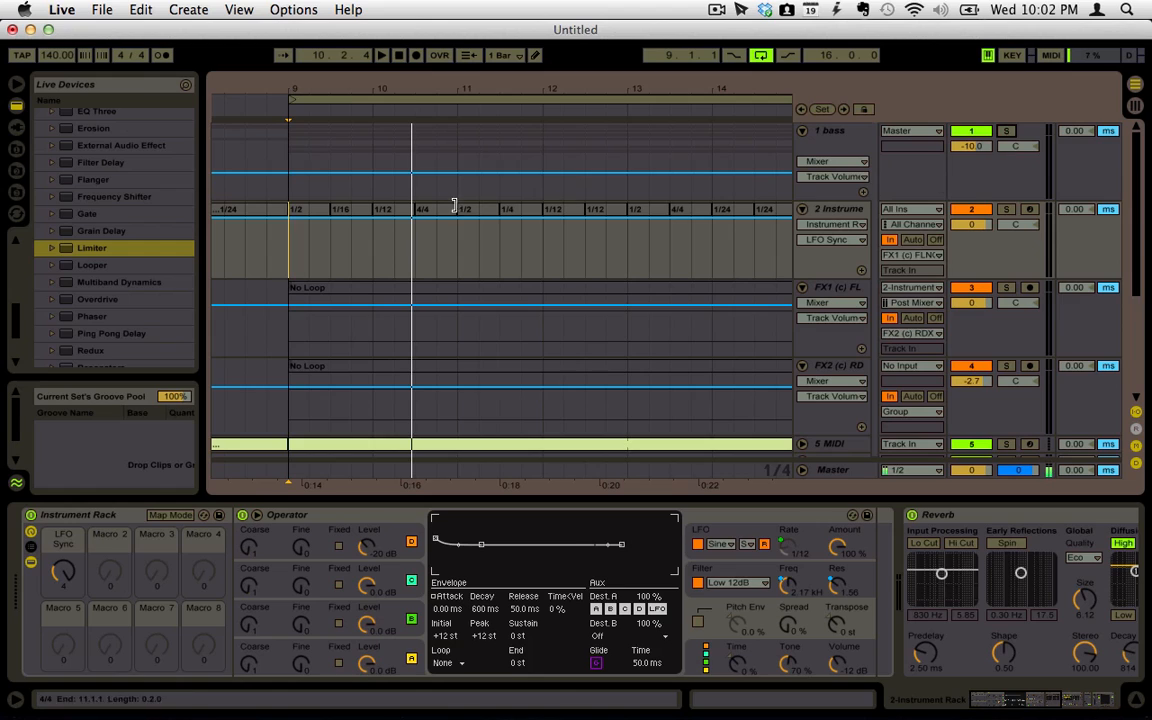
- Play the first Instrument track clip from bar 9 and stop playback
{"action": "left_click", "coordinate": [305, 250]}
{"action": "key", "text": "space"}
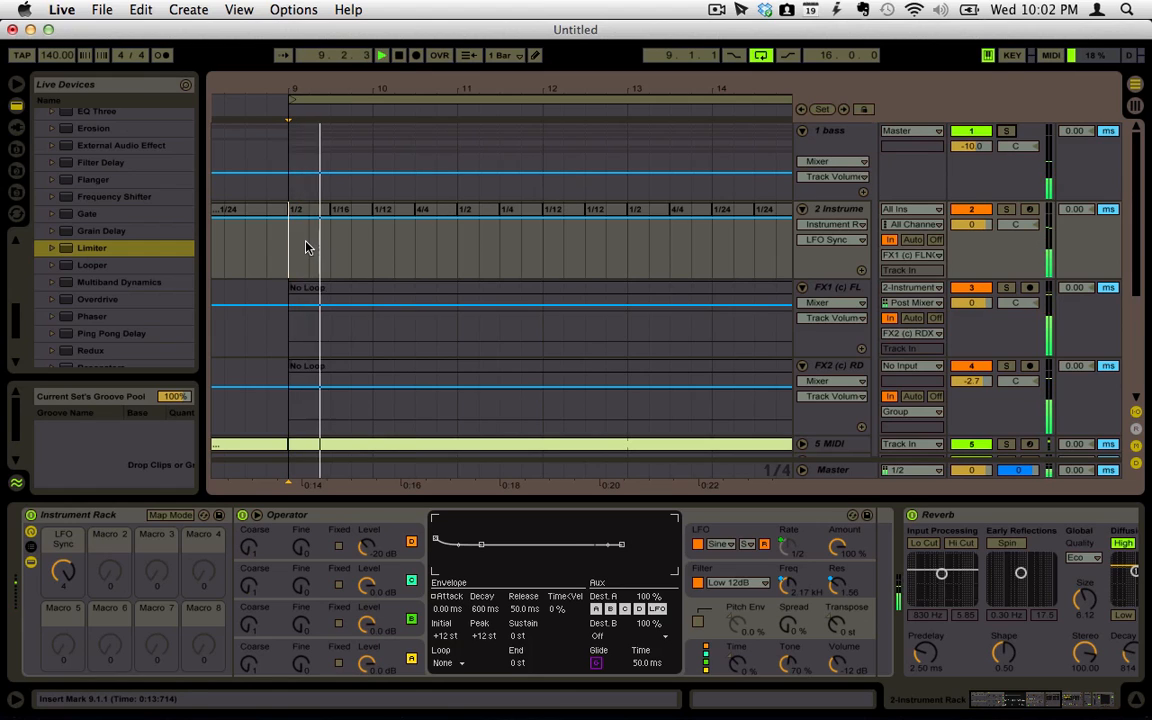
{"action": "key", "text": "space"}
- Select the Instrument track's clips one after another, from the 1/2 clip at bar 9 to the one at bar 11
{"action": "left_click", "coordinate": [301, 213]}
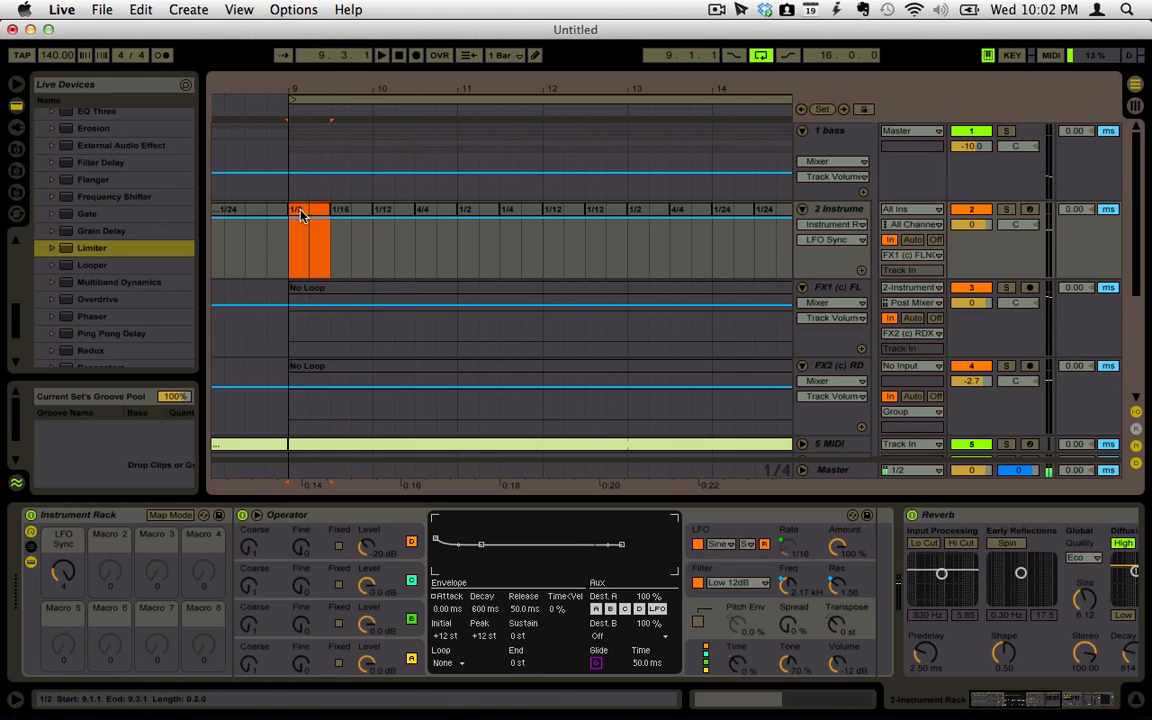
{"action": "left_click", "coordinate": [353, 212]}
{"action": "left_click", "coordinate": [397, 213]}
{"action": "left_click", "coordinate": [441, 212]}
{"action": "left_click", "coordinate": [484, 213]}
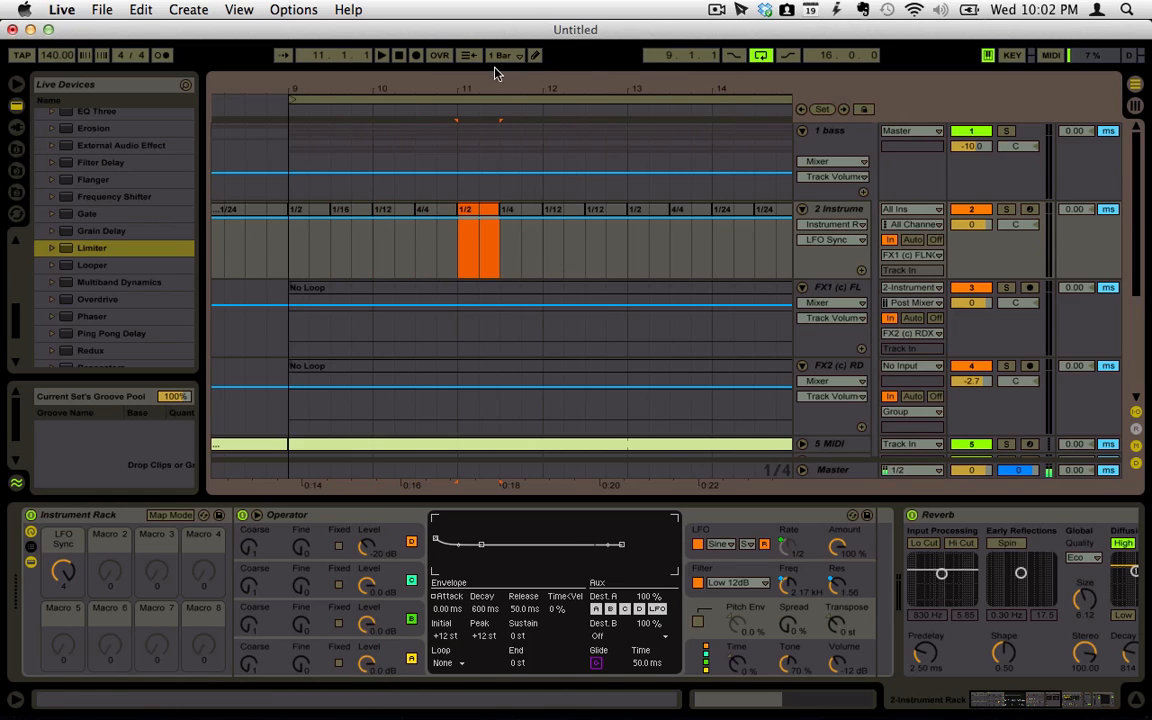
- Inspect the LFO Sync envelopes of the Instrument track's clips between bars 9 and 13, and bring its device rack back into view
{"action": "left_click", "coordinate": [535, 55]}
{"action": "left_click", "coordinate": [535, 55]}
{"action": "left_click", "coordinate": [317, 215]}
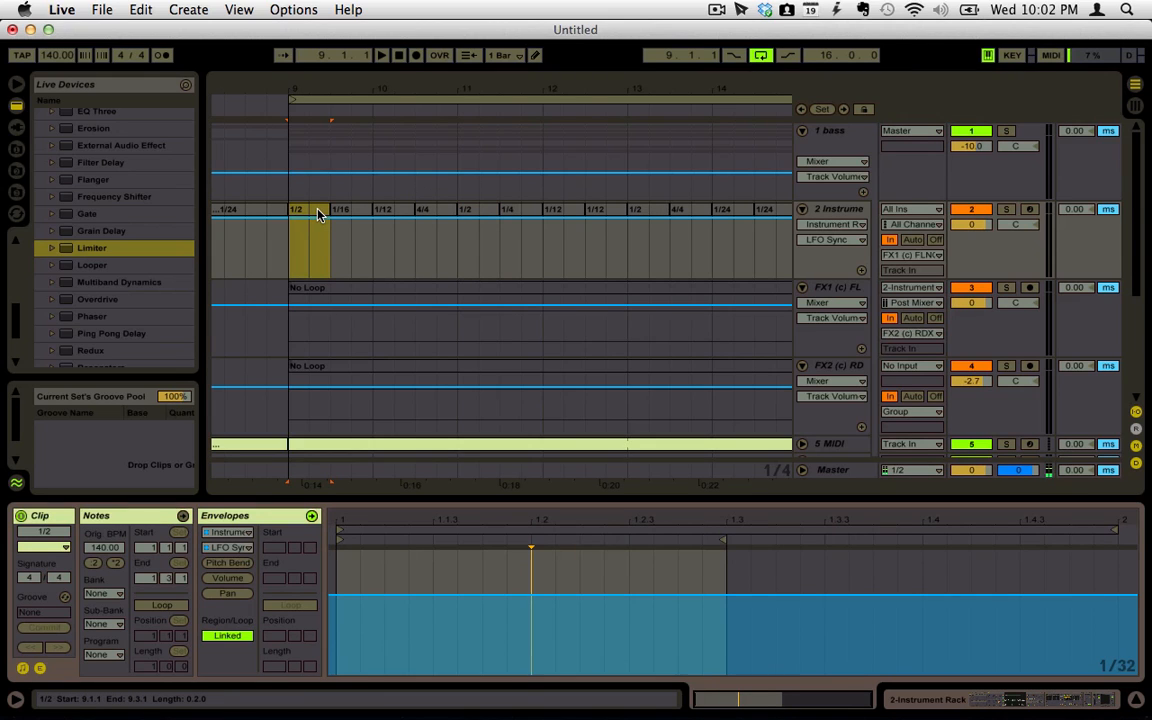
{"action": "left_click", "coordinate": [352, 212]}
{"action": "left_click", "coordinate": [390, 211]}
{"action": "left_click", "coordinate": [431, 209]}
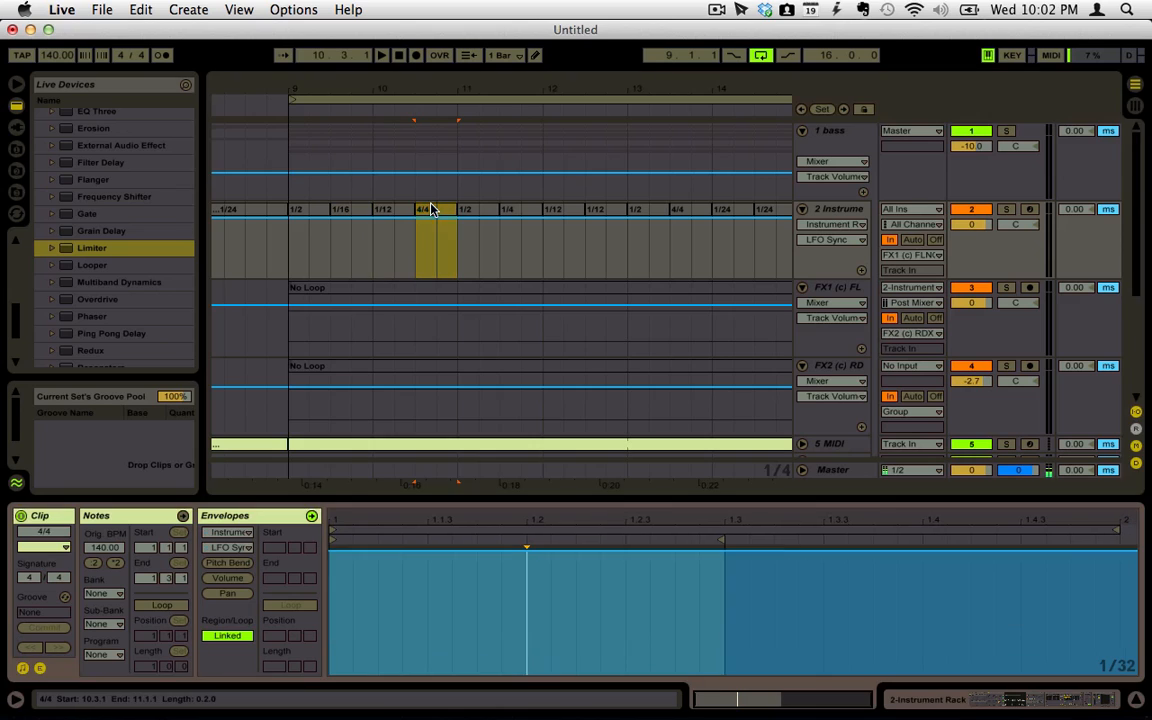
{"action": "left_click", "coordinate": [478, 212]}
{"action": "left_click", "coordinate": [512, 212]}
{"action": "left_click", "coordinate": [588, 211]}
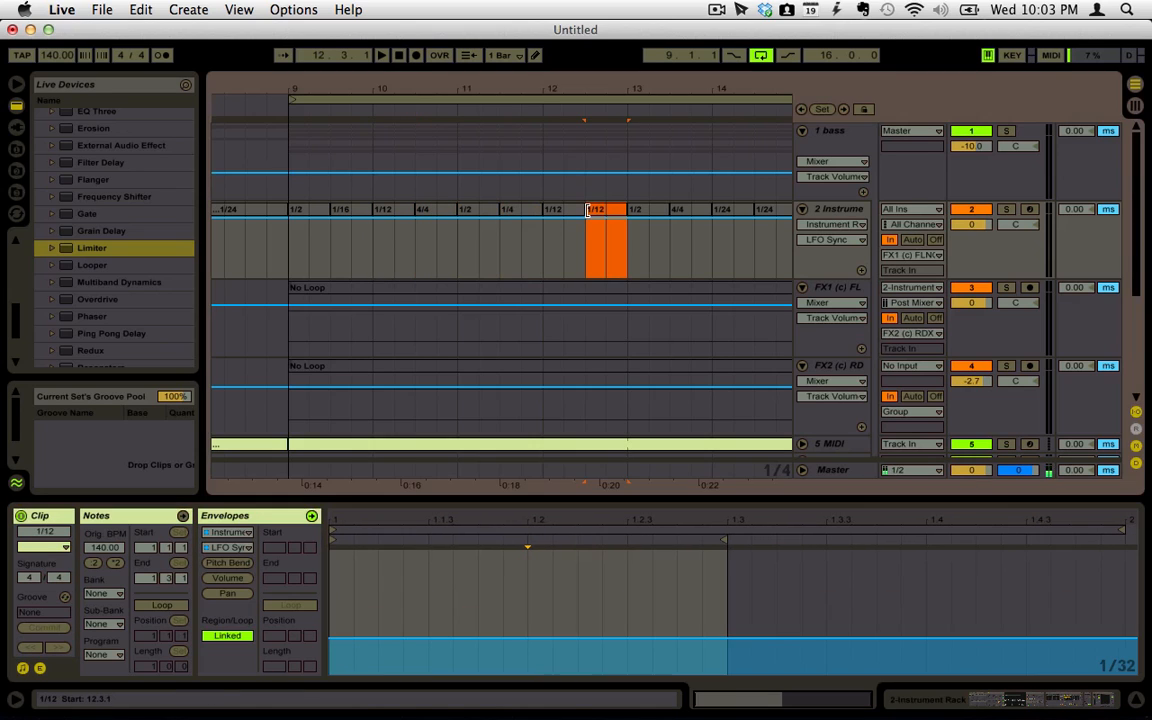
{"action": "double_click", "coordinate": [570, 212]}
{"action": "double_click", "coordinate": [604, 212]}
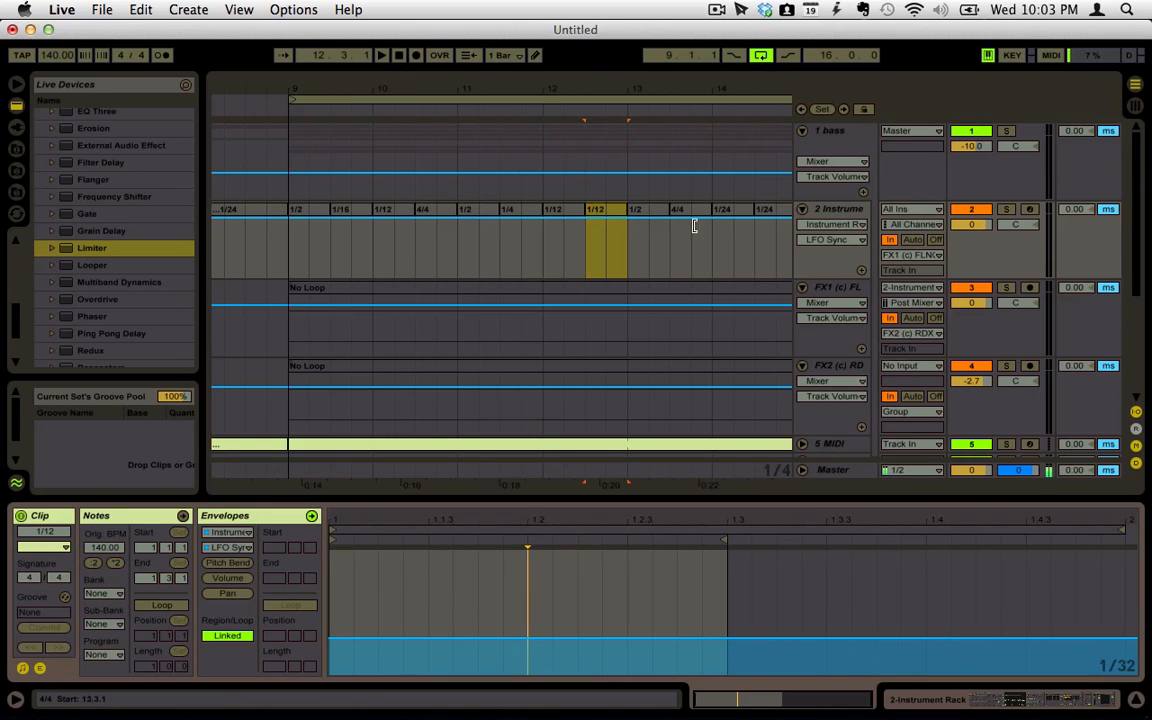
{"action": "left_click", "coordinate": [301, 211]}
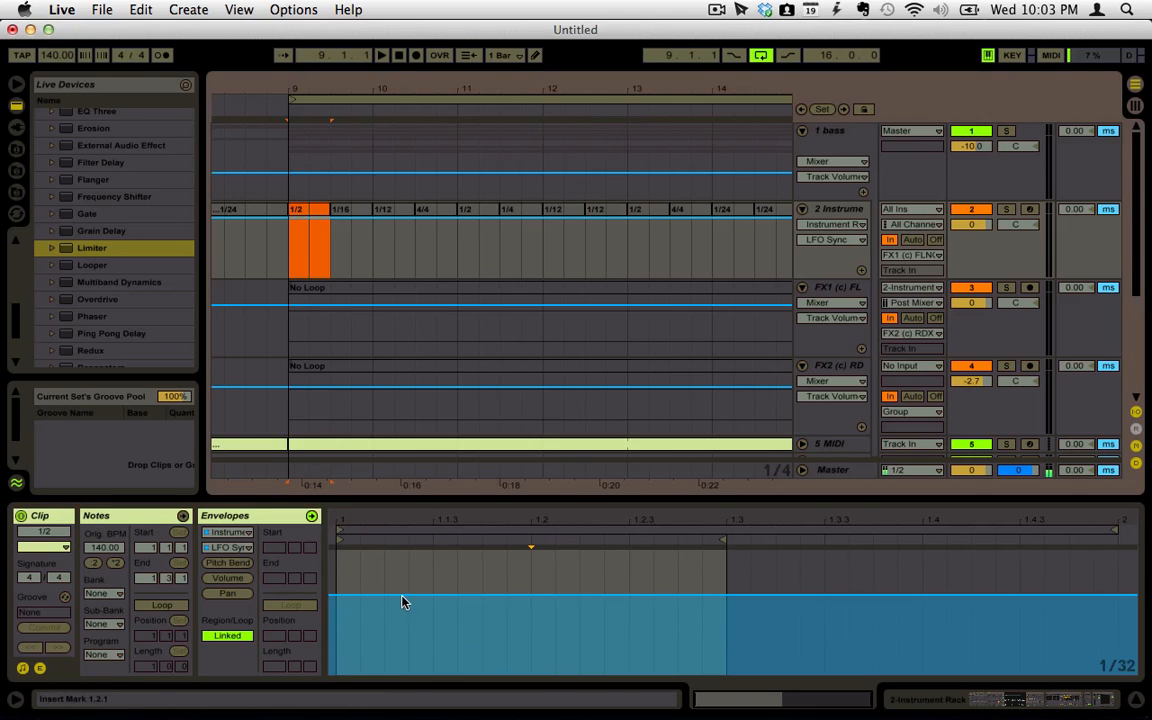
{"action": "left_click", "coordinate": [833, 214]}
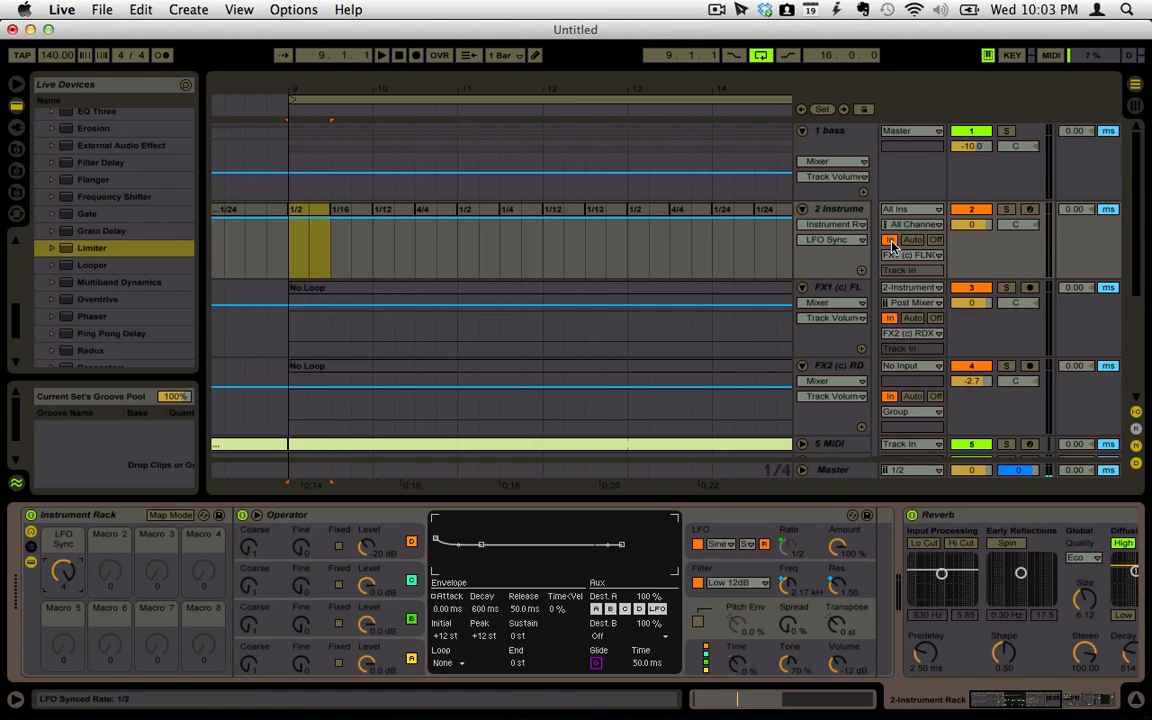
- Unfold the 5 MIDI track to examine its notes and its routing to the Instrument track, and reselect the Instrument track
{"action": "scroll", "coordinate": [820, 300], "scroll_direction": "down", "scroll_amount": 4}
{"action": "left_click", "coordinate": [802, 337]}
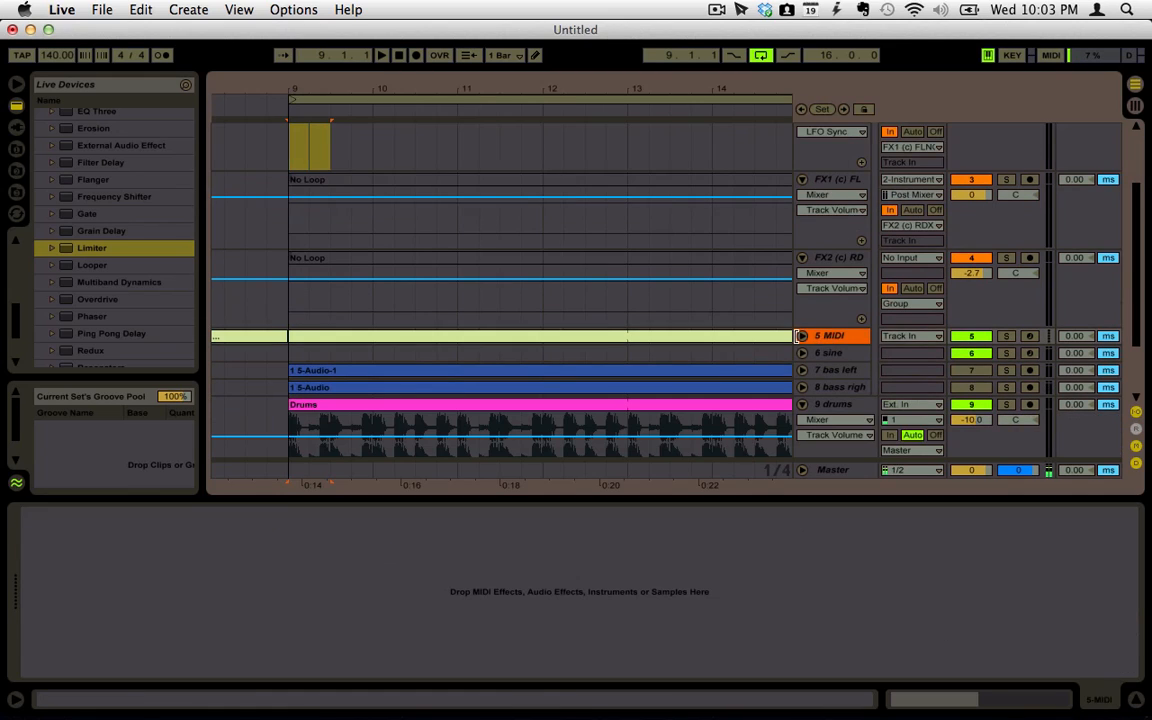
{"action": "left_click", "coordinate": [801, 337]}
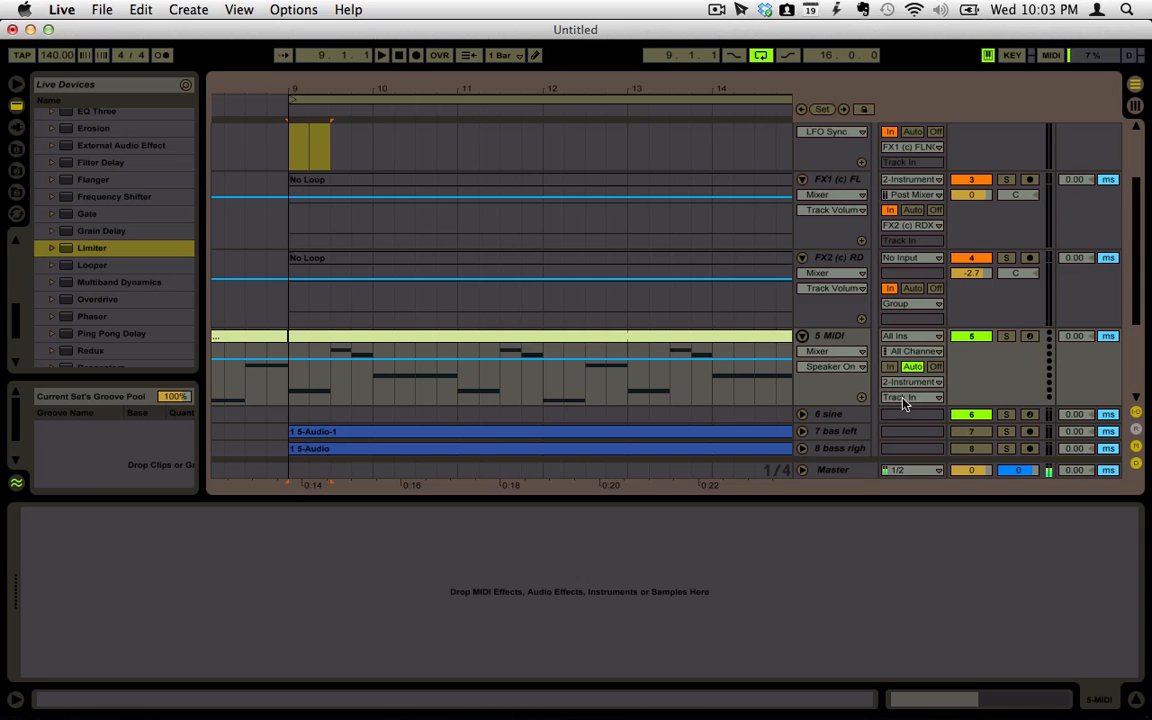
{"action": "scroll", "coordinate": [816, 353], "scroll_direction": "up", "scroll_amount": 1}
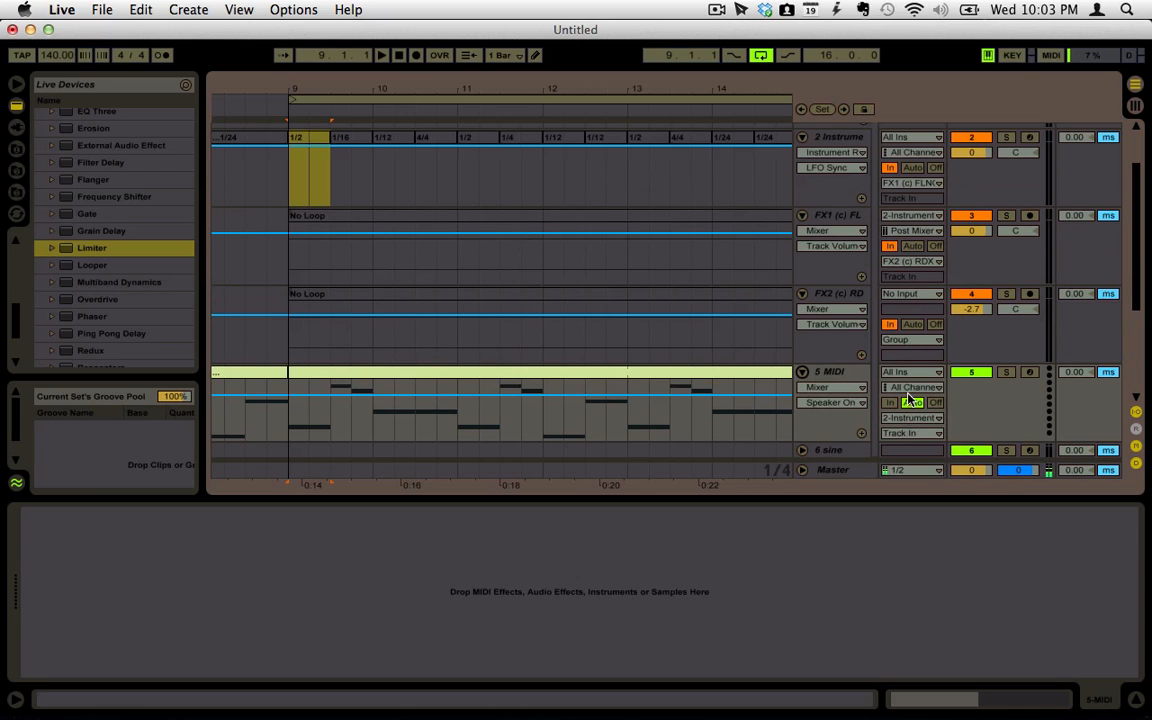
{"action": "left_click", "coordinate": [830, 372]}
{"action": "scroll", "coordinate": [885, 401], "scroll_direction": "up", "scroll_amount": 2}
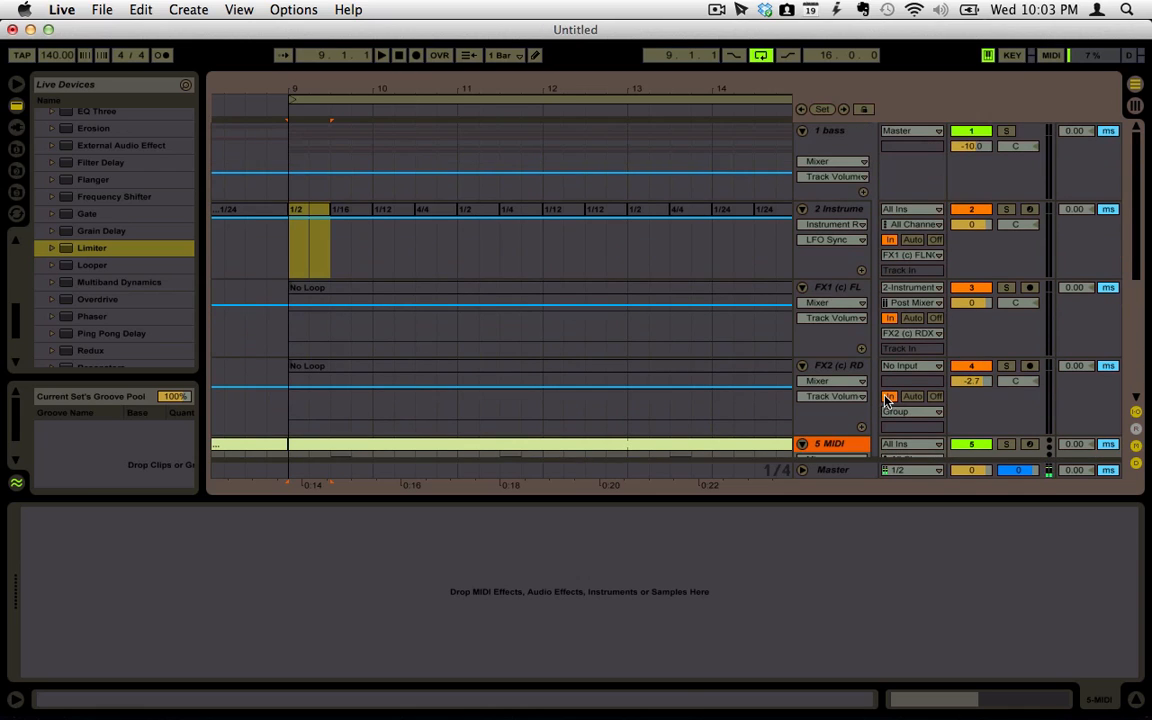
{"action": "left_click", "coordinate": [840, 212]}
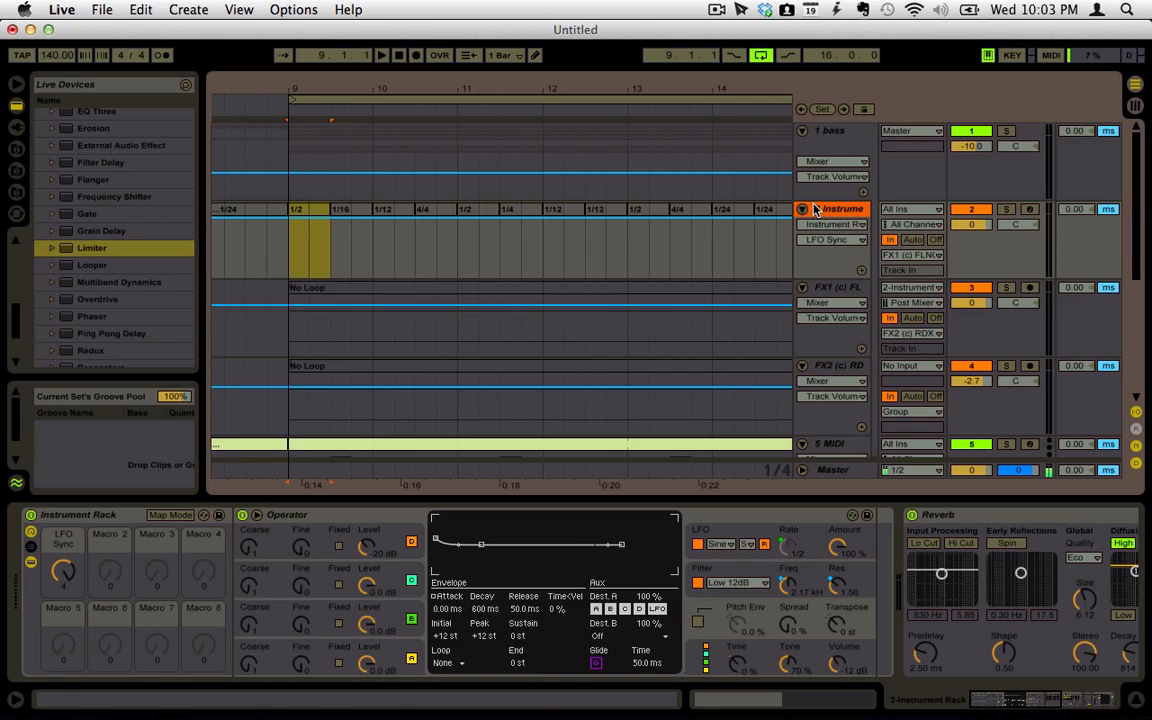
{"action": "scroll", "coordinate": [815, 210], "scroll_direction": "down", "scroll_amount": 2}
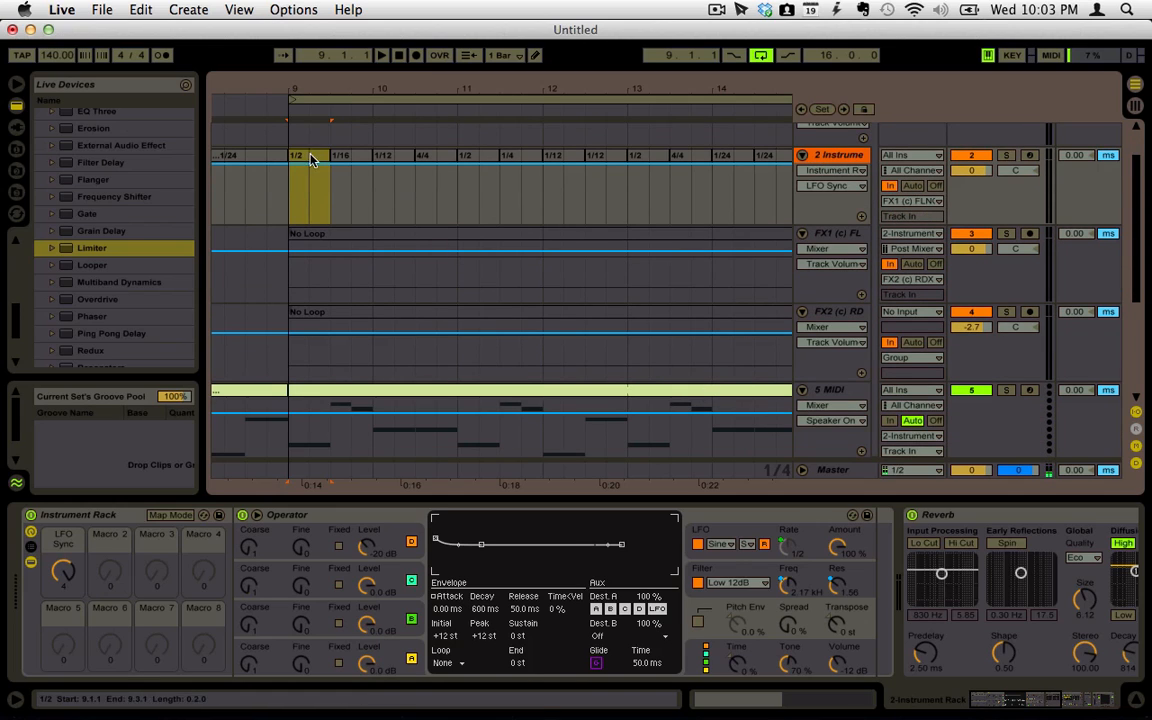
- Select the Instrument track's 1/2 clip at bar 9 and audition the bass from there
{"action": "mouse_move", "coordinate": [313, 160]}
{"action": "left_mouse_down"}
{"action": "mouse_move", "coordinate": [481, 160]}
{"action": "mouse_move", "coordinate": [305, 162]}
{"action": "left_mouse_up"}
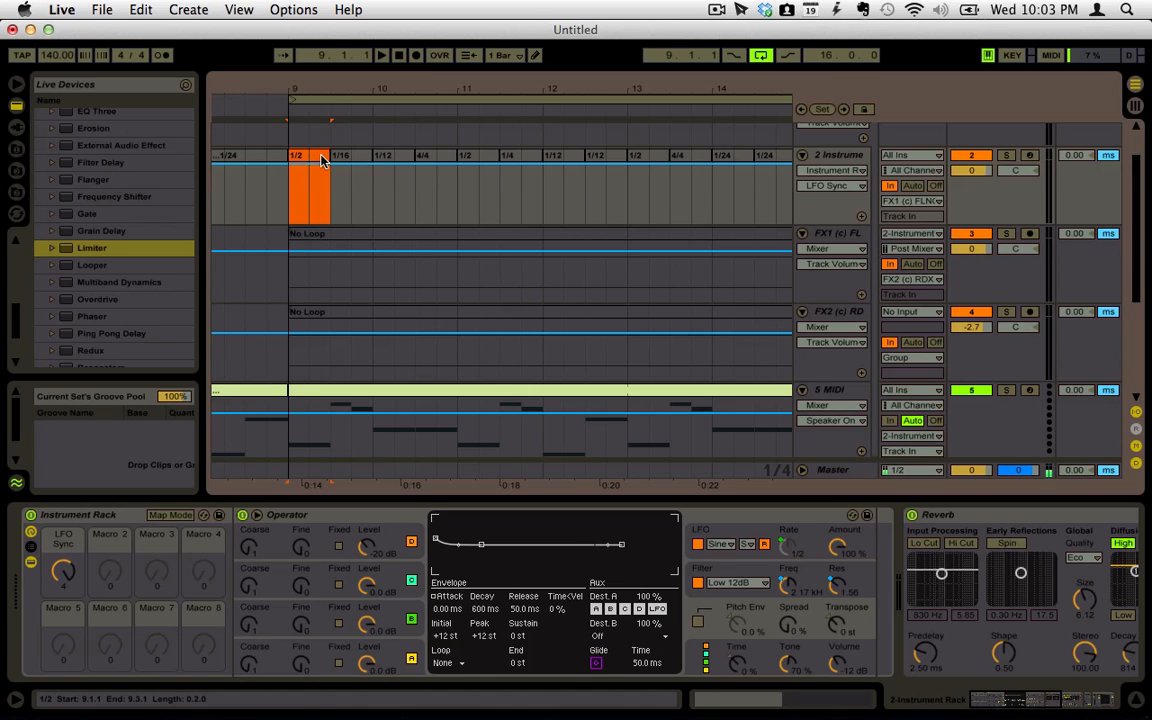
{"action": "mouse_move", "coordinate": [322, 160]}
{"action": "left_mouse_down"}
{"action": "mouse_move", "coordinate": [348, 156]}
{"action": "mouse_move", "coordinate": [313, 160]}
{"action": "left_mouse_up"}
{"action": "key", "text": "space"}
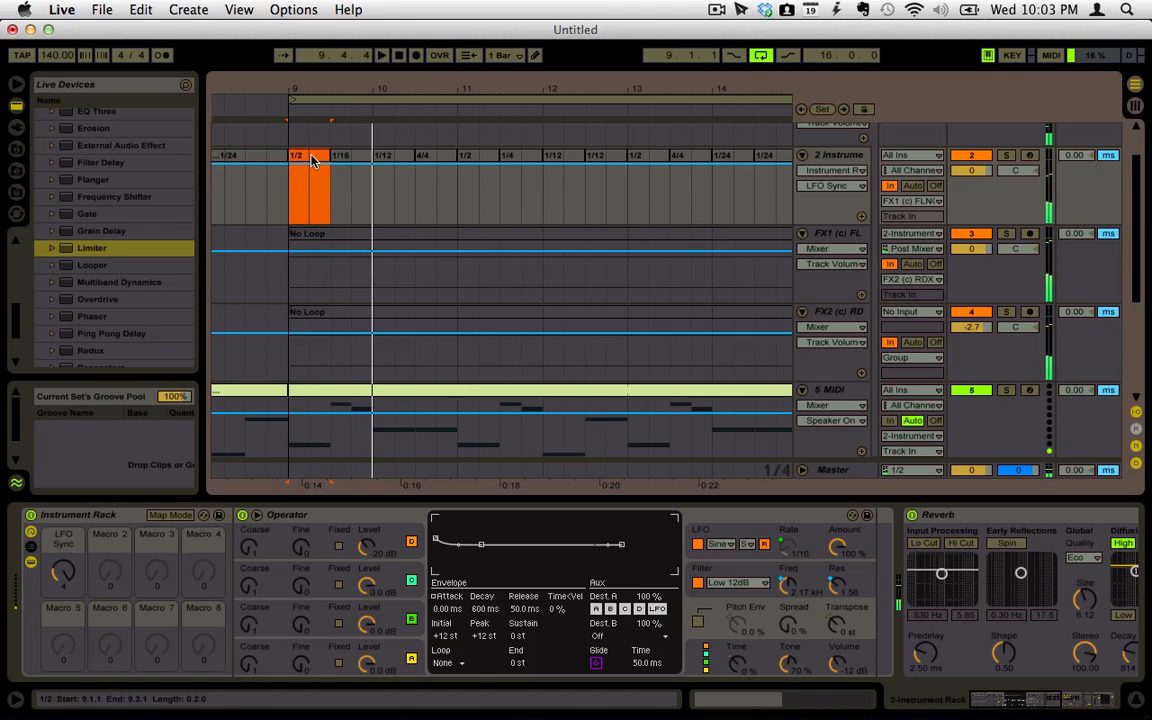
- Move the 1/12 clip from bar 10 over the 1/16 clip at 9.3 and play from bar 9
{"action": "left_click", "coordinate": [367, 157]}
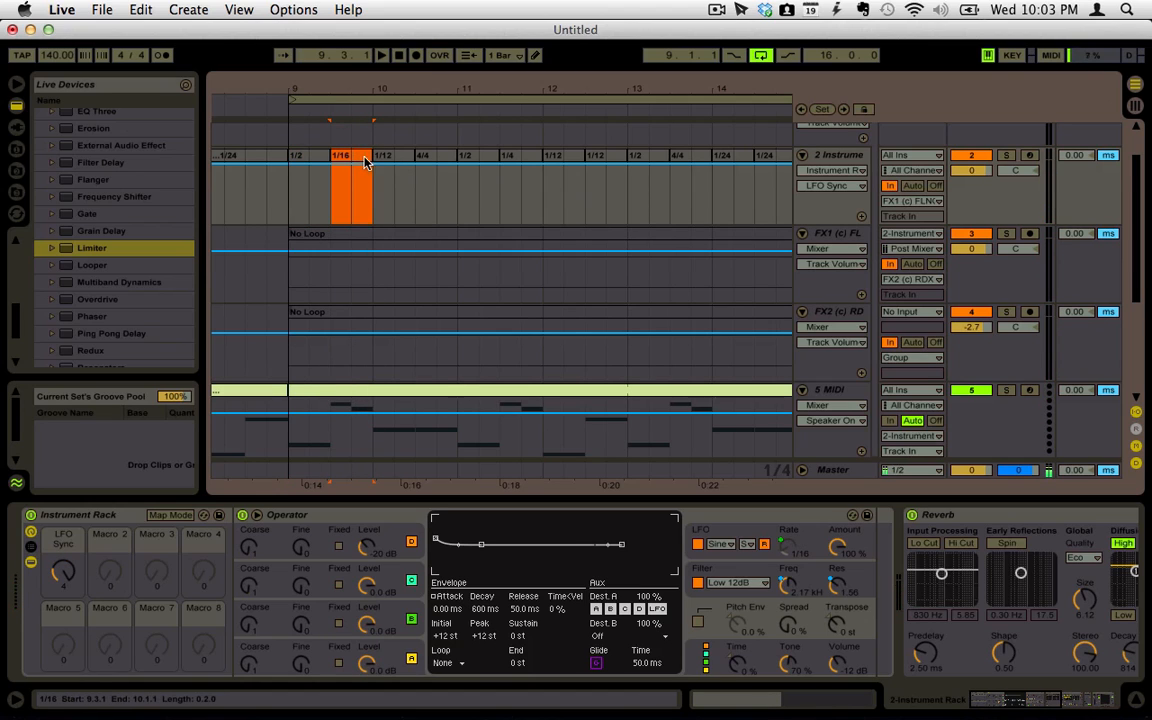
{"action": "left_click", "coordinate": [393, 158]}
{"action": "left_click", "coordinate": [355, 159]}
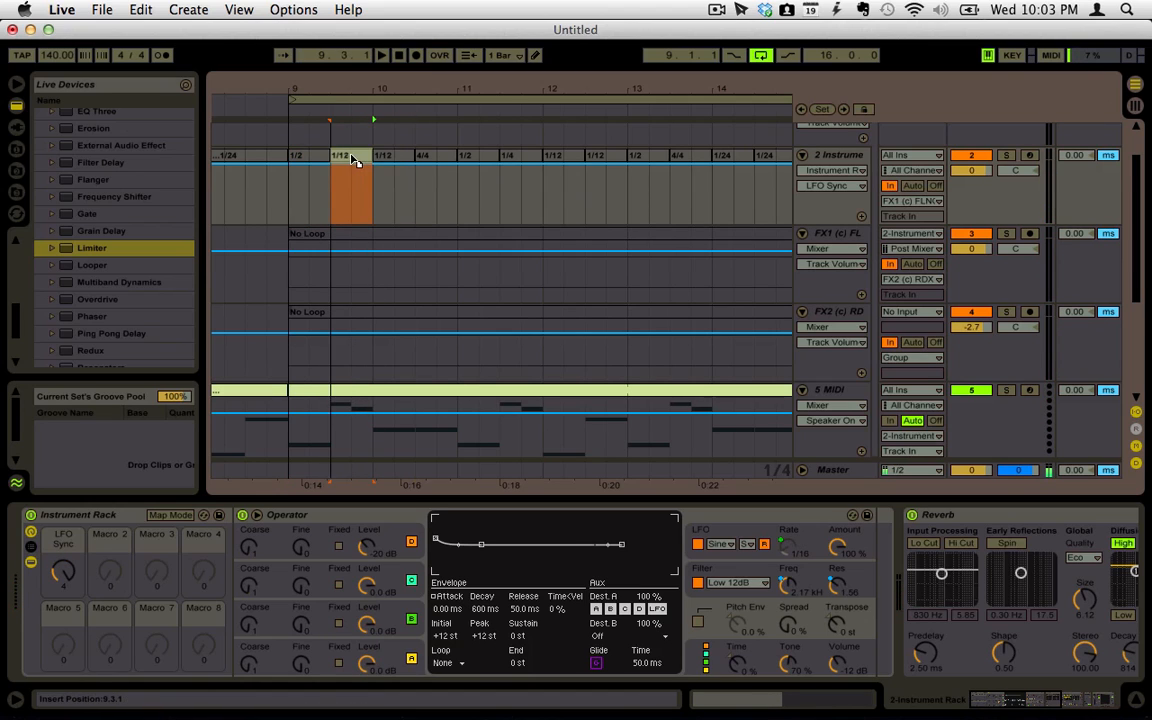
{"action": "left_click", "coordinate": [314, 160]}
{"action": "key", "text": "space"}
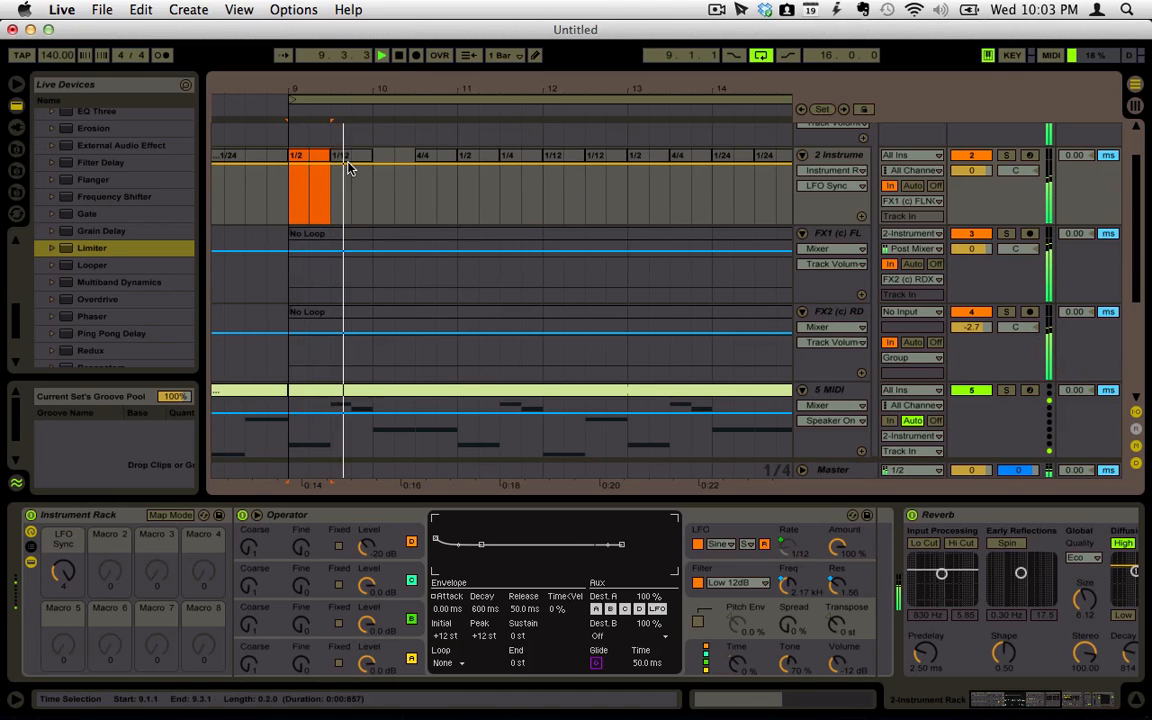
- Extend the 1/12 clip at bar 12 back to start at 11.4 and play the section from bar 11
{"action": "left_click", "coordinate": [386, 180]}
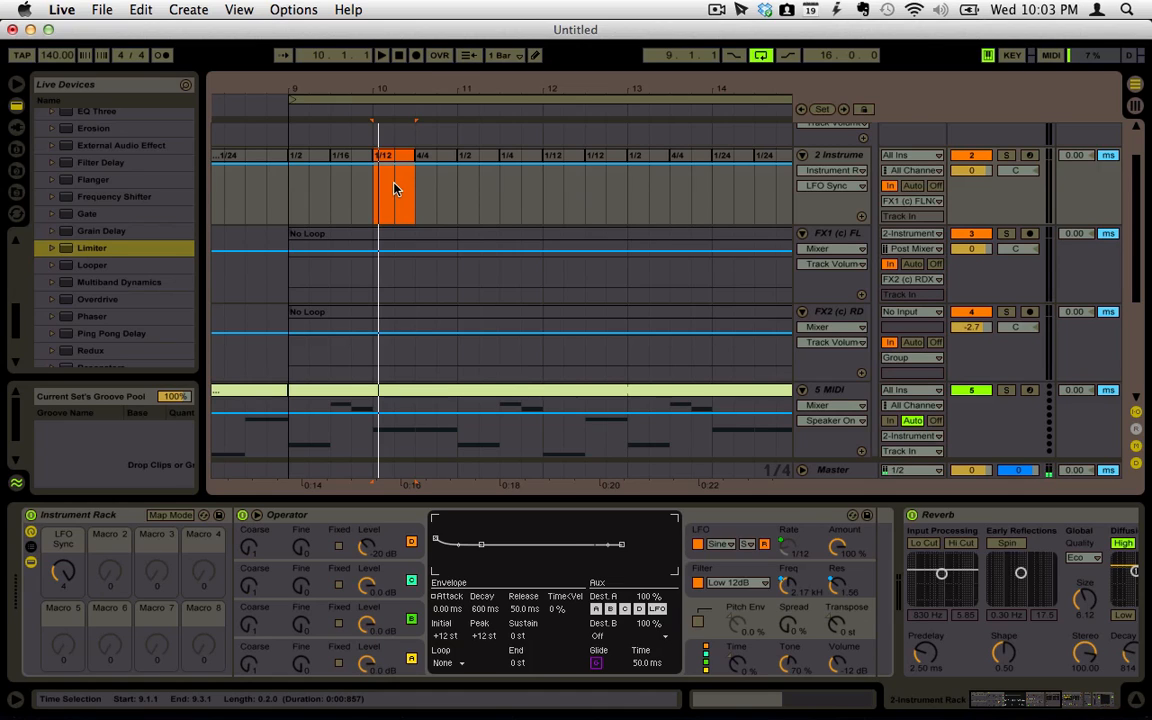
{"action": "left_click_drag", "start_coordinate": [394, 188], "coordinate": [630, 159]}
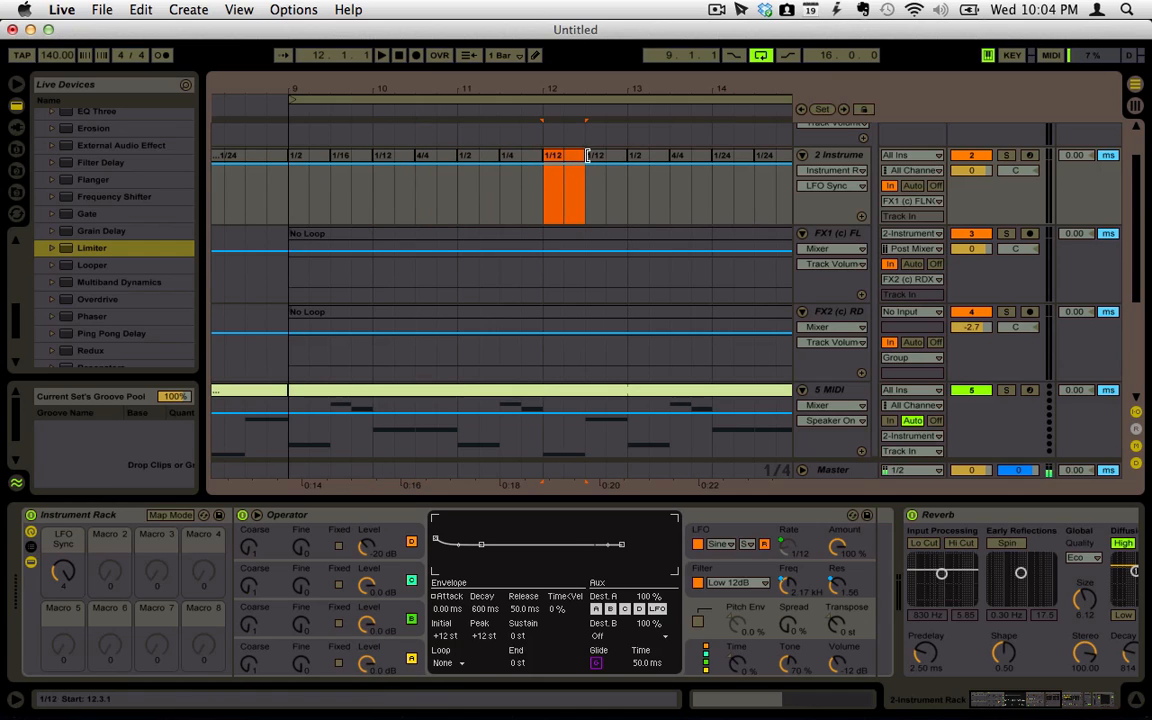
{"action": "left_click_drag", "start_coordinate": [546, 155], "coordinate": [523, 157]}
{"action": "left_click", "coordinate": [463, 198]}
{"action": "key", "text": "space"}
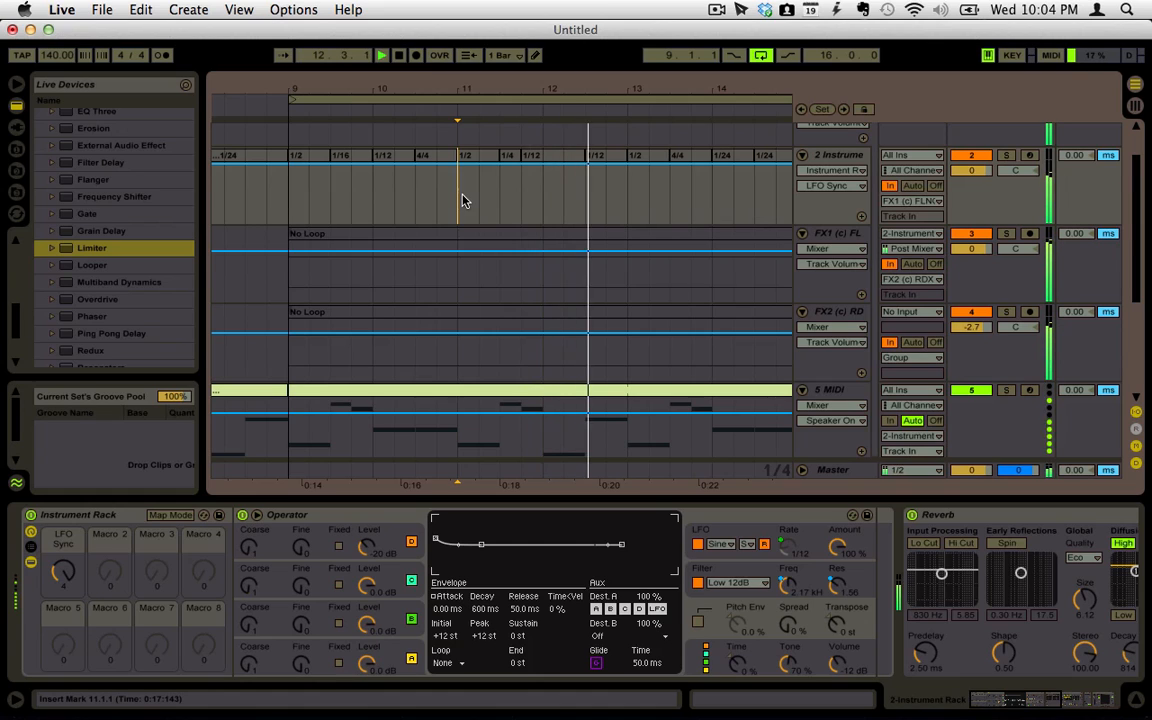
- Stop playback and undo the last change to the 1/12 clip at bar 12
{"action": "key", "text": "space"}
{"action": "key", "text": "super+z"}
{"action": "left_click", "coordinate": [508, 178]}
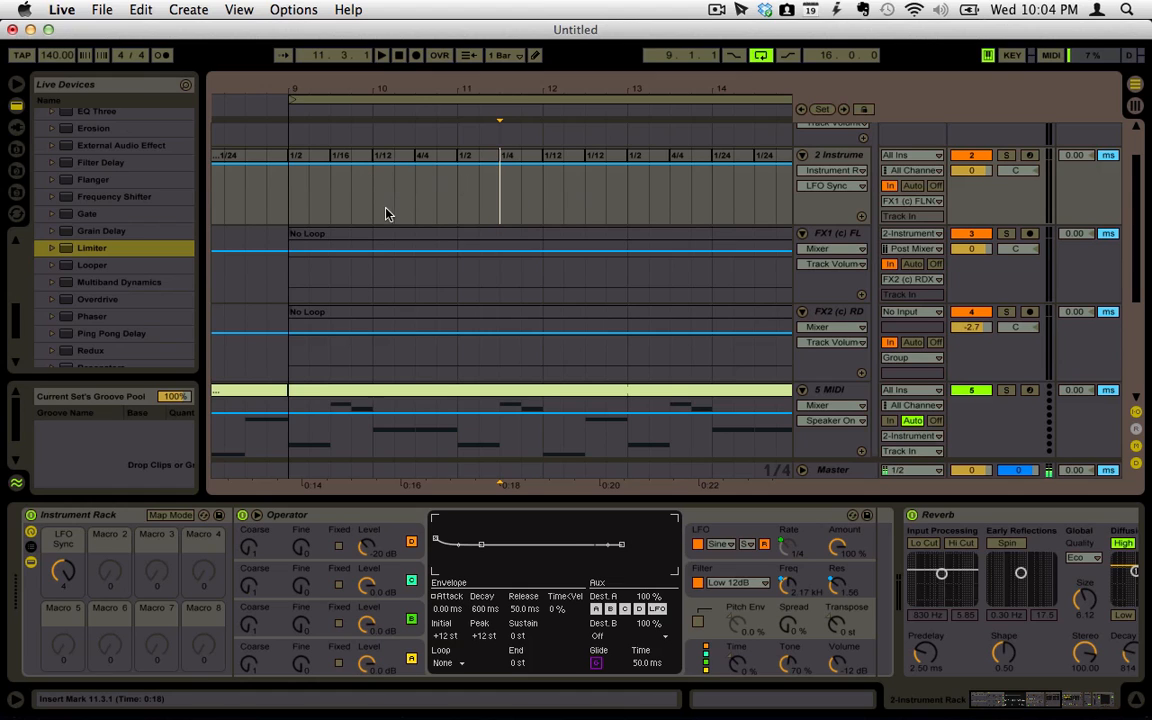
- Raise the LFO Sync envelope of the 1/2 clip at bar 9 to an LFO synced rate of 1
{"action": "scroll", "coordinate": [368, 205], "scroll_direction": "left", "scroll_amount": 3}
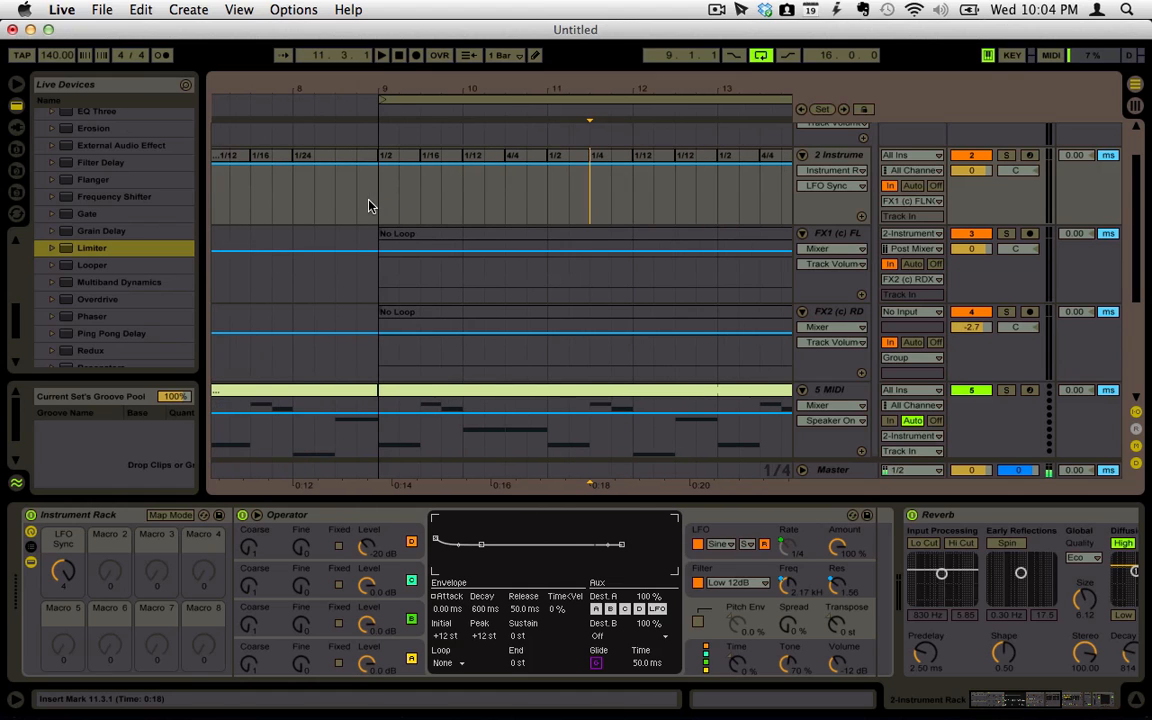
{"action": "left_click", "coordinate": [392, 162]}
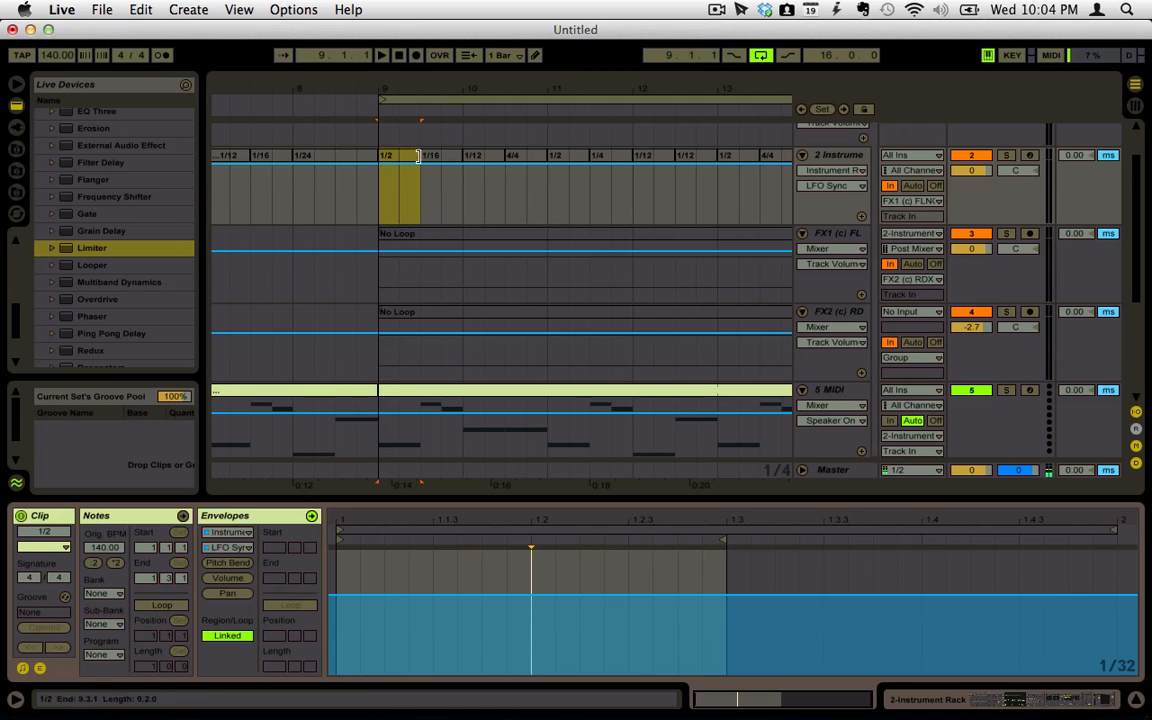
{"action": "left_click", "coordinate": [826, 172]}
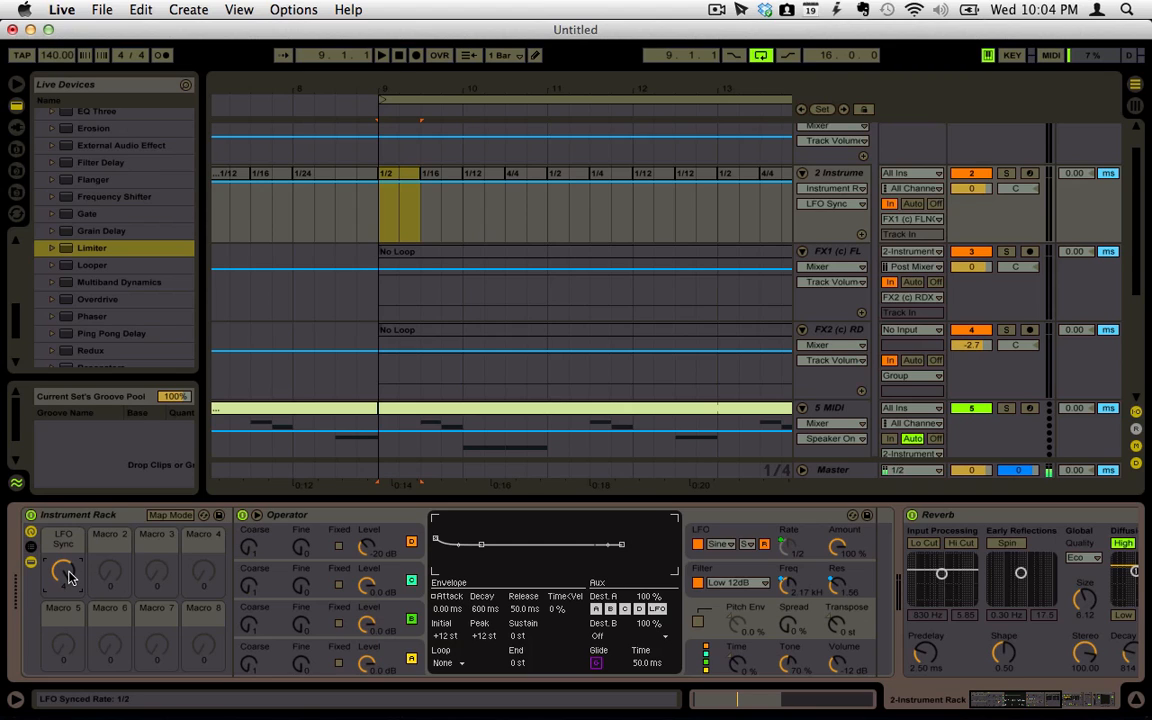
{"action": "double_click", "coordinate": [401, 179]}
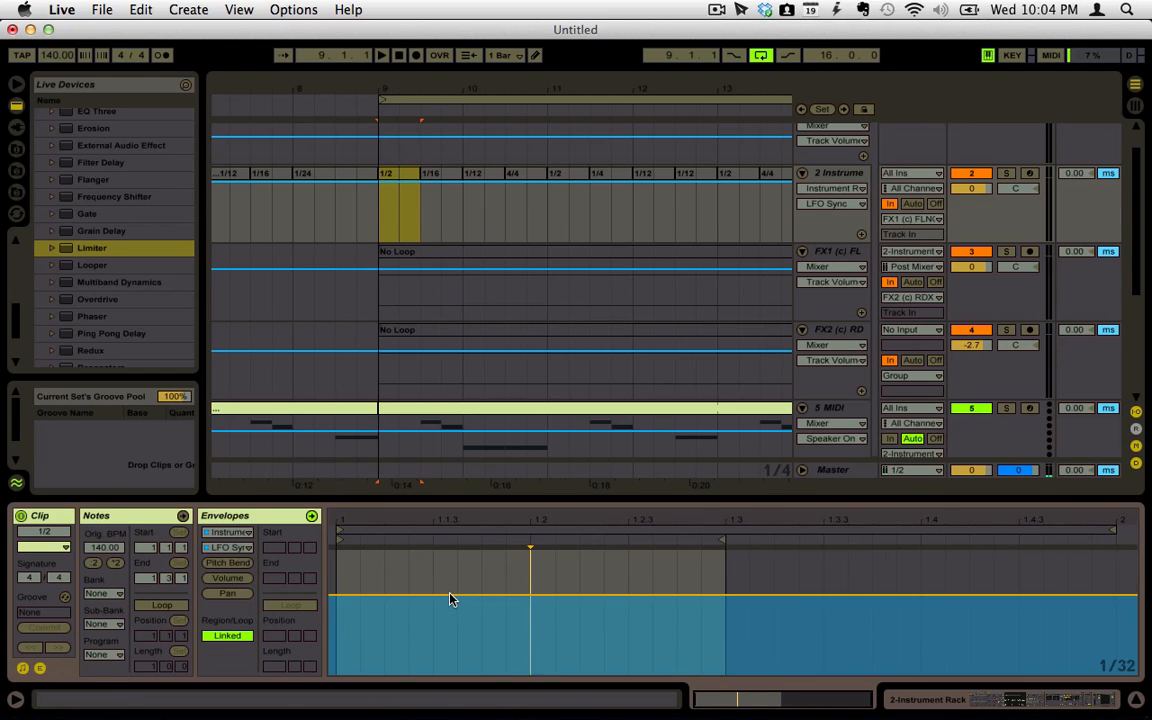
{"action": "mouse_move", "coordinate": [455, 598]}
{"action": "left_mouse_down"}
{"action": "mouse_move", "coordinate": [455, 562]}
{"action": "mouse_move", "coordinate": [453, 586]}
{"action": "left_mouse_up"}
{"action": "key", "text": "shift+Tab"}
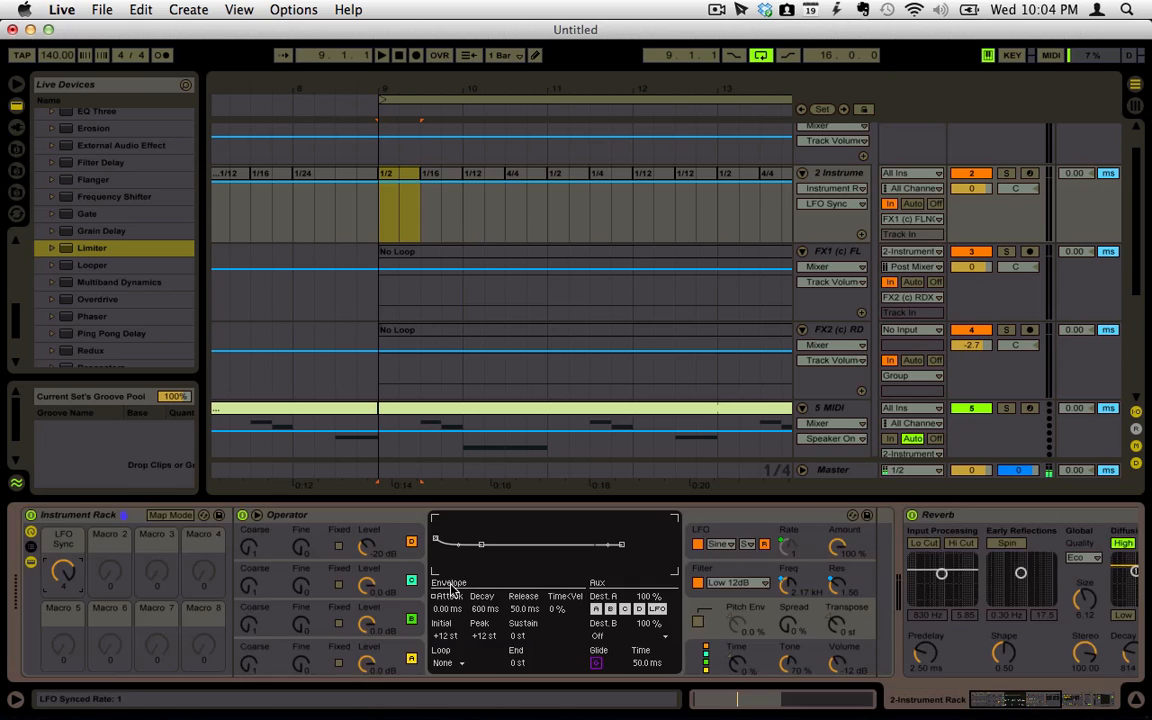
- Compare the bar 9 clip's LFO Sync envelope with the LFO Sync macro in the instrument rack
{"action": "key", "text": "shift+Tab"}
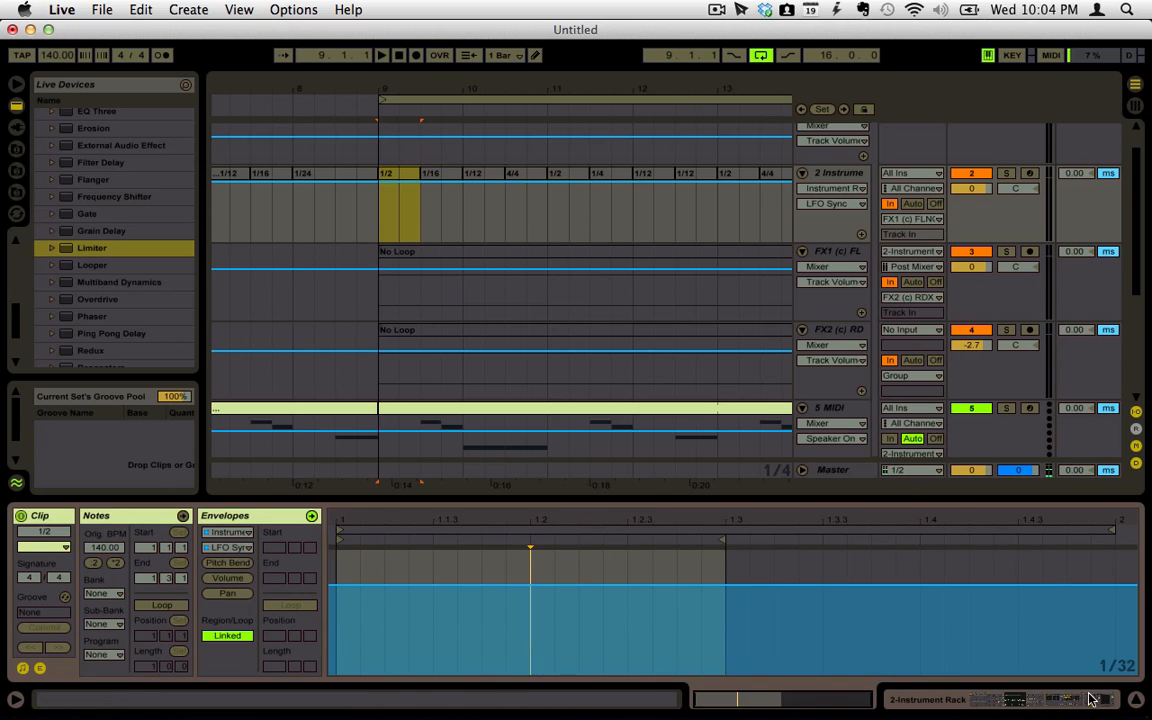
{"action": "key", "text": "shift+Tab"}
{"action": "key", "text": "shift+Tab"}
{"action": "key", "text": "shift+Tab"}
{"action": "key", "text": "shift+Tab"}
{"action": "key", "text": "shift+Tab"}
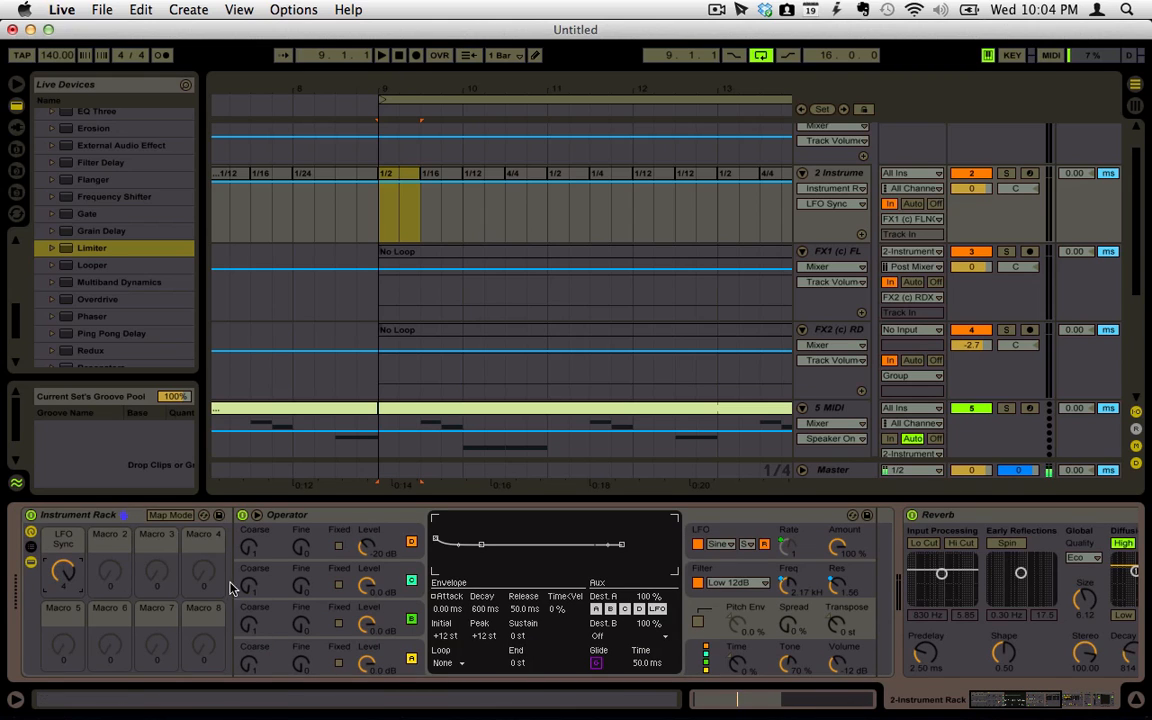
{"action": "key", "text": "shift+Tab"}
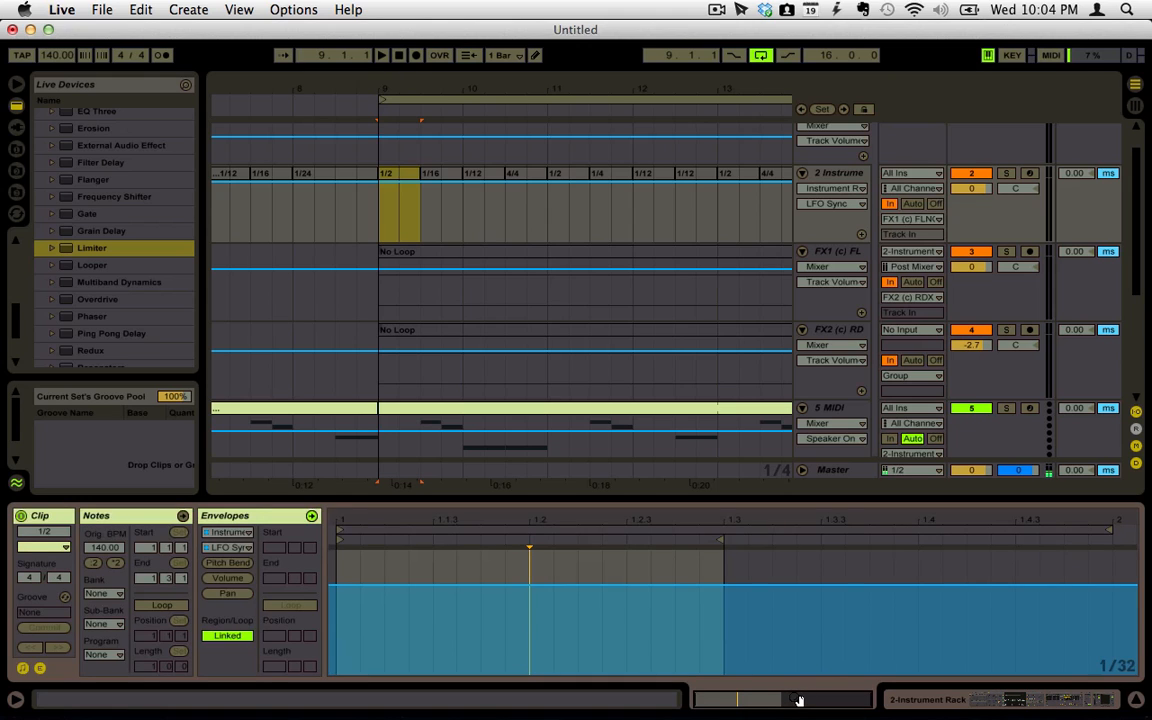
- Play the bar 9 clip and check Operator's LFO rate in the device rack
{"action": "key", "text": "space"}
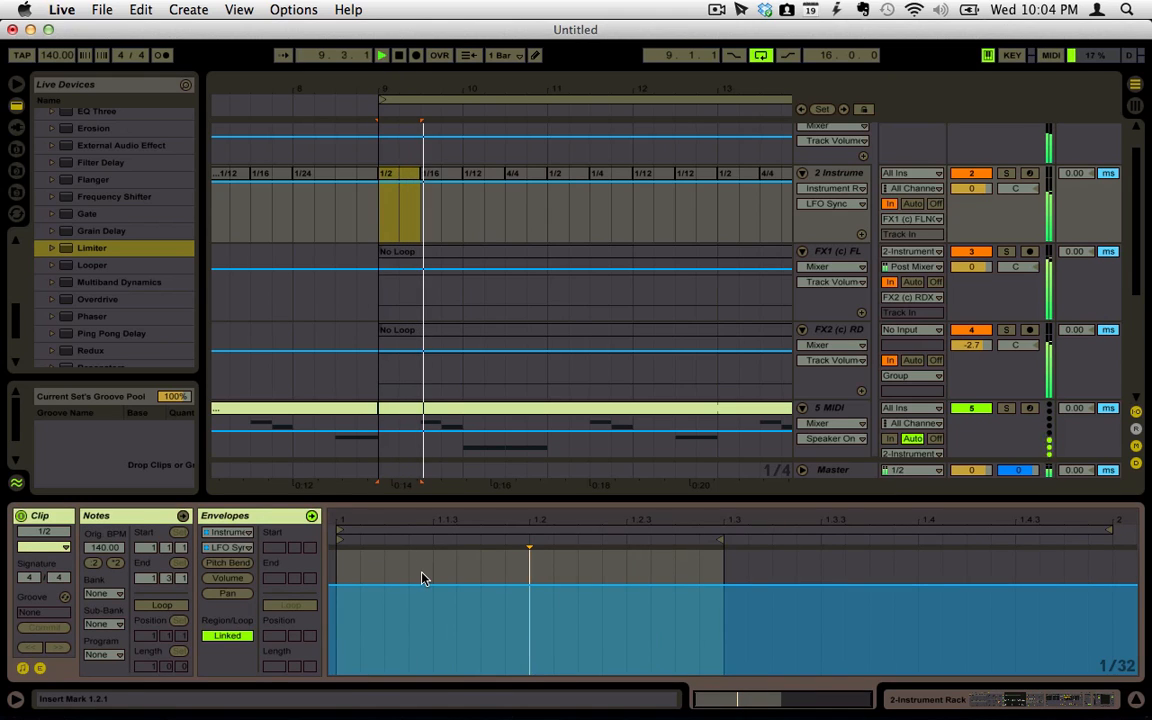
{"action": "key", "text": "shift+Tab"}
{"action": "left_click", "coordinate": [797, 553]}
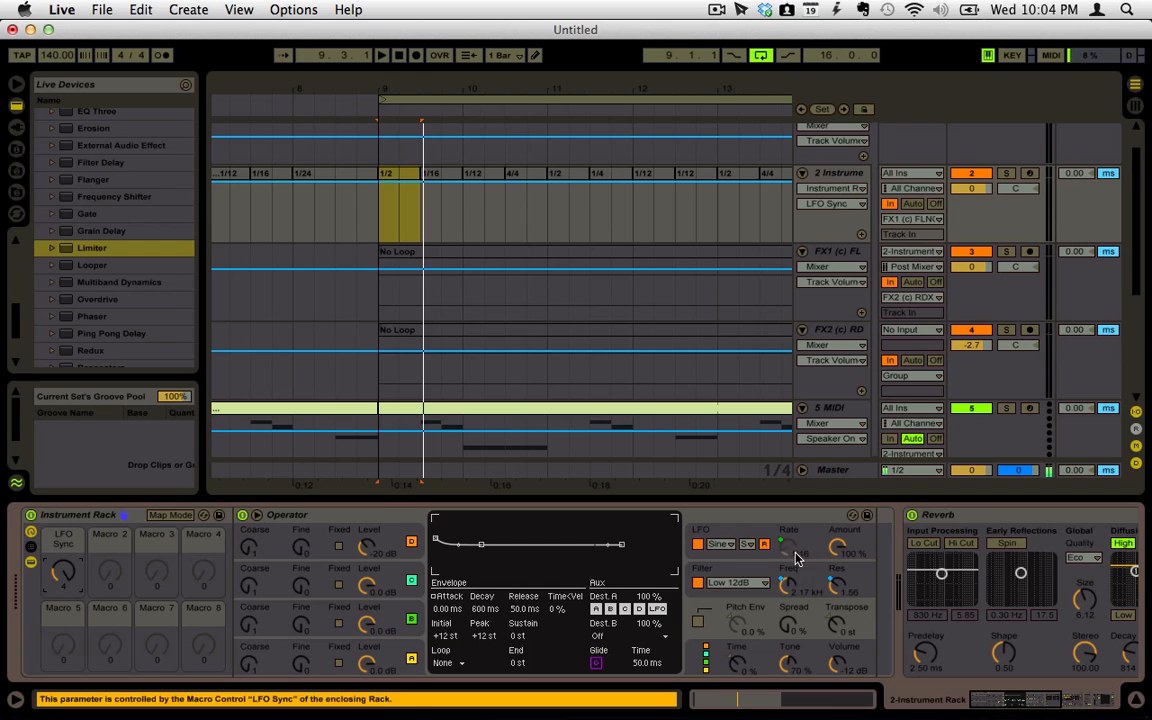
{"action": "key", "text": "space"}
{"action": "left_click", "coordinate": [786, 552]}
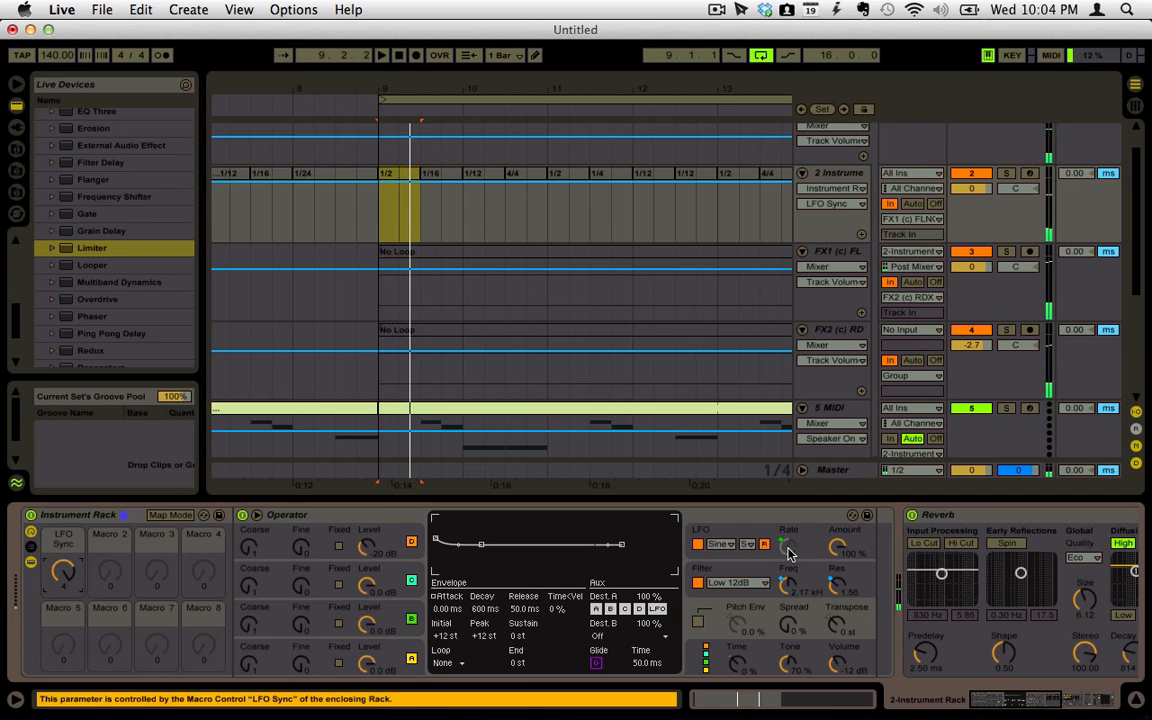
{"action": "key", "text": "space"}
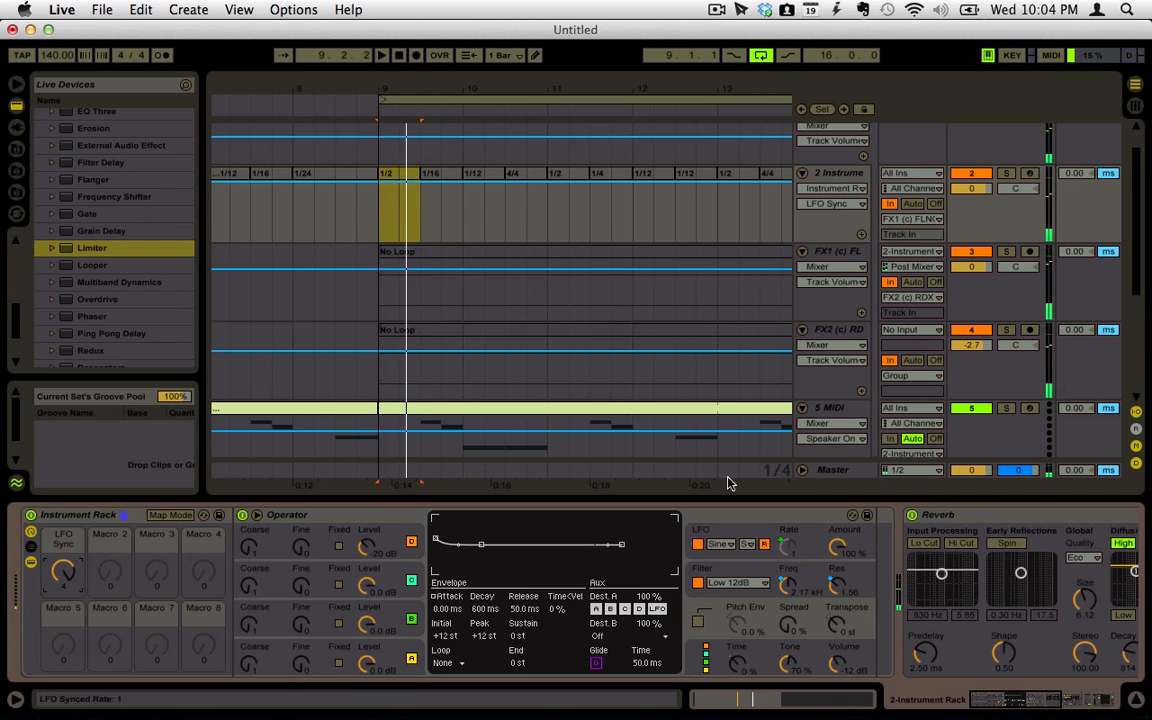
- Edit the name of the Instrument track's clip at bar 9, leaving it blank
{"action": "left_click", "coordinate": [404, 176]}
{"action": "key", "text": "super+r"}
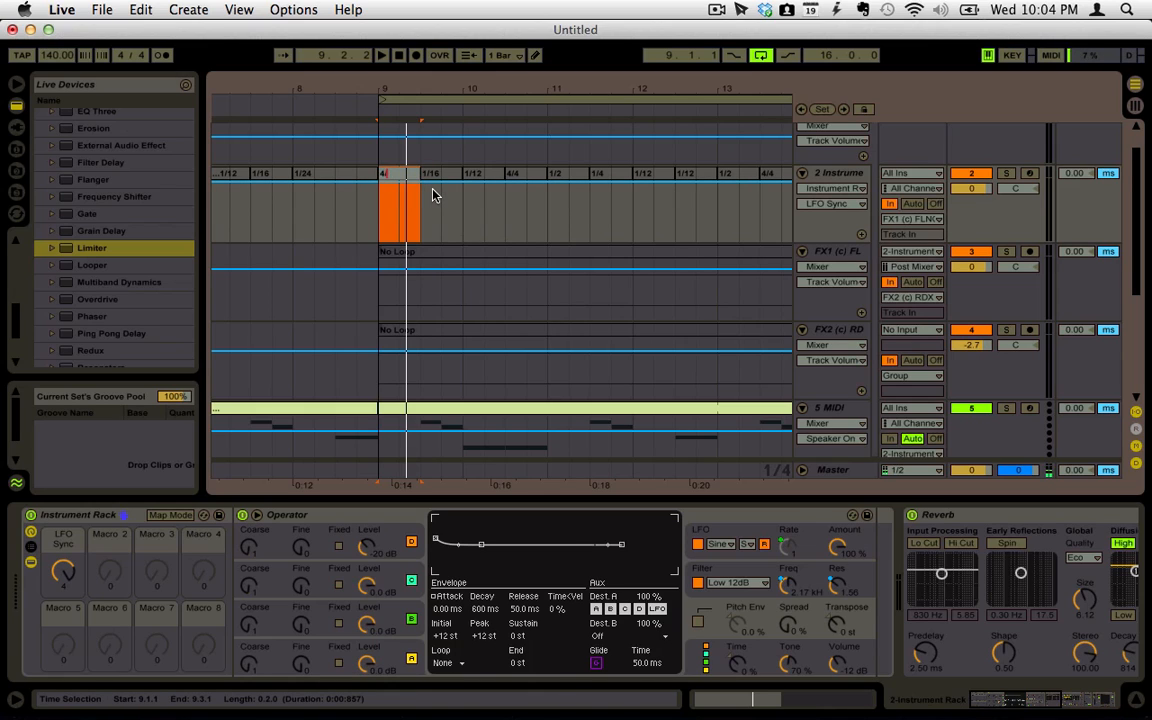
{"action": "key", "text": "Return"}
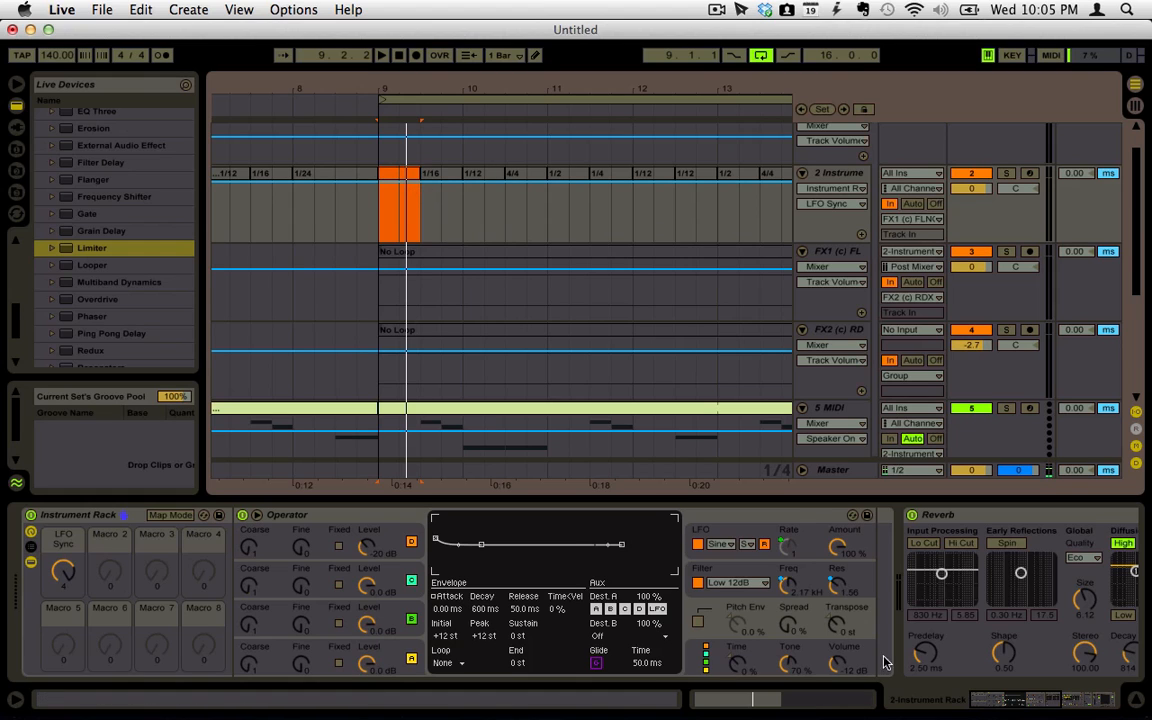
- Lower the bar 9 clip's LFO Sync envelope and play it to check Operator's LFO rate
{"action": "left_click", "coordinate": [779, 703]}
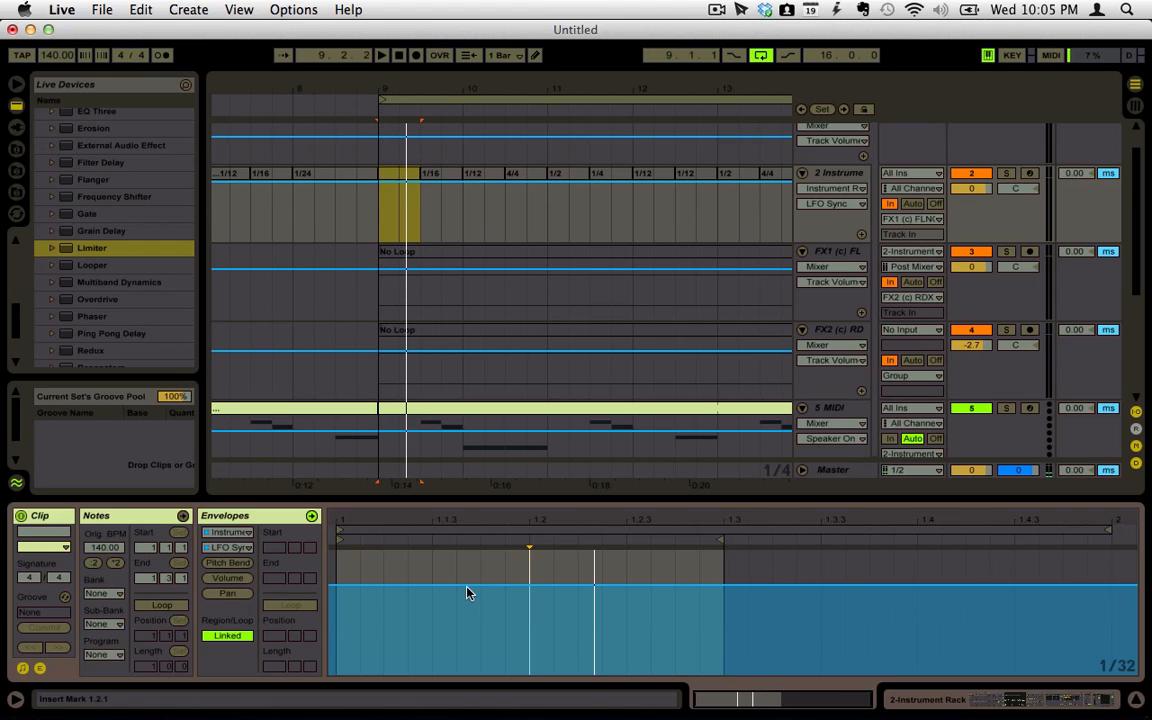
{"action": "left_click_drag", "start_coordinate": [466, 593], "coordinate": [468, 609]}
{"action": "key", "text": "space"}
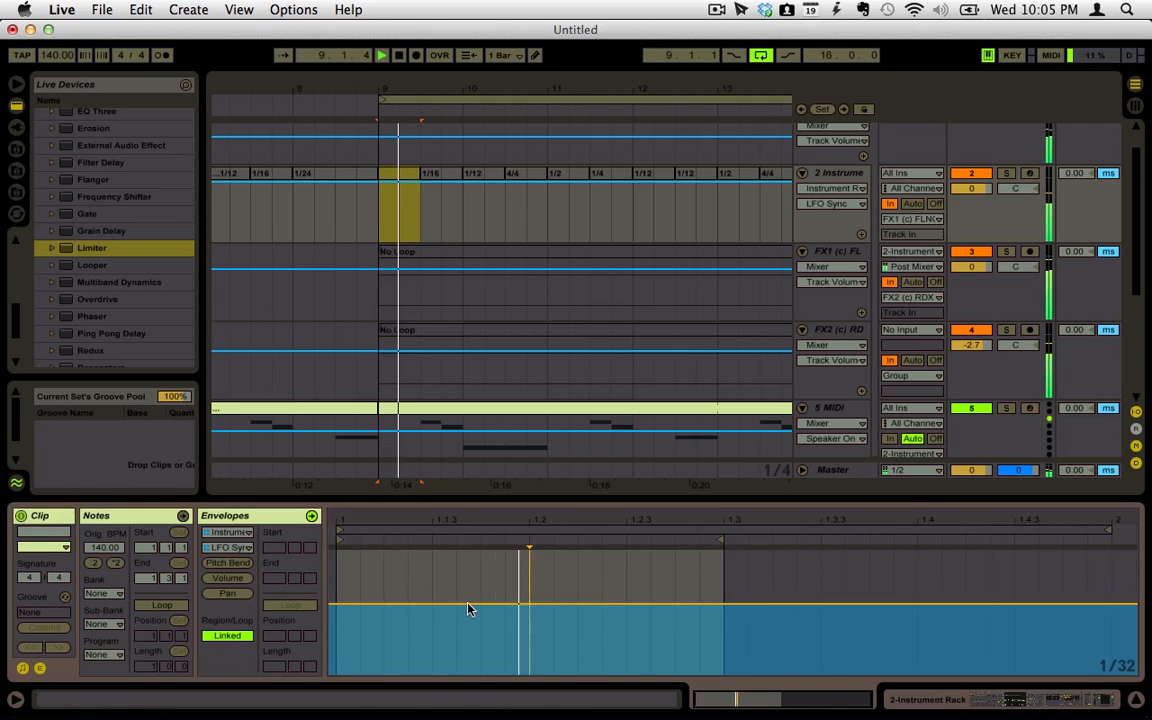
{"action": "key", "text": "shift+Tab"}
{"action": "left_click", "coordinate": [797, 553]}
{"action": "key", "text": "space"}
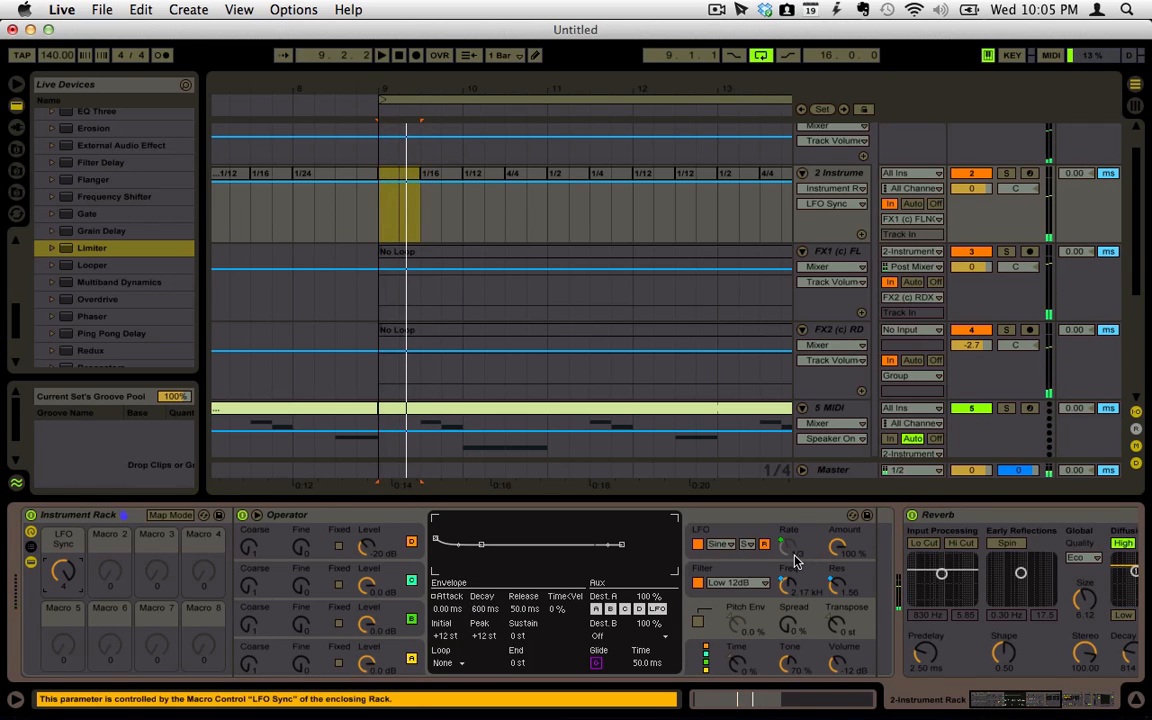
- Raise the bar 9 clip's LFO Sync envelope to a synced rate of 1/2, audition it, and select the clip
{"action": "key", "text": "shift+Tab"}
{"action": "left_click_drag", "start_coordinate": [505, 604], "coordinate": [506, 593]}
{"action": "key", "text": "space"}
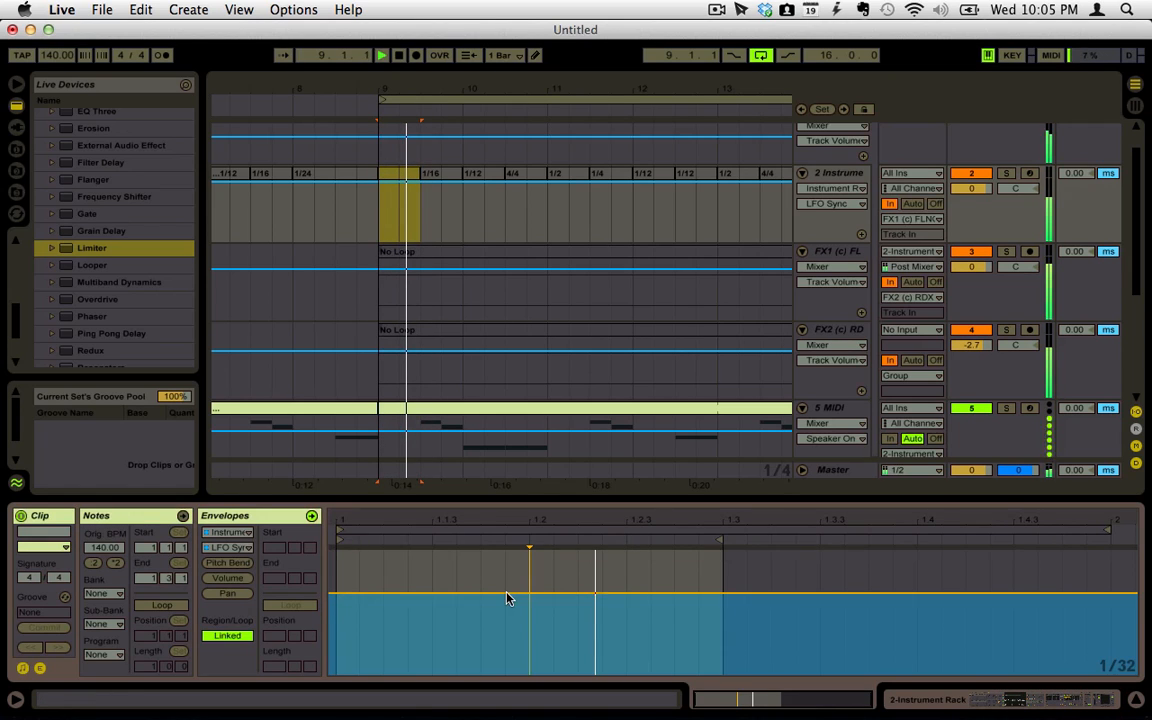
{"action": "key", "text": "shift+Tab"}
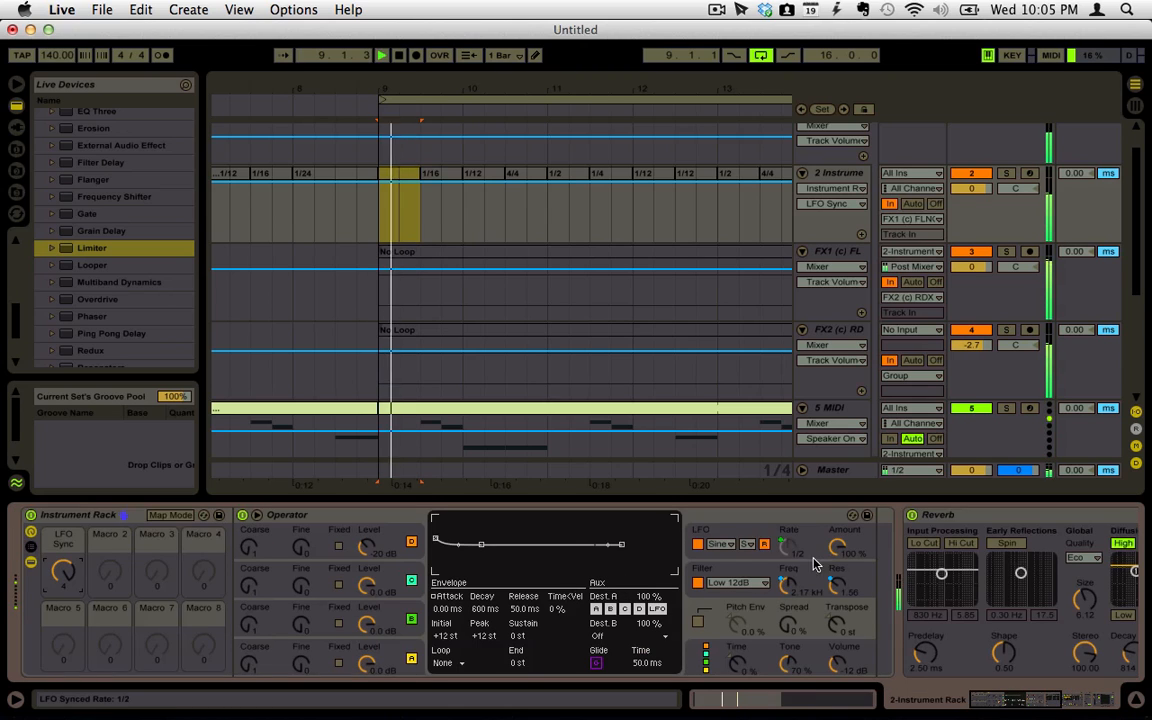
{"action": "key", "text": "space"}
{"action": "left_click", "coordinate": [790, 548]}
{"action": "left_click", "coordinate": [411, 175]}
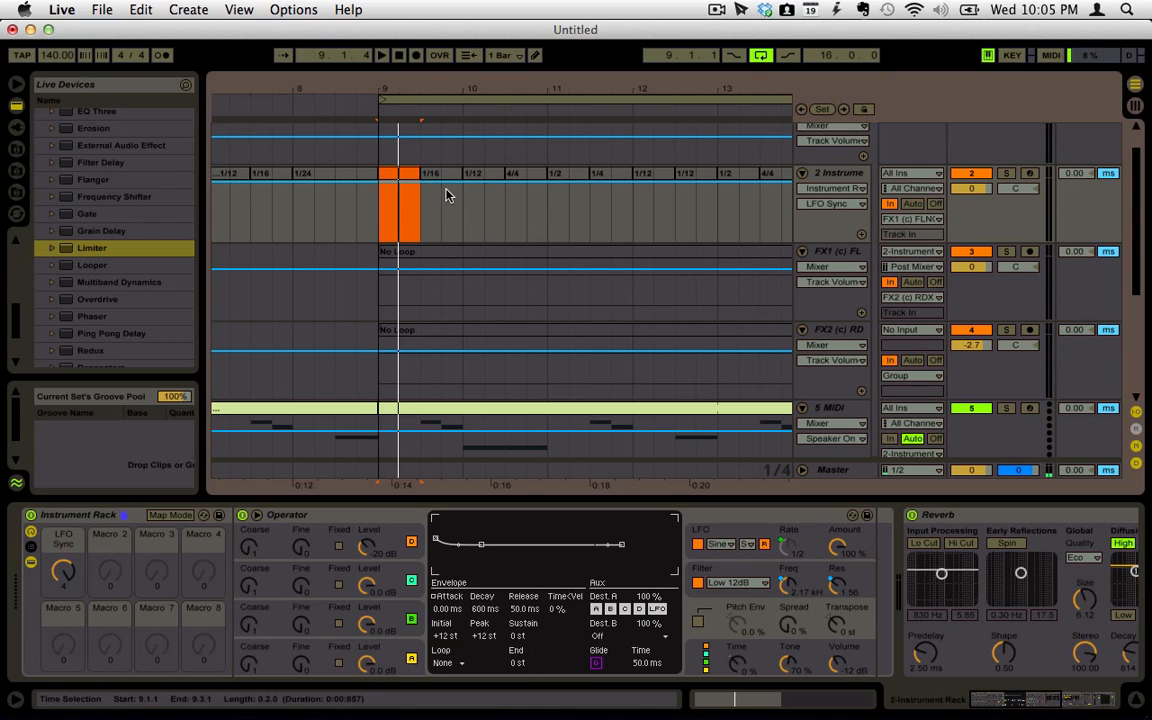
- Rename the Instrument track's bar 9 clip as 1/2 and look over the dummy clips up to bar 25
{"action": "key", "text": "super+r"}
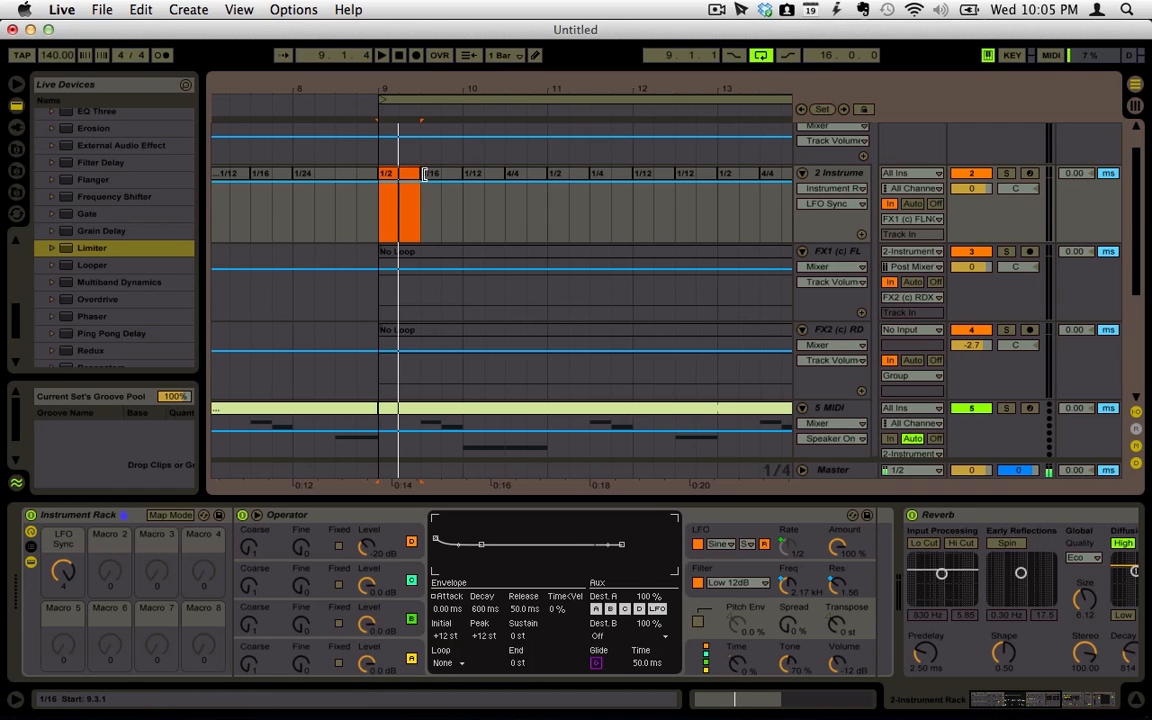
{"action": "scroll", "coordinate": [430, 180], "scroll_direction": "left", "scroll_amount": 5}
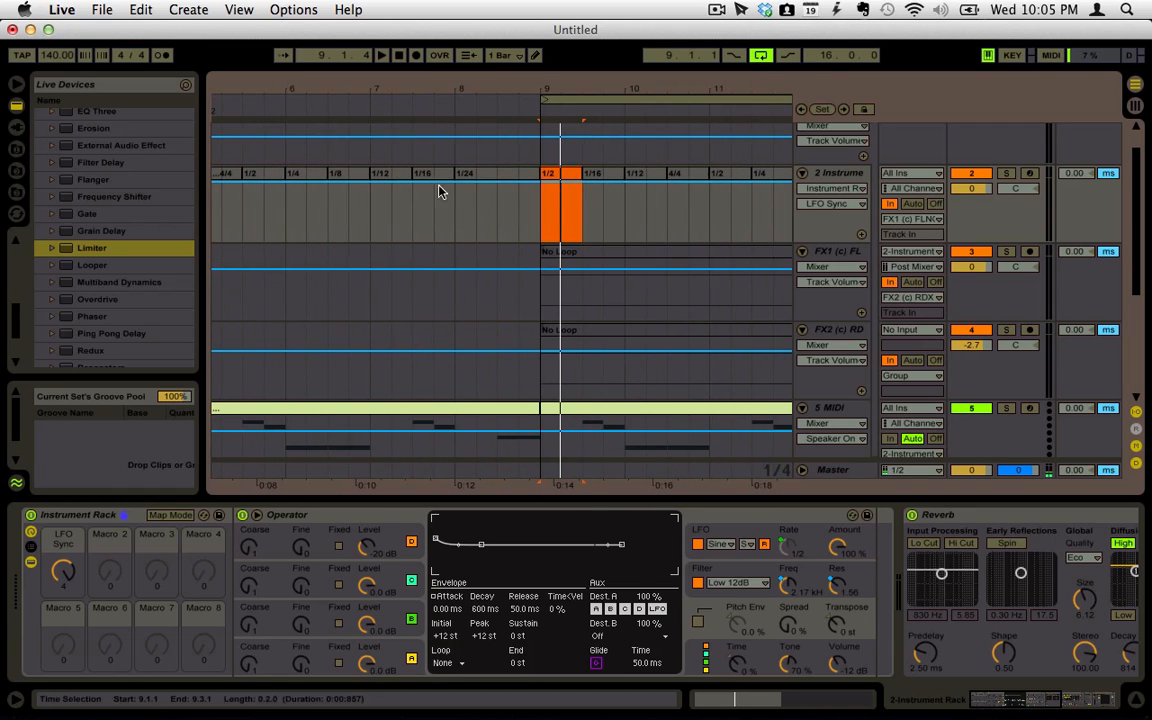
{"action": "left_click_drag", "start_coordinate": [545, 84], "coordinate": [424, 66]}
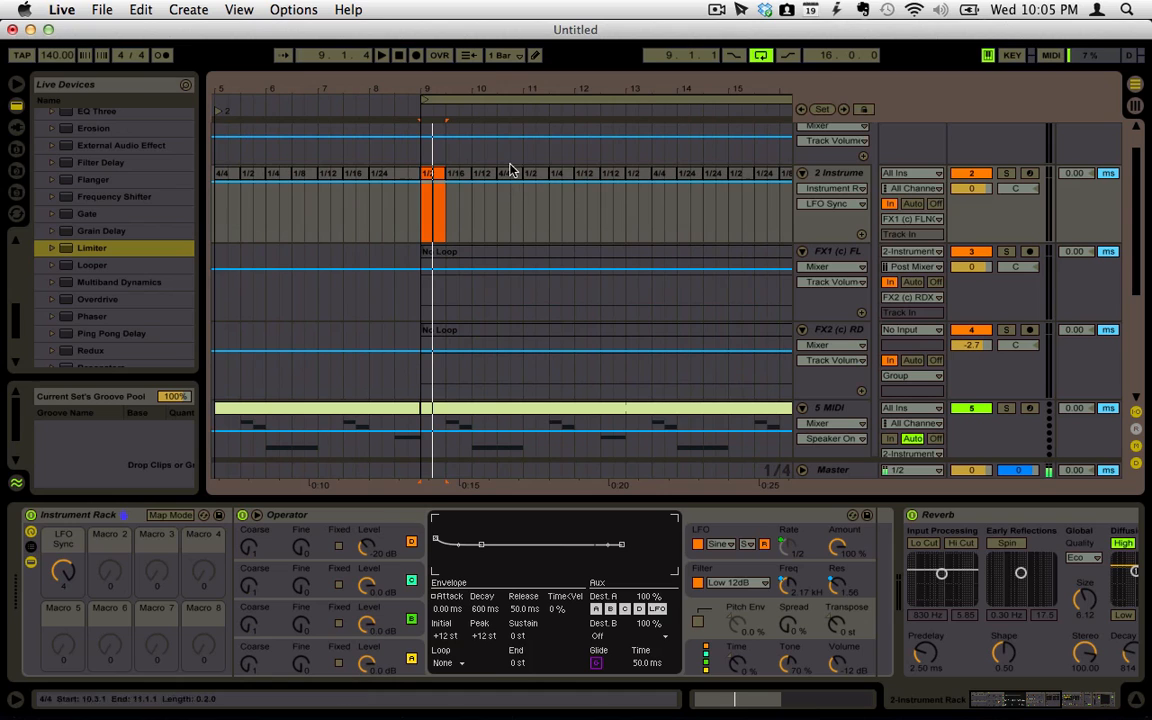
{"action": "left_click_drag", "start_coordinate": [496, 82], "coordinate": [440, 125]}
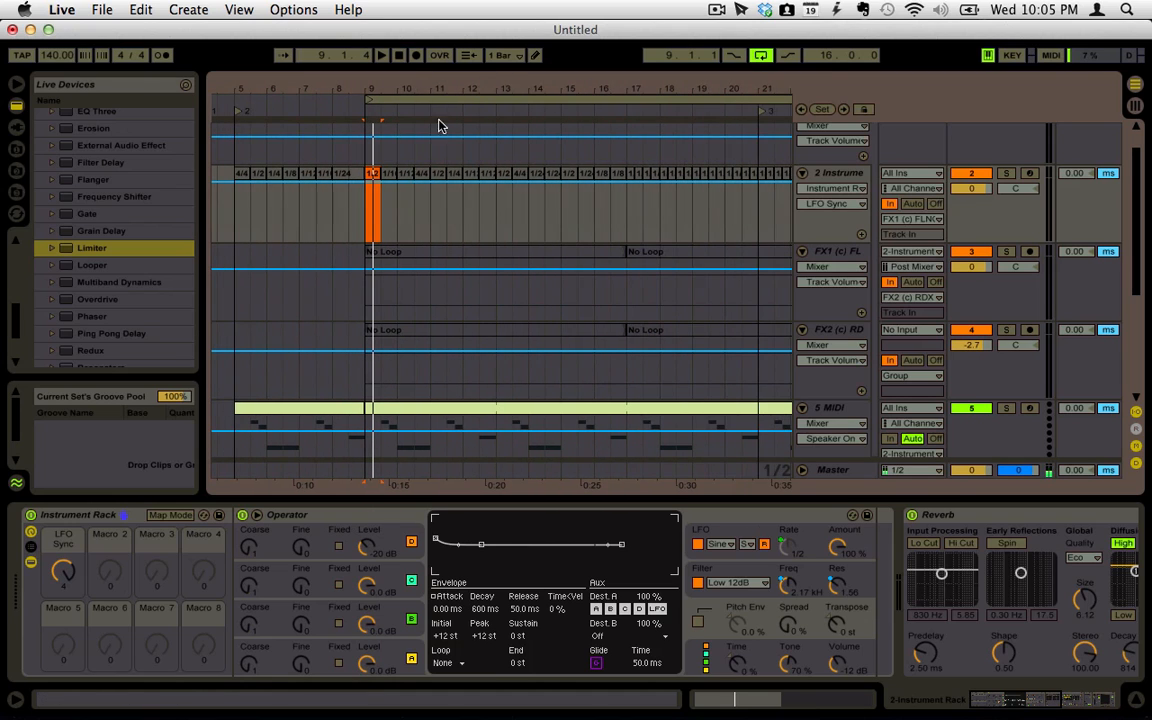
{"action": "scroll", "coordinate": [620, 207], "scroll_direction": "right", "scroll_amount": 8}
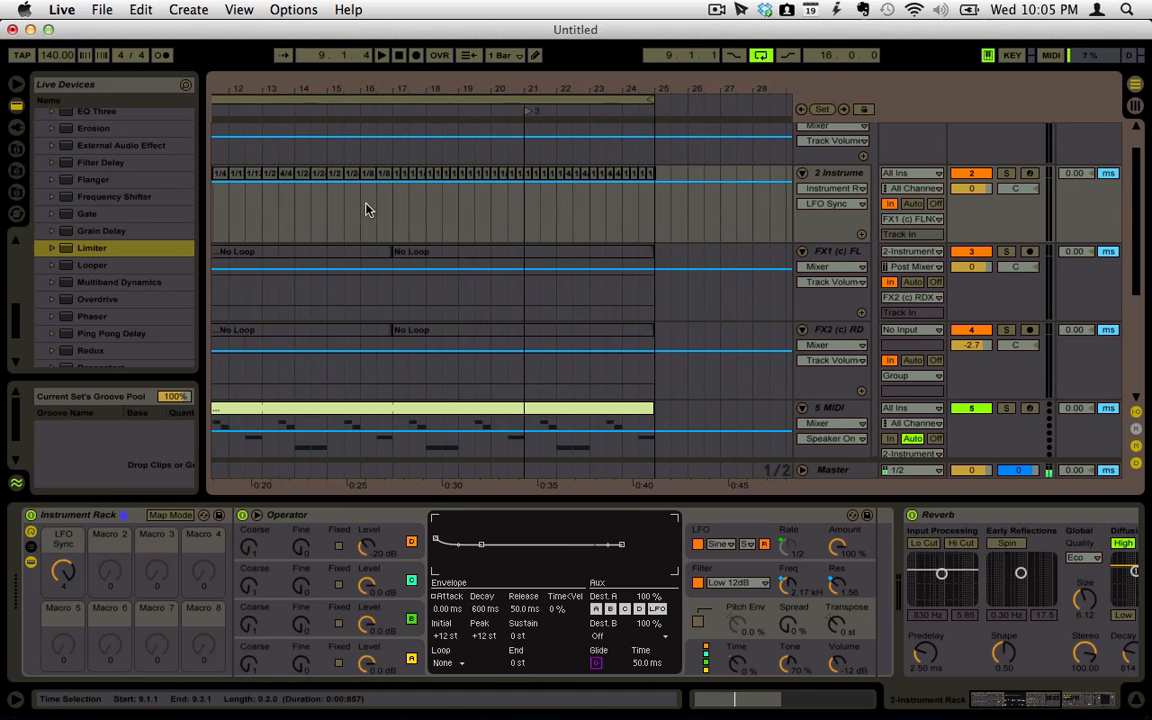
{"action": "scroll", "coordinate": [366, 208], "scroll_direction": "left", "scroll_amount": 8}
{"action": "scroll", "coordinate": [366, 208], "scroll_direction": "right", "scroll_amount": 10}
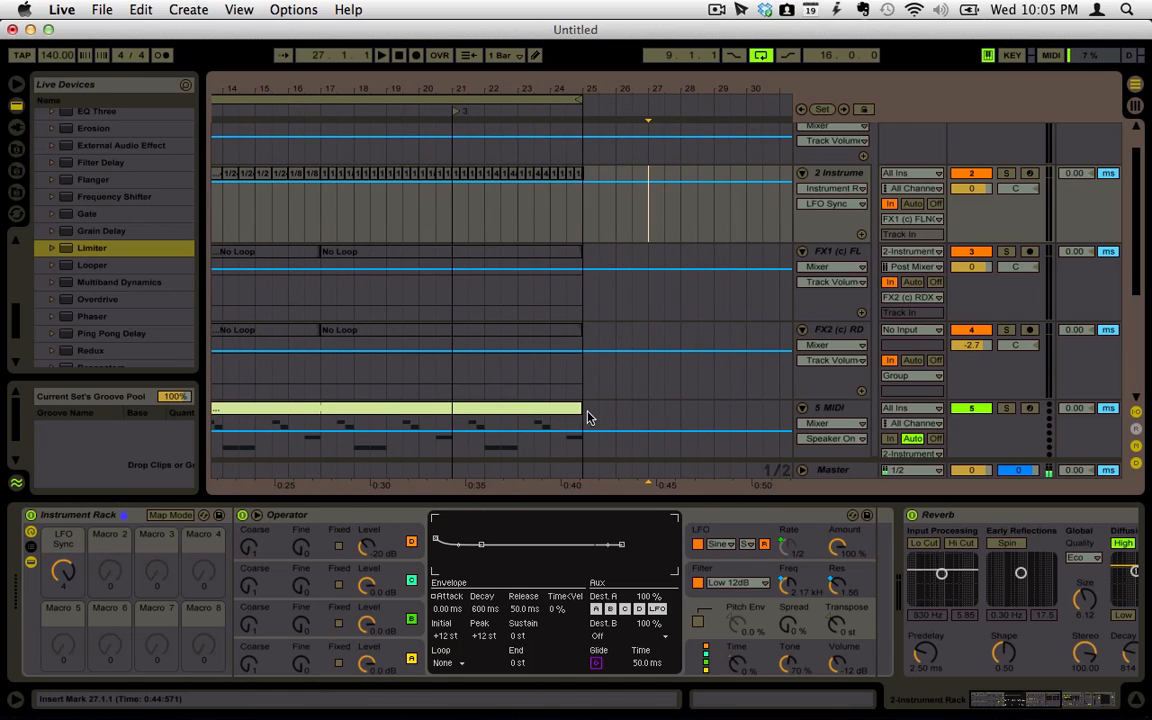
- Extend the 5 MIDI track's clip from bar 25 to just past bar 33 and play the arrangement from bar 25
{"action": "left_click_drag", "start_coordinate": [583, 410], "coordinate": [789, 408]}
{"action": "scroll", "coordinate": [720, 414], "scroll_direction": "right", "scroll_amount": 3}
{"action": "scroll", "coordinate": [720, 414], "scroll_direction": "left", "scroll_amount": 1}
{"action": "left_click", "coordinate": [512, 424]}
{"action": "key", "text": "space"}
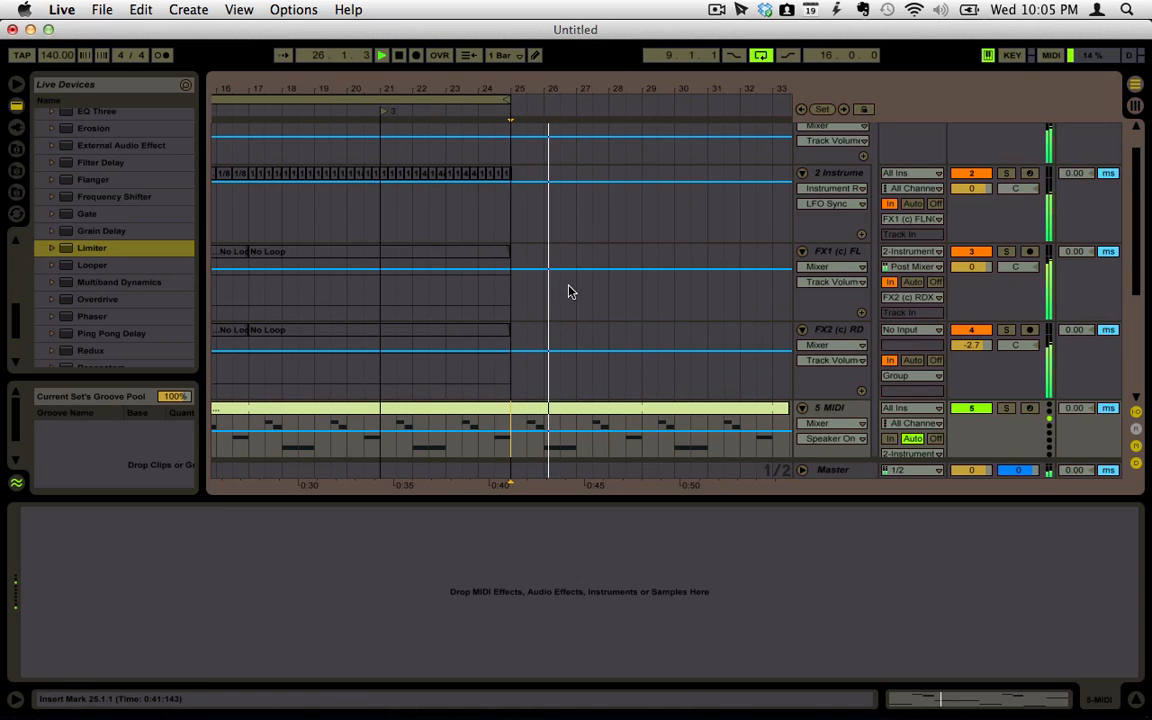
- Stop playback and select the Instrument track's seven dummy clips, 4/4 through 1/24, in Session View
{"action": "left_click", "coordinate": [835, 173]}
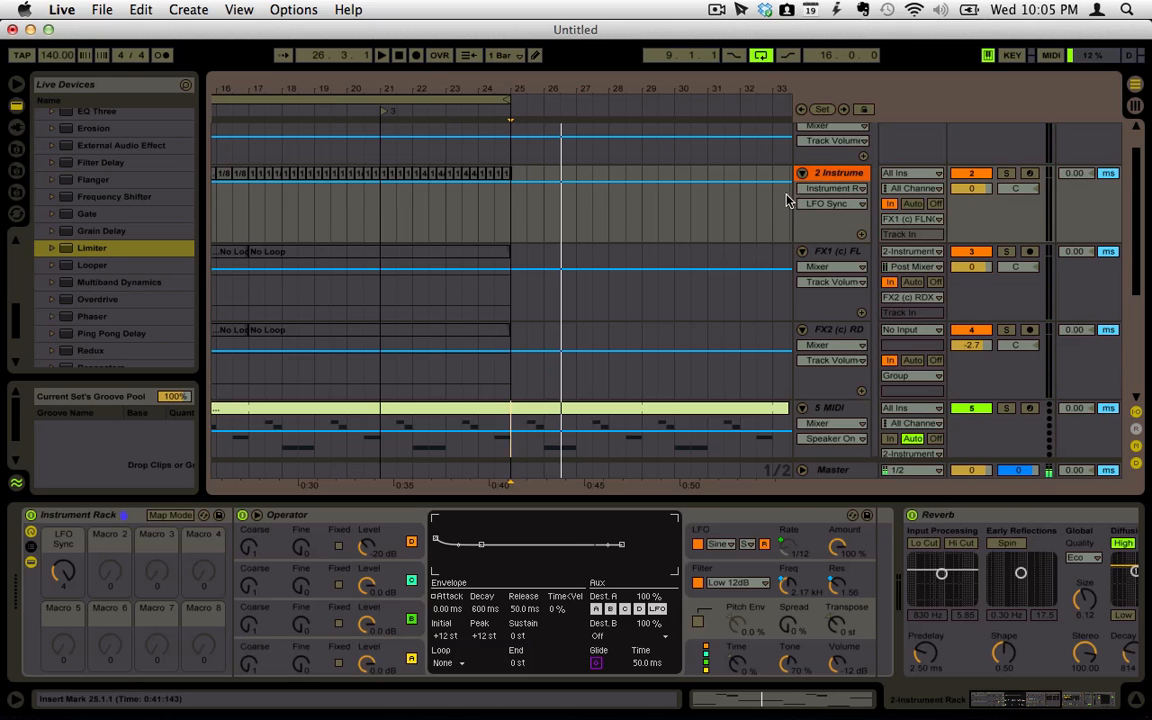
{"action": "key", "text": "Tab"}
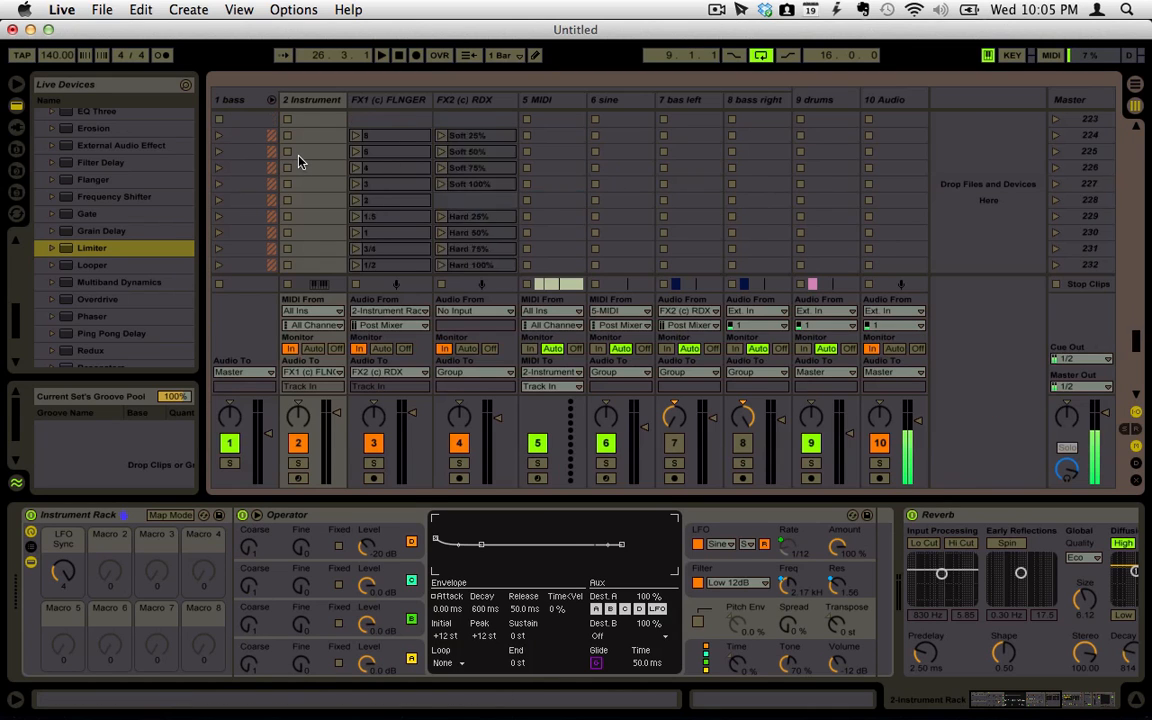
{"action": "scroll", "coordinate": [298, 161], "scroll_direction": "up", "scroll_amount": 10}
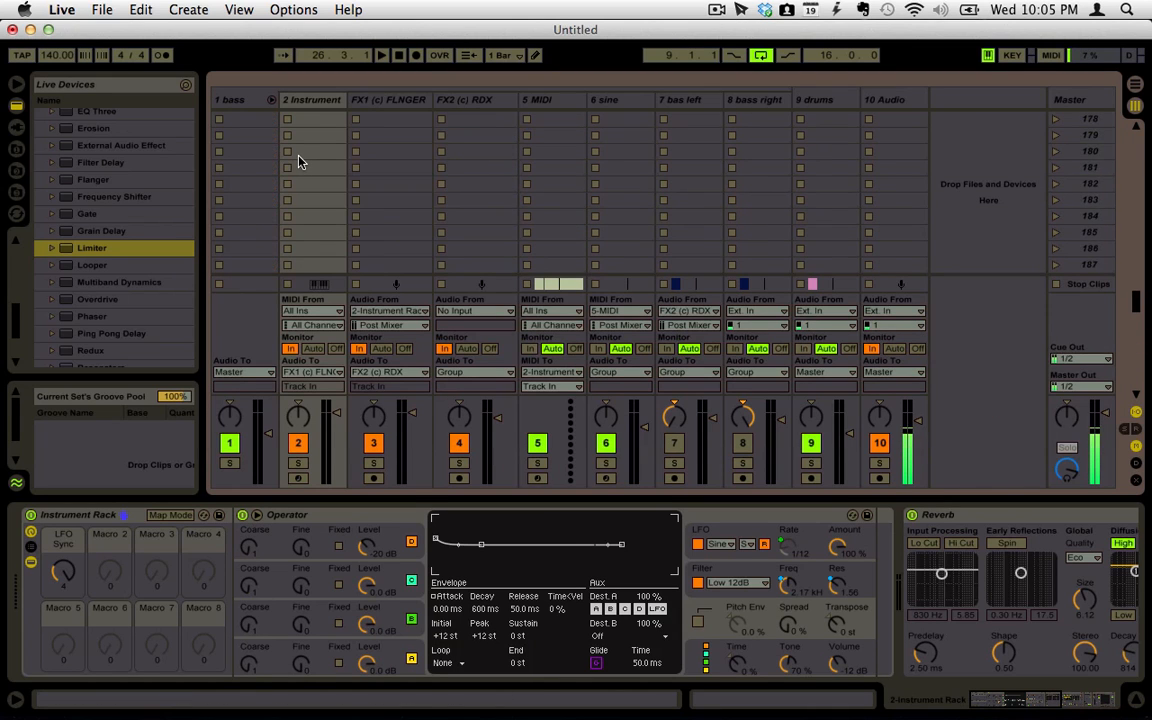
{"action": "scroll", "coordinate": [298, 161], "scroll_direction": "down", "scroll_amount": 20}
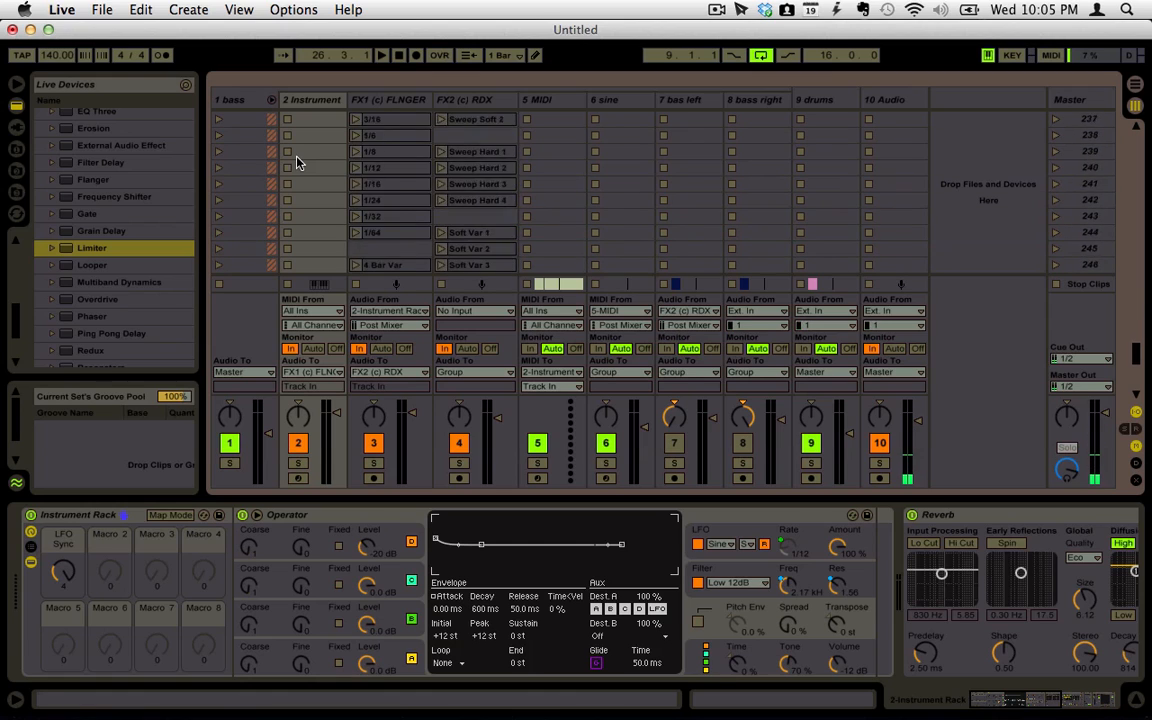
{"action": "scroll", "coordinate": [297, 161], "scroll_direction": "up", "scroll_amount": 20}
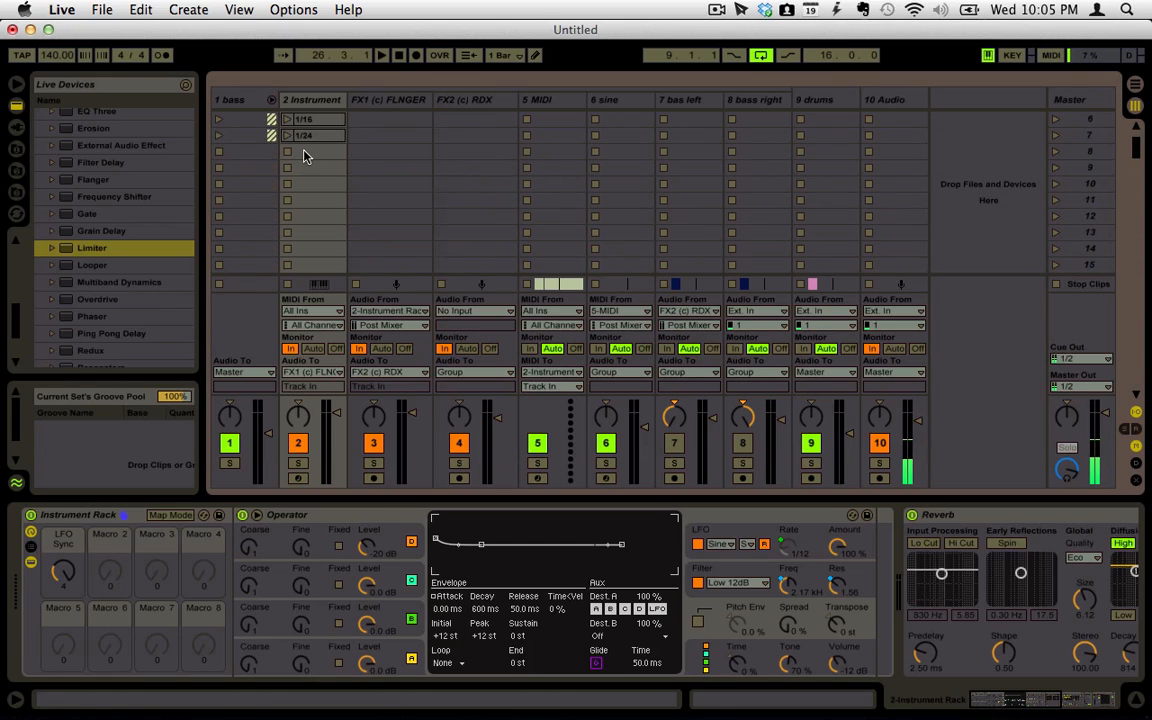
{"action": "left_click", "coordinate": [308, 137]}
{"action": "left_click", "coordinate": [314, 168]}
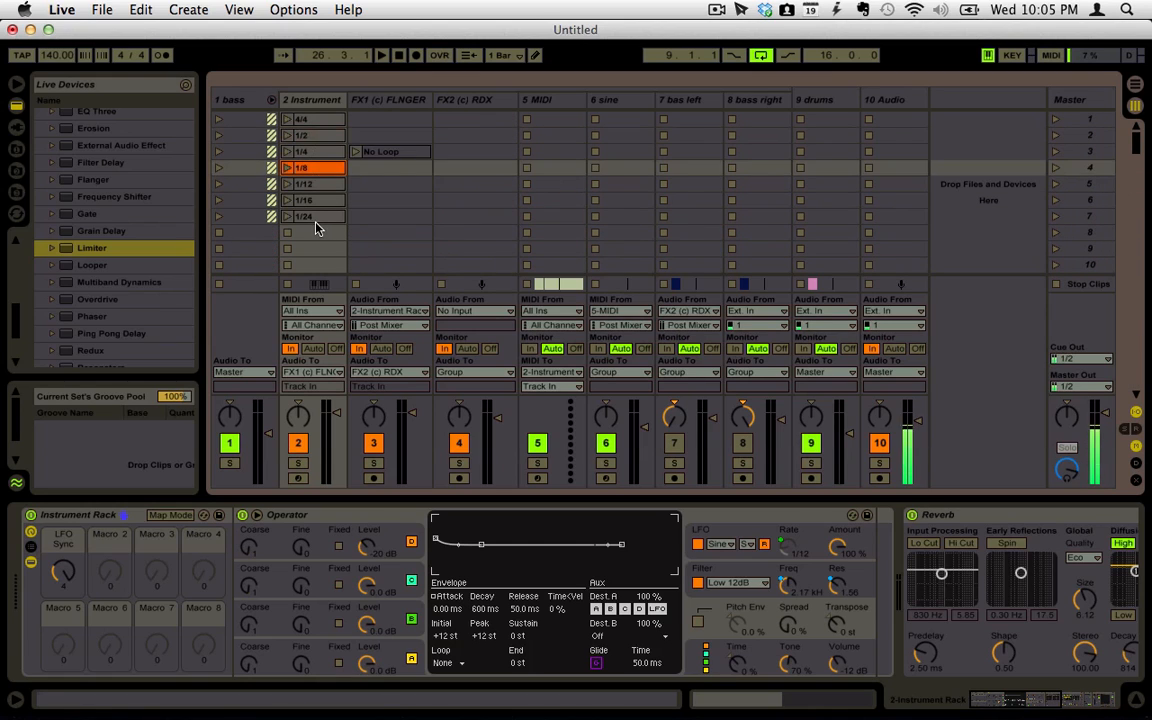
{"action": "left_click", "coordinate": [316, 216]}
{"action": "left_click", "coordinate": [316, 184]}
{"action": "left_click", "coordinate": [314, 168]}
{"action": "left_click", "coordinate": [326, 122]}
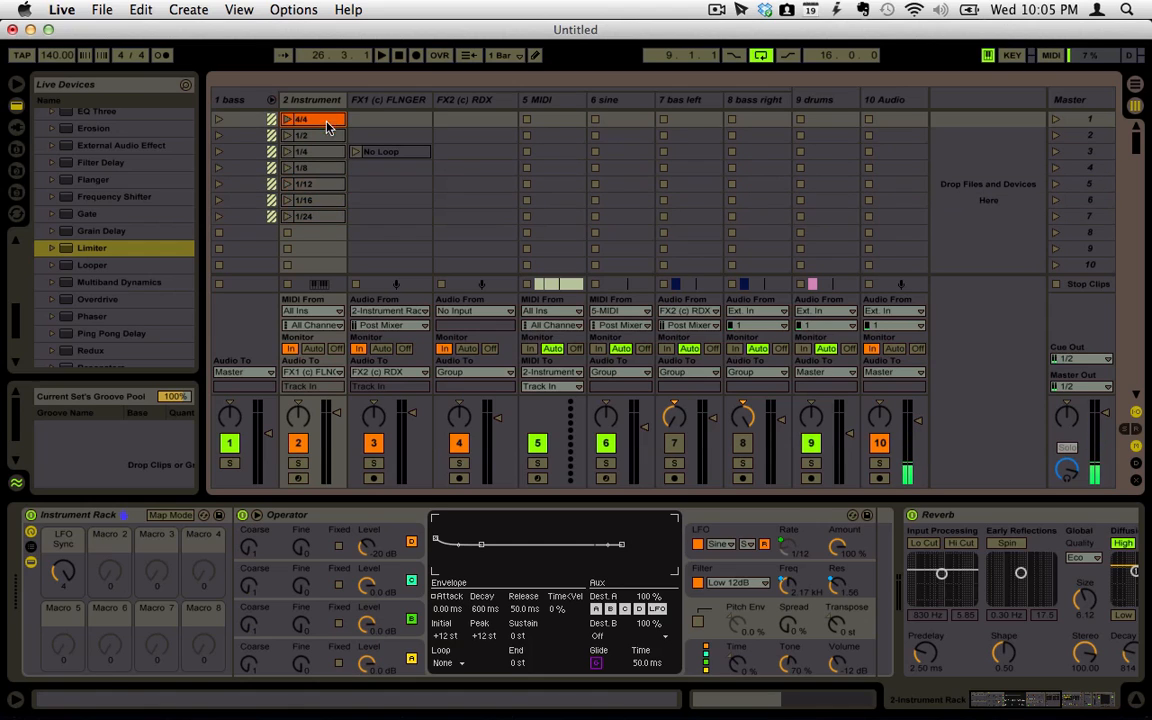
{"action": "left_click", "coordinate": [328, 216], "text": "shift"}
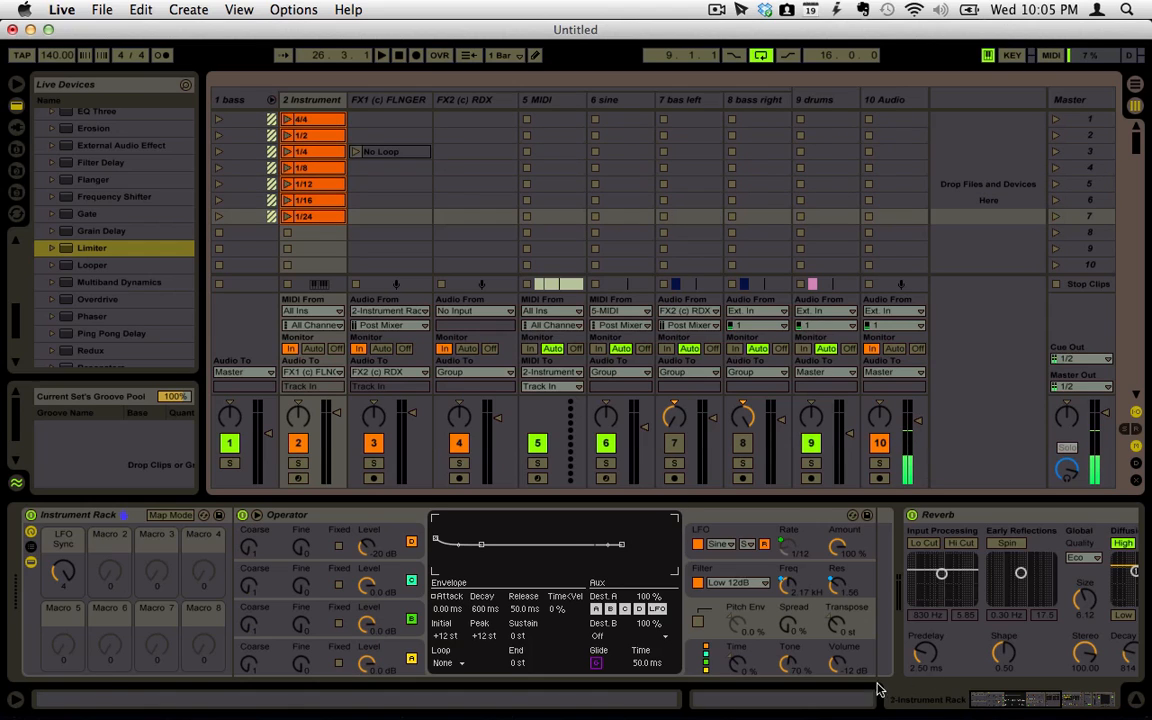
- Set the first follow action of the seven selected dummy clips to Any
{"action": "left_click", "coordinate": [857, 705]}
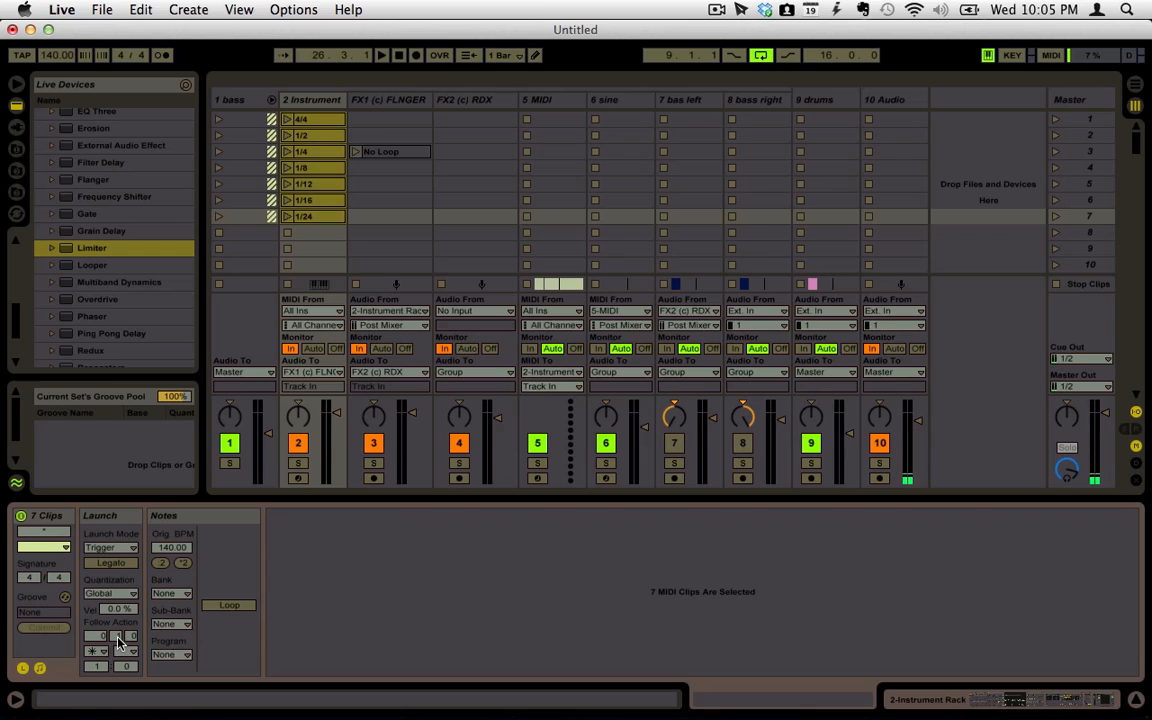
{"action": "left_click", "coordinate": [105, 654]}
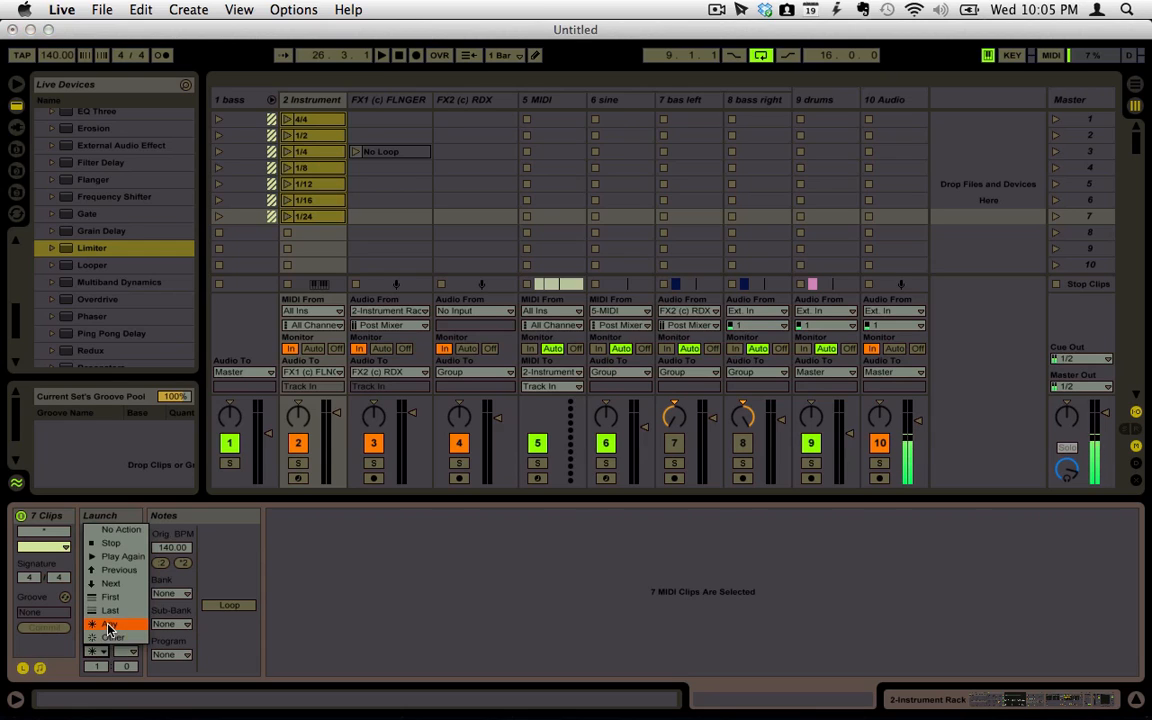
{"action": "left_click", "coordinate": [110, 630]}
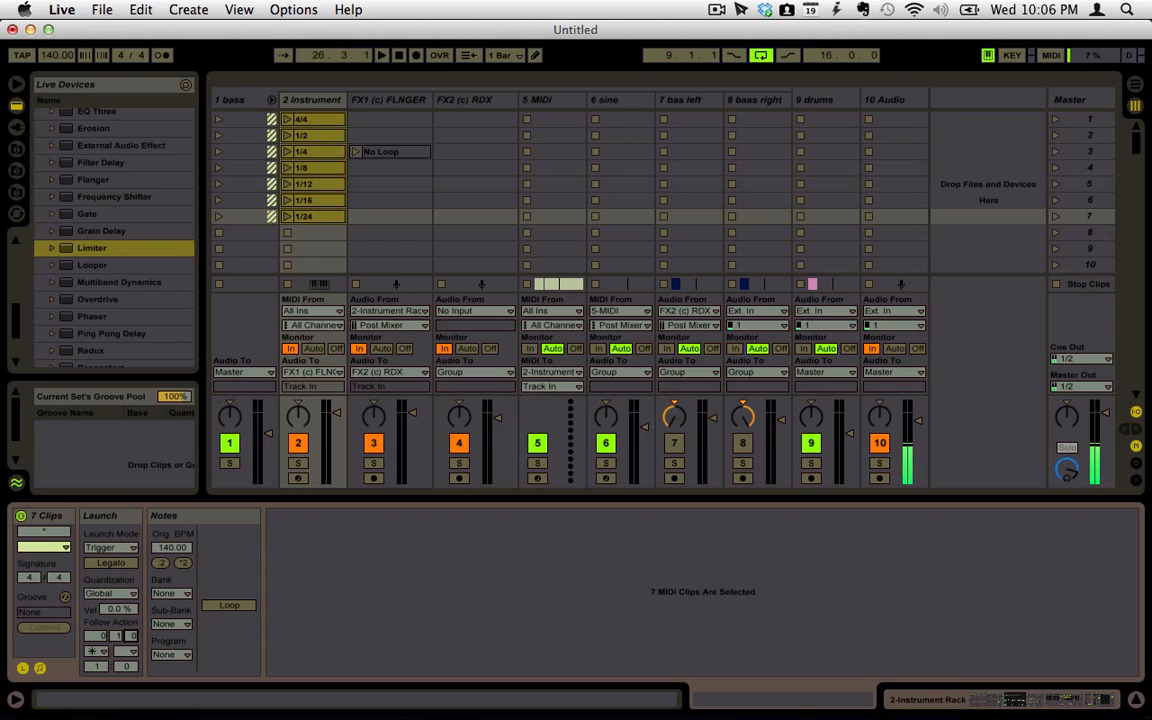
- Launch the Instrument track's 1/8 clip, listen to the follow actions switching between the dummy clips, and stop playback
{"action": "left_click", "coordinate": [325, 102]}
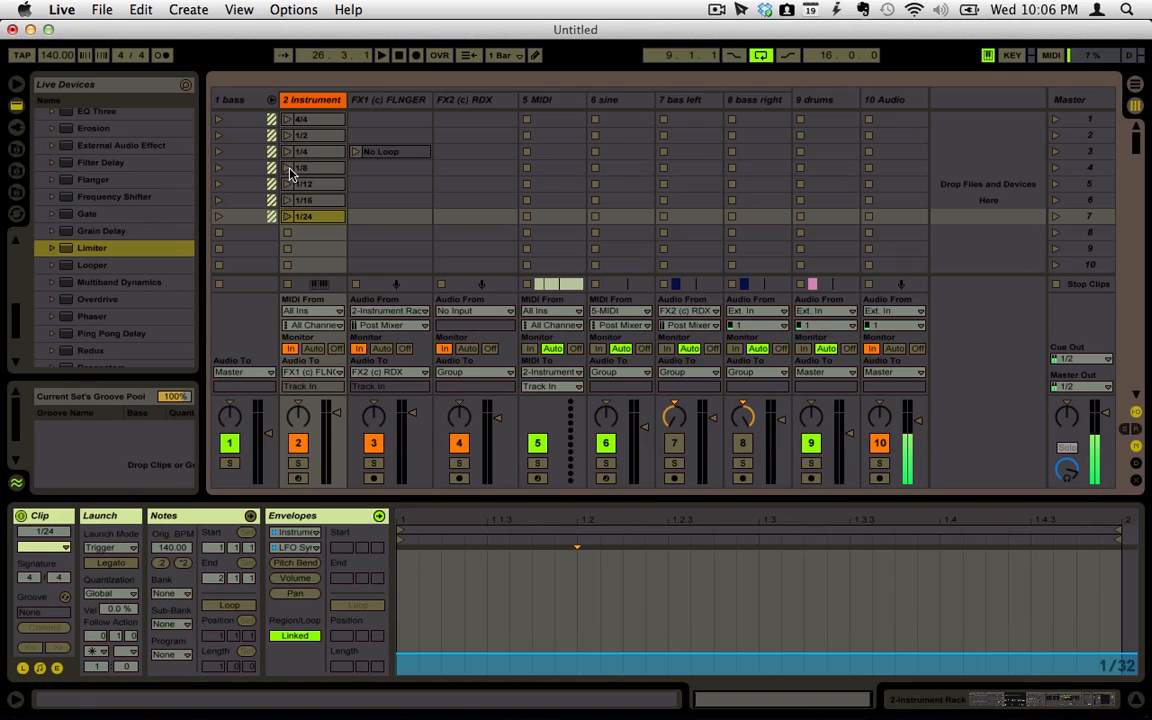
{"action": "left_click", "coordinate": [288, 170]}
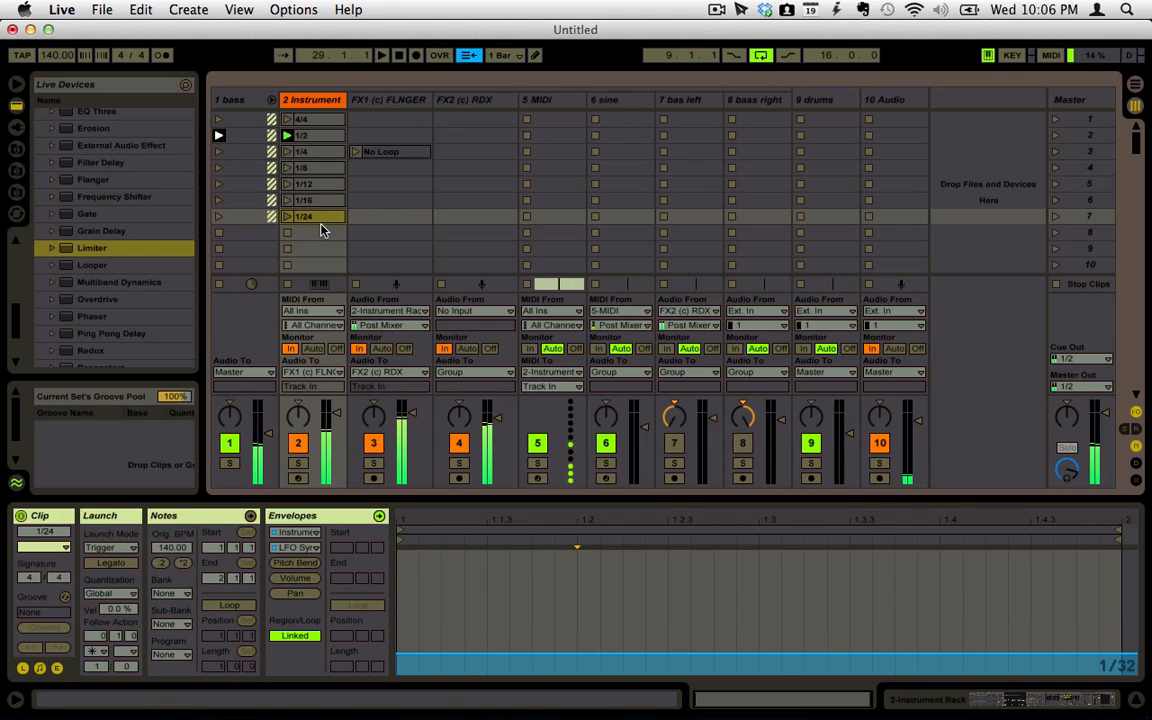
{"action": "key", "text": "space"}
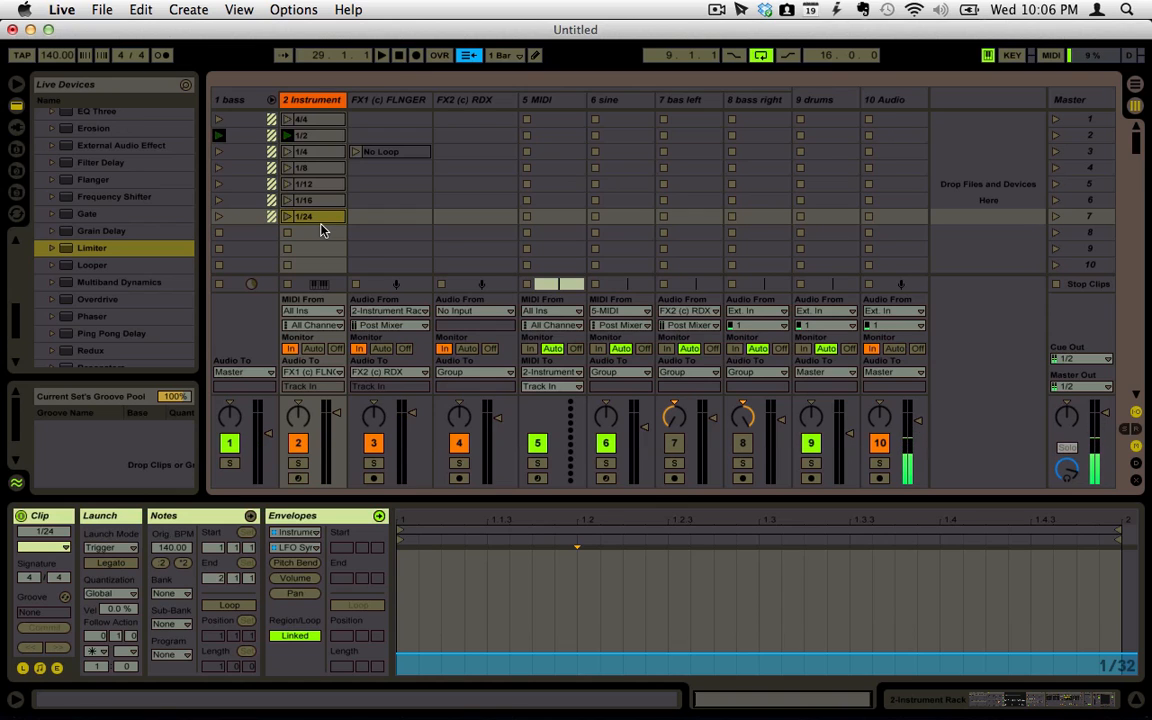
- Extend the 5 MIDI track's clip to about bar 53 in Arrangement View
{"action": "key", "text": "Tab"}
{"action": "scroll", "coordinate": [492, 217], "scroll_direction": "right", "scroll_amount": 5}
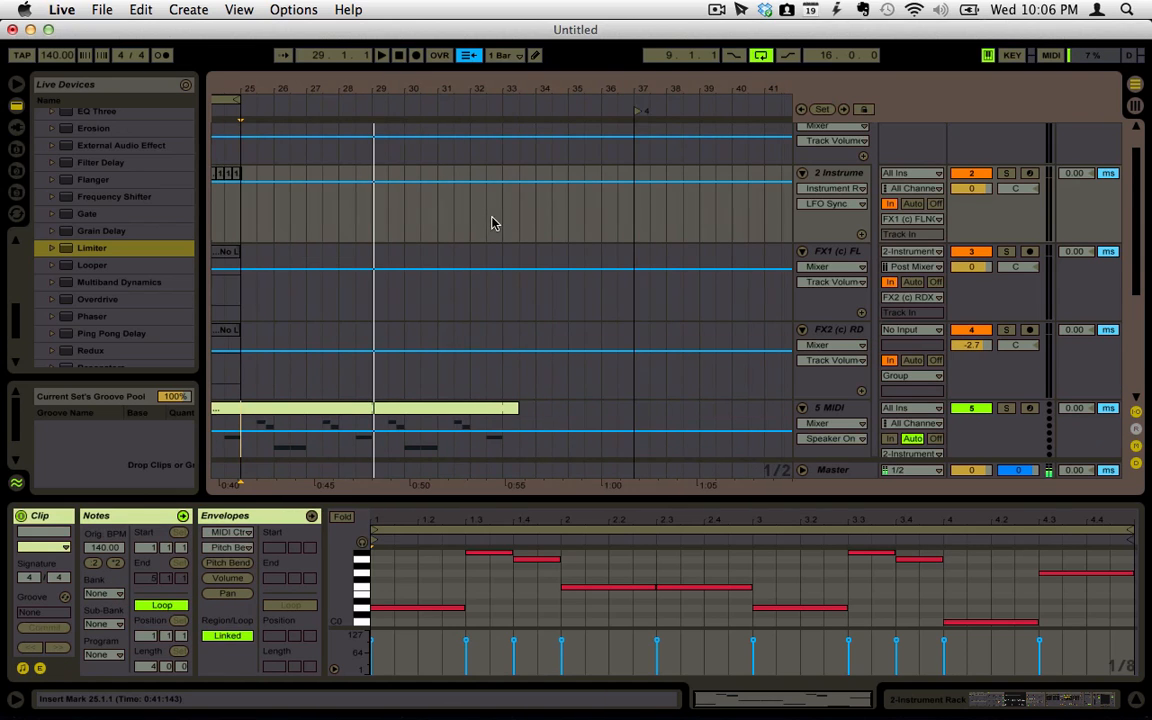
{"action": "left_click_drag", "start_coordinate": [444, 92], "coordinate": [444, 60]}
{"action": "left_click_drag", "start_coordinate": [459, 408], "coordinate": [714, 406]}
- Record the Instrument track's follow-action clips into the arrangement from bar 25 to about bar 33, launching the 1/2 clip first
{"action": "left_click", "coordinate": [367, 244]}
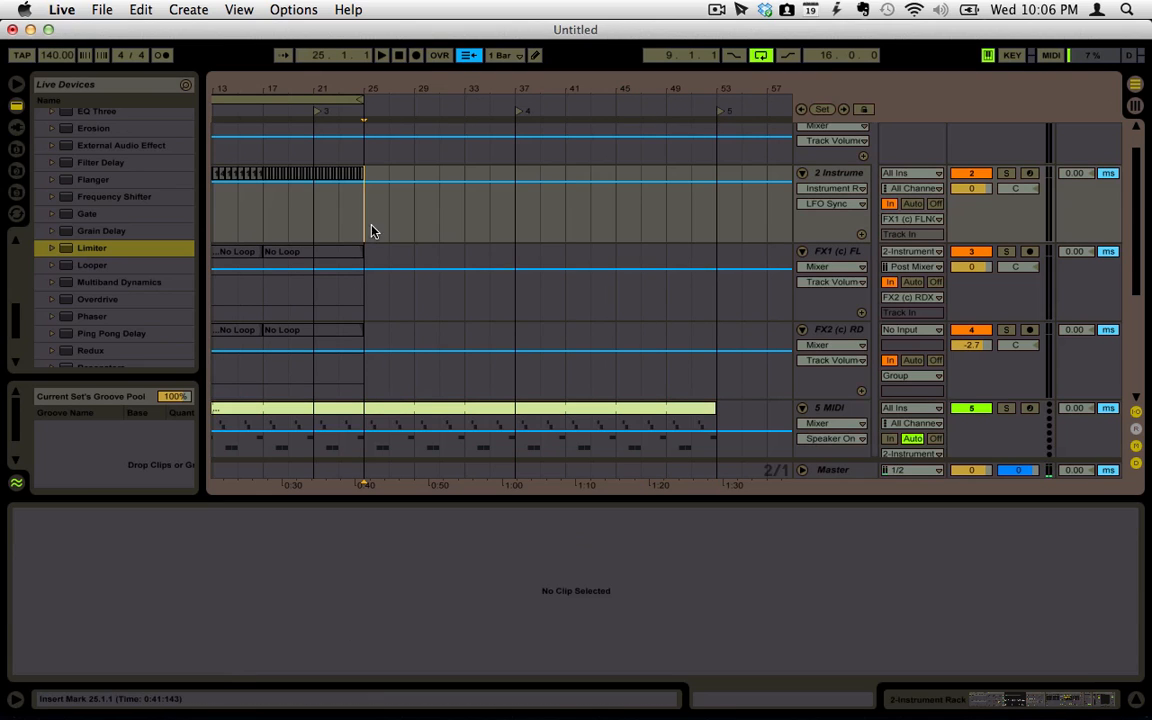
{"action": "key", "text": "Tab"}
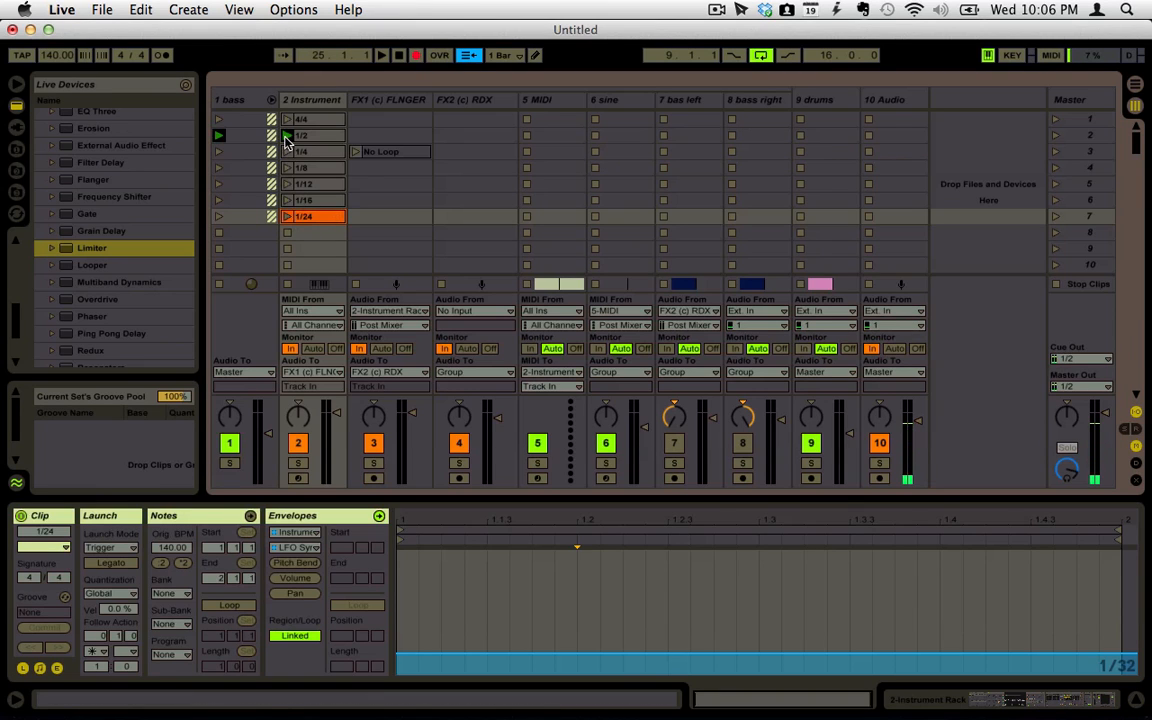
{"action": "left_click", "coordinate": [287, 137]}
{"action": "key", "text": "Tab"}
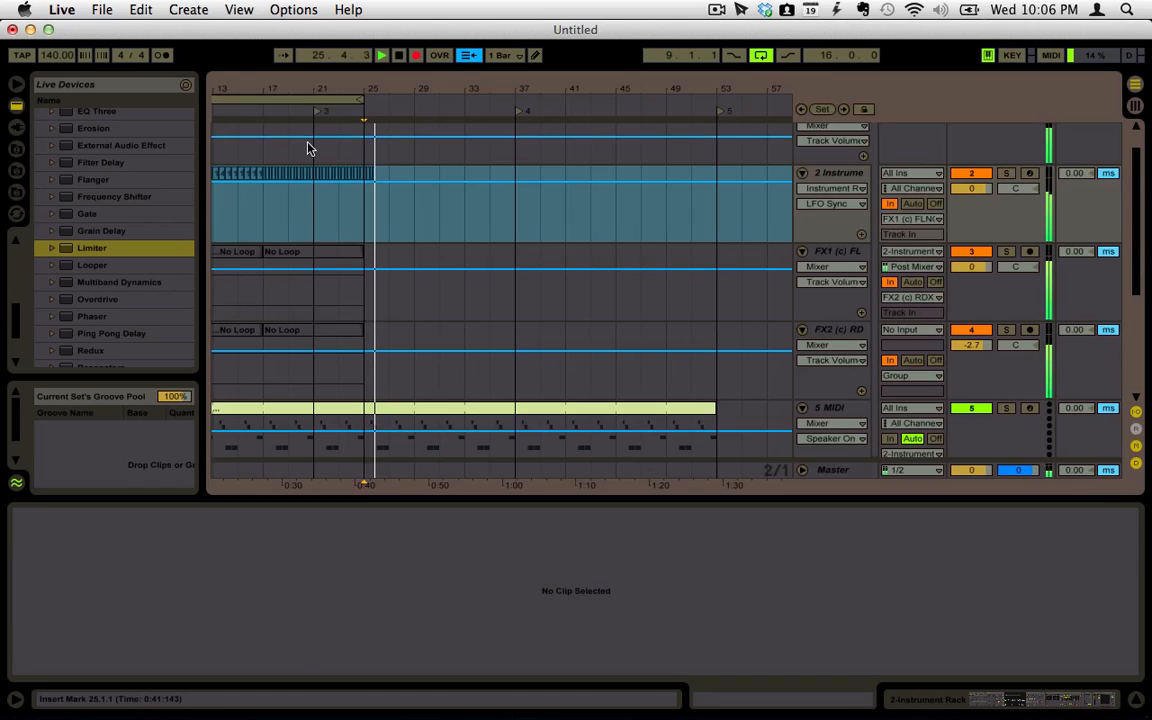
{"action": "left_click_drag", "start_coordinate": [382, 92], "coordinate": [382, 135]}
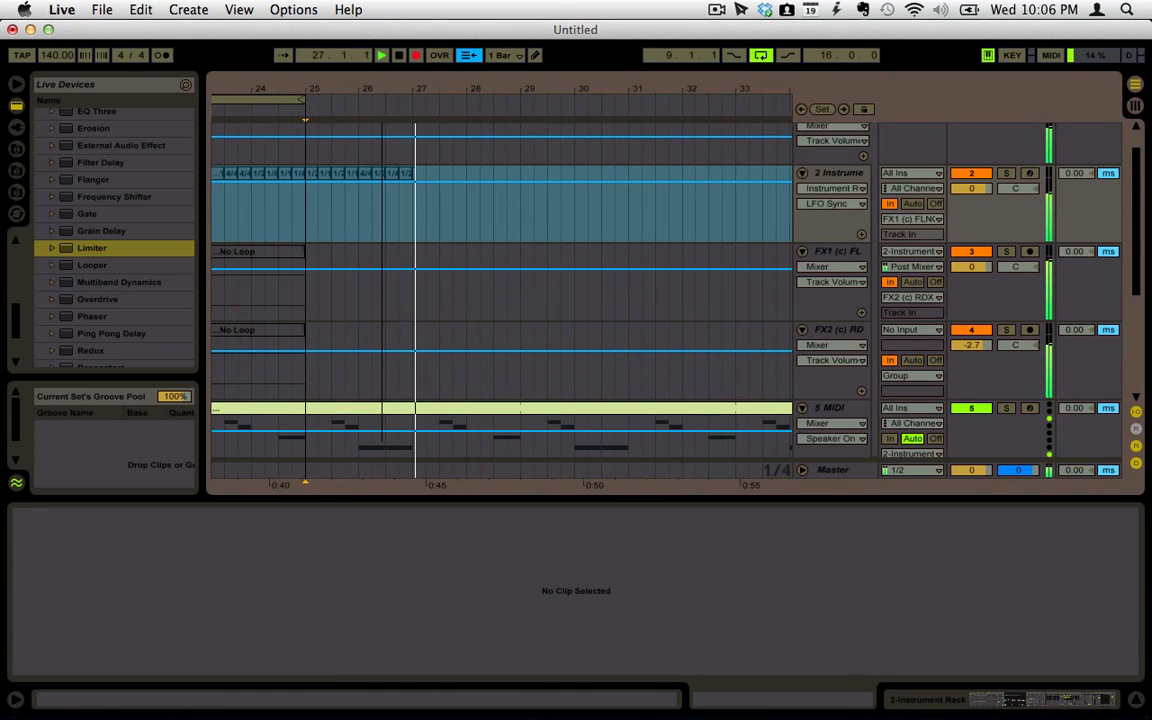
{"action": "left_click_drag", "start_coordinate": [460, 95], "coordinate": [440, 60]}
{"action": "left_click_drag", "start_coordinate": [406, 98], "coordinate": [409, 93]}
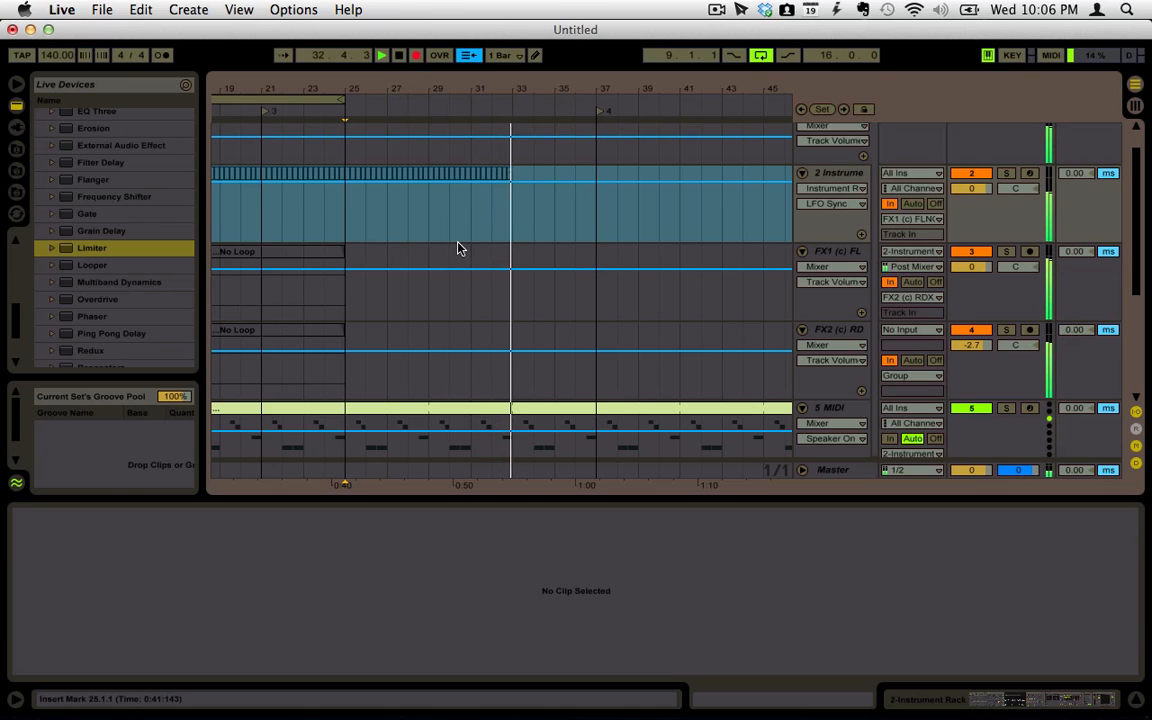
{"action": "key", "text": "space"}
- Select the recorded Instrument clips from bar 25 to bar 33 and stop that track's running Session View clip
{"action": "left_click", "coordinate": [508, 211]}
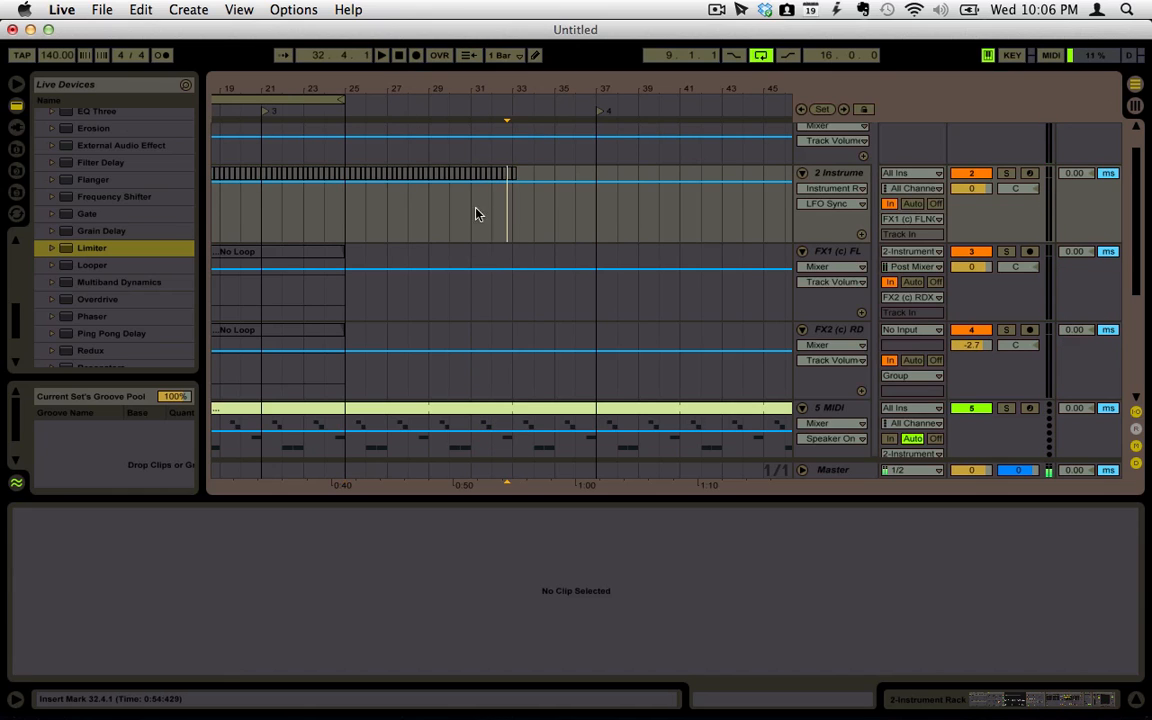
{"action": "left_click_drag", "start_coordinate": [347, 213], "coordinate": [511, 224]}
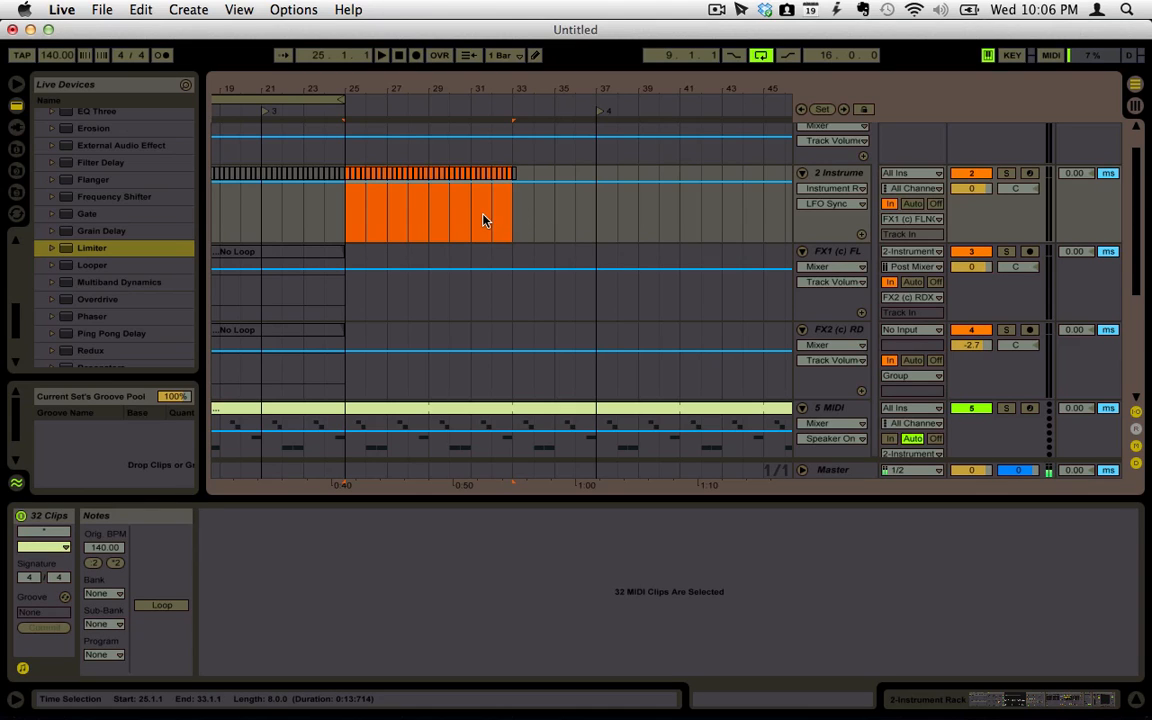
{"action": "key", "text": "Tab"}
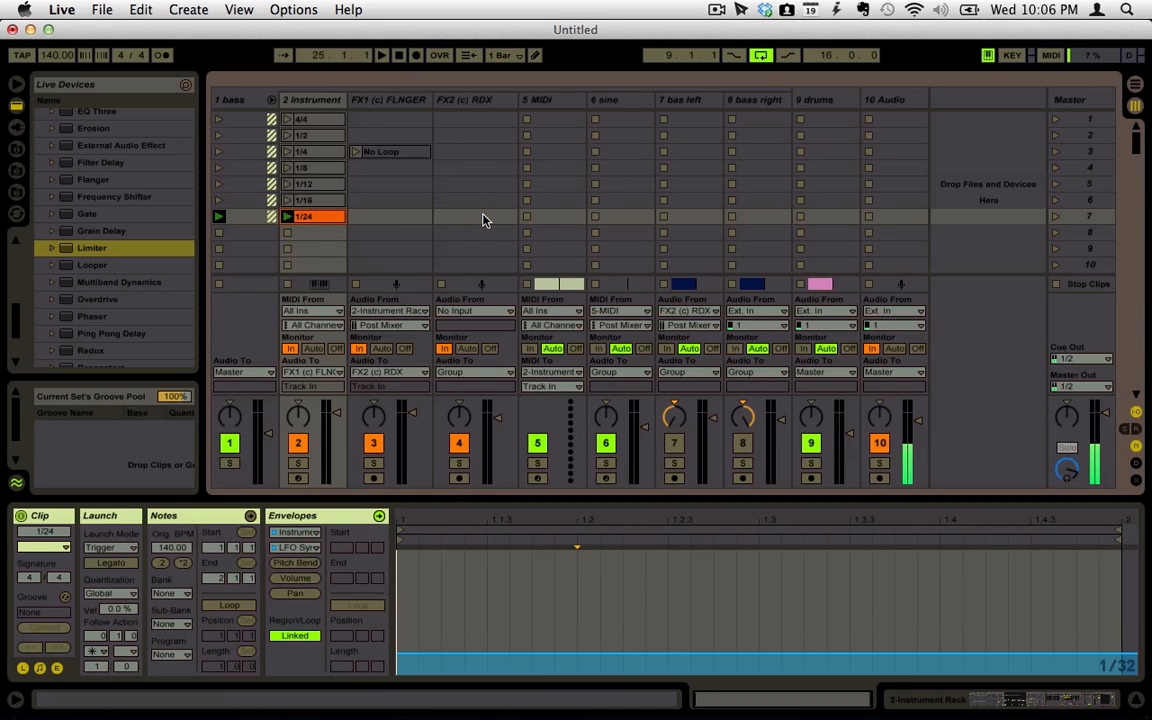
{"action": "left_click", "coordinate": [288, 233]}
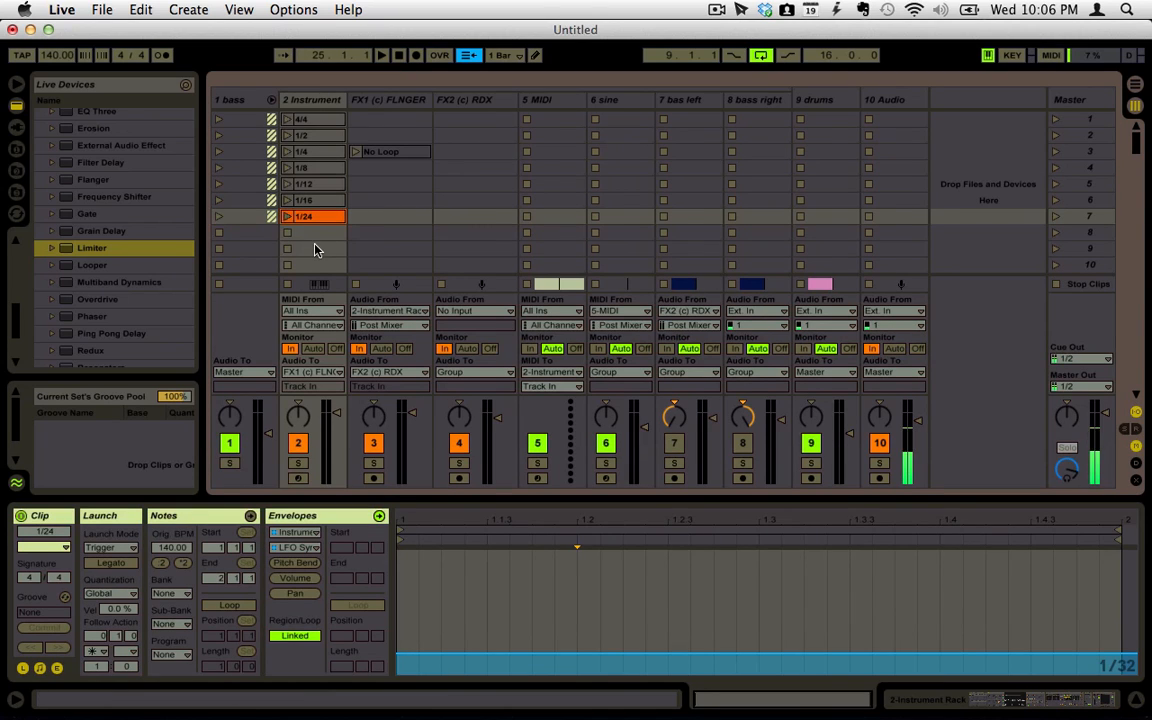
{"action": "key", "text": "Tab"}
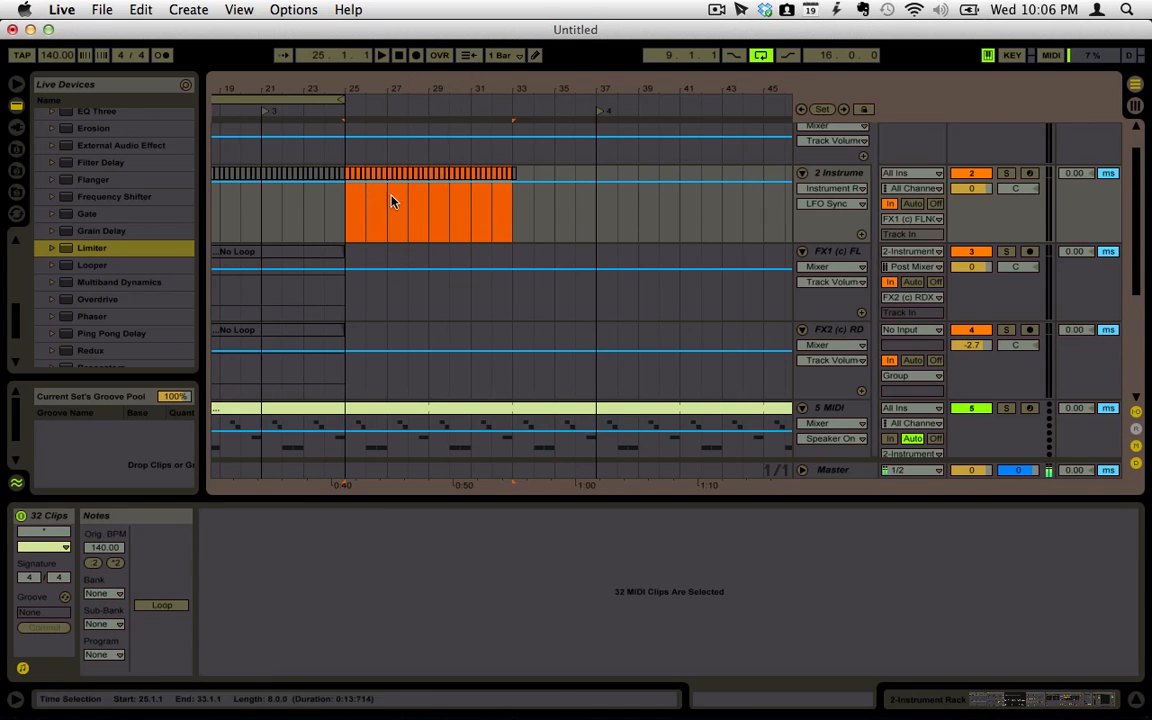
- Play the recorded dummy clip sequence from bar 25 to about bar 27 and stop playback
{"action": "left_click", "coordinate": [351, 207]}
{"action": "left_click", "coordinate": [347, 208]}
{"action": "left_click_drag", "start_coordinate": [381, 92], "coordinate": [381, 140]}
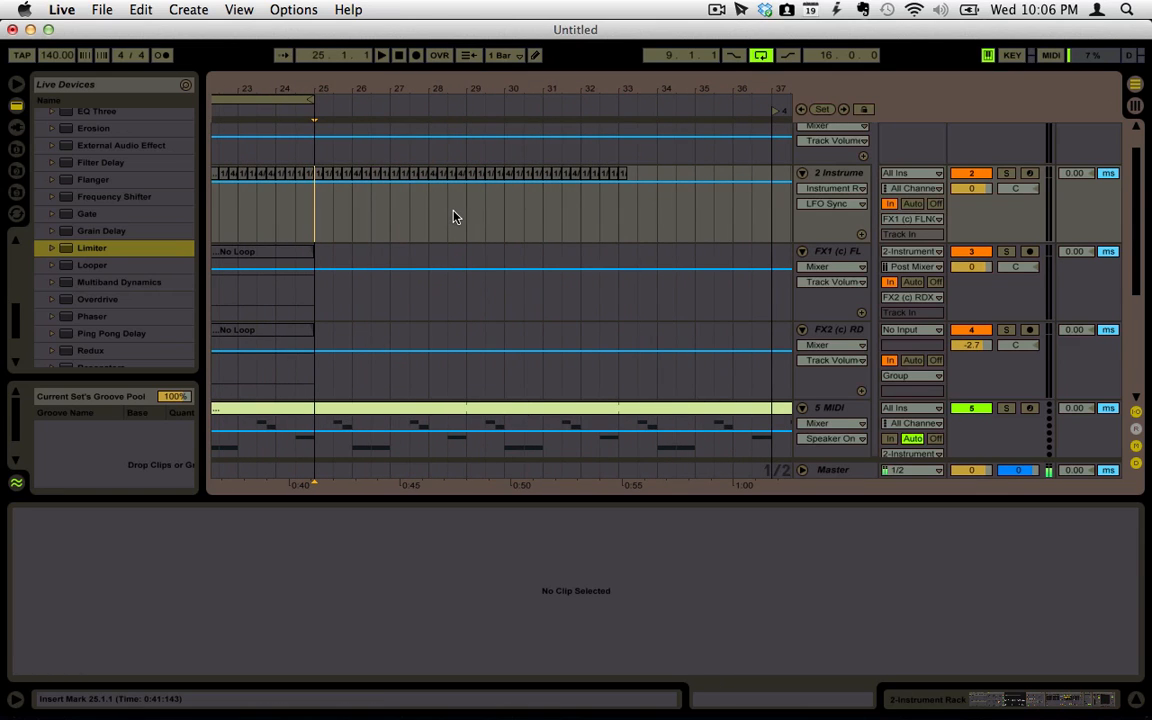
{"action": "key", "text": "space"}
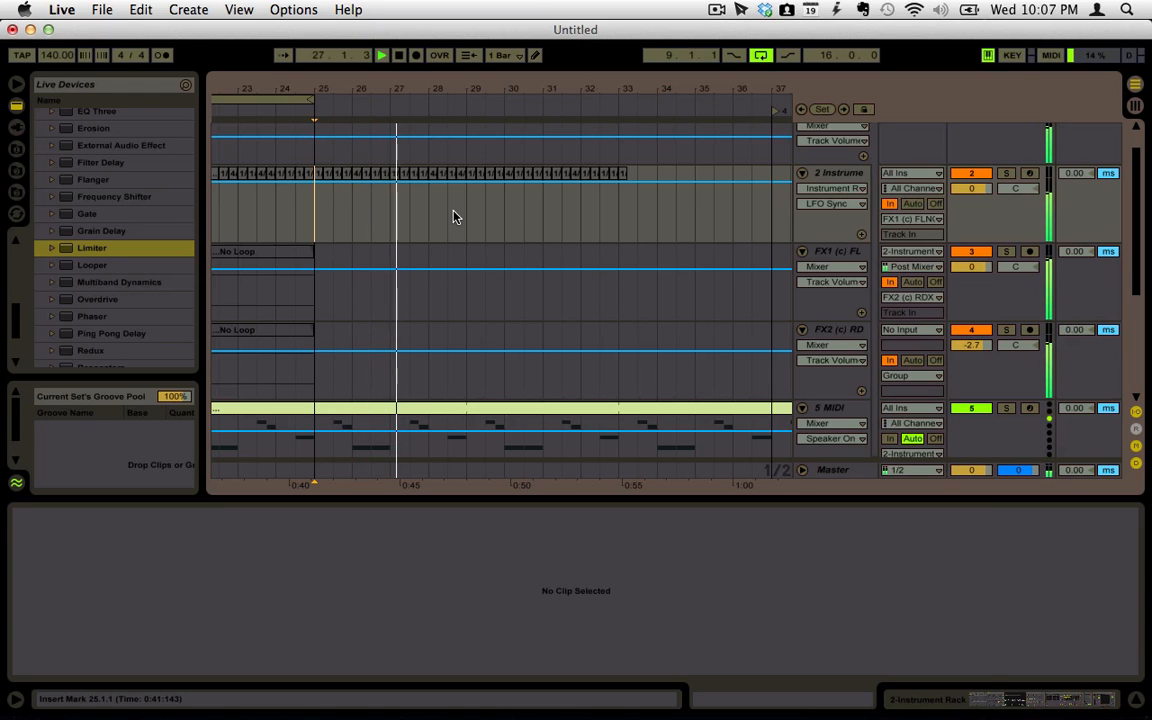
{"action": "key", "text": "space"}
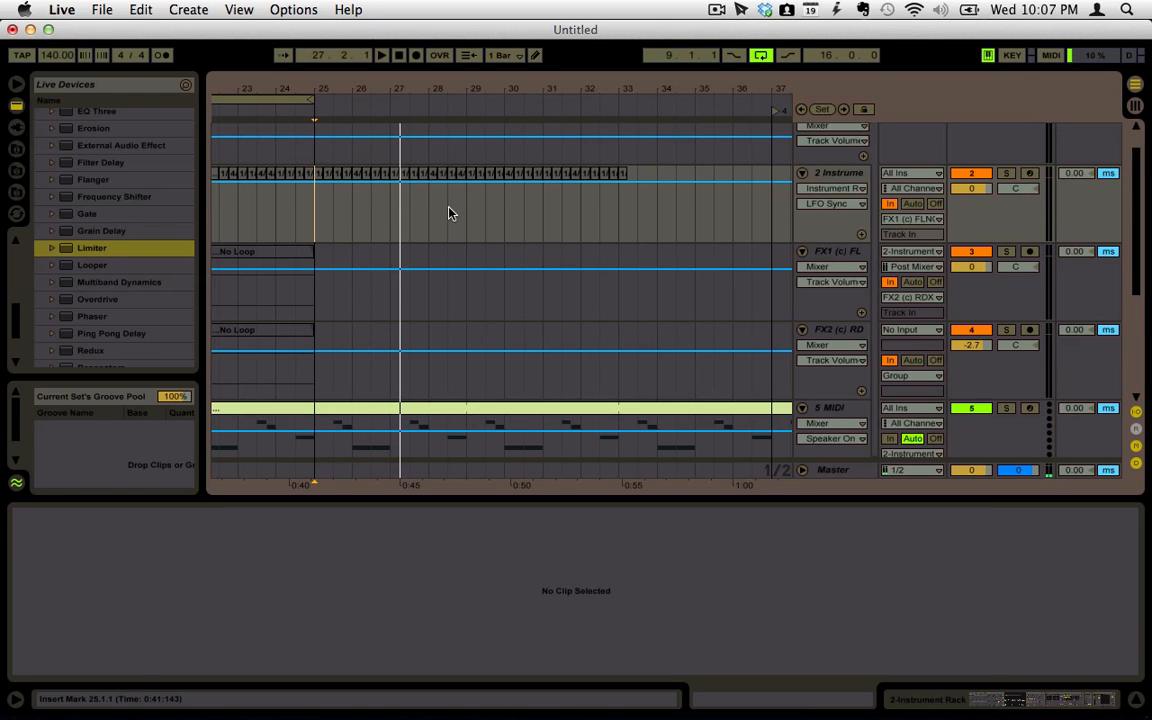
{"action": "scroll", "coordinate": [448, 212], "scroll_direction": "down", "scroll_amount": 2}
{"action": "scroll", "coordinate": [448, 212], "scroll_direction": "up", "scroll_amount": 3}
{"action": "scroll", "coordinate": [449, 212], "scroll_direction": "left", "scroll_amount": 5}
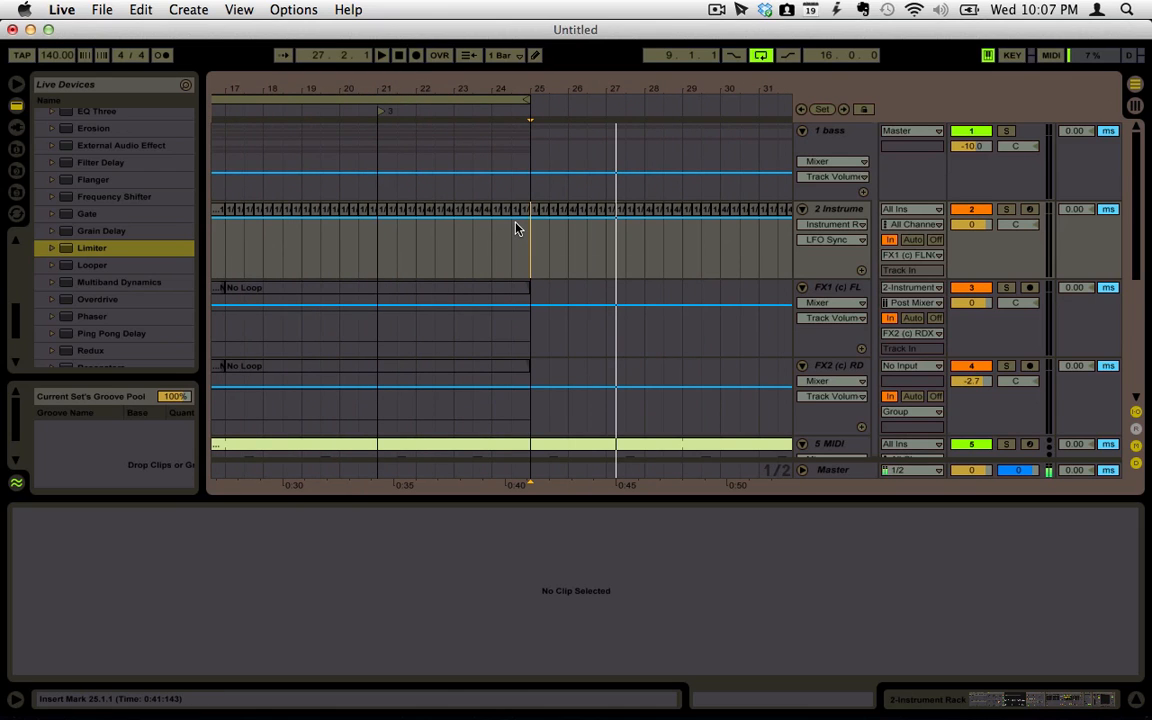
{"action": "scroll", "coordinate": [516, 228], "scroll_direction": "down", "scroll_amount": 8}
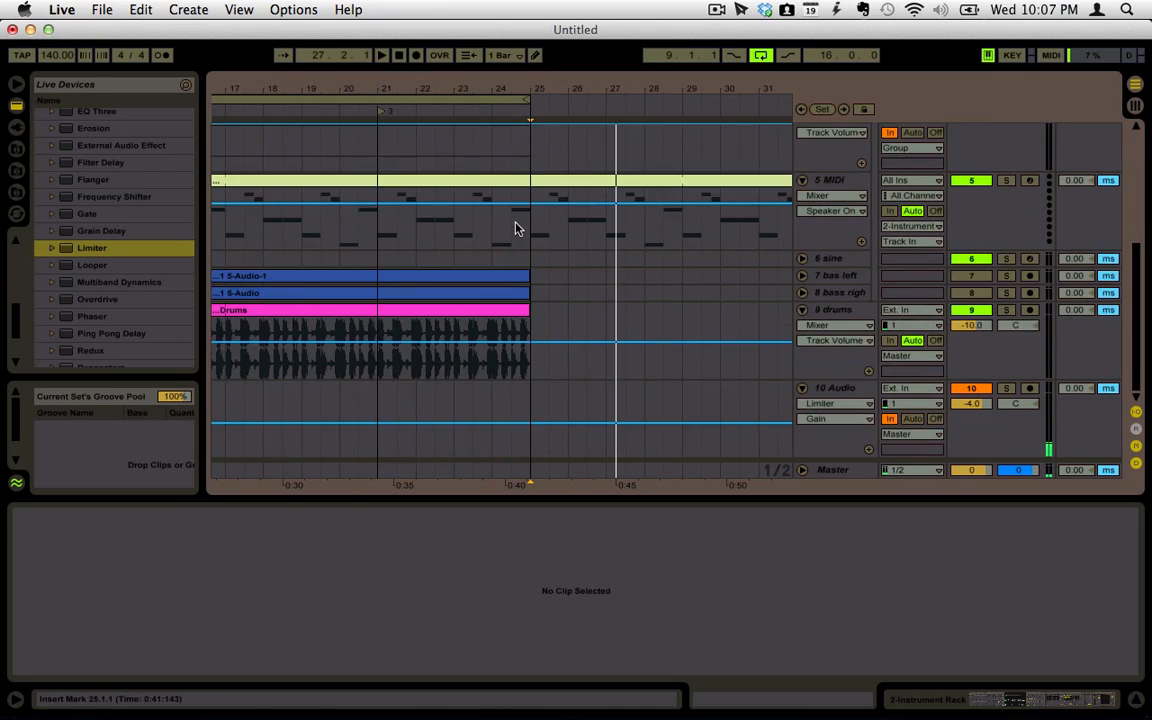
{"action": "scroll", "coordinate": [516, 228], "scroll_direction": "up", "scroll_amount": 8}
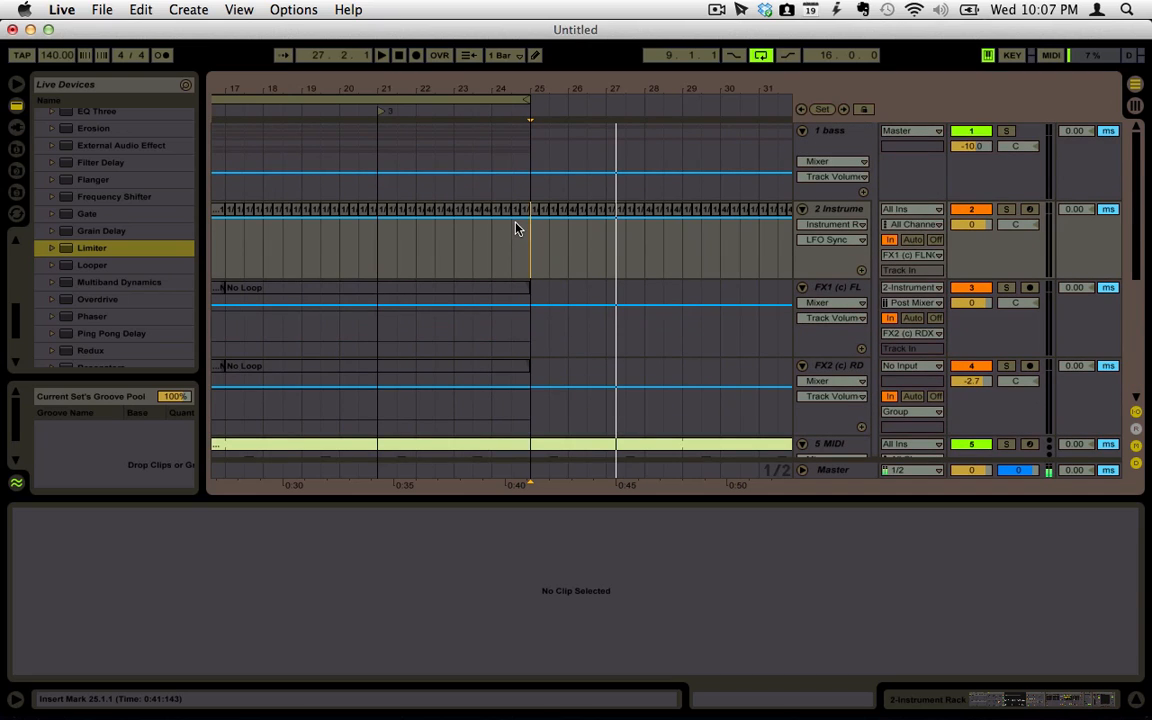
- Try a follow action time of 0.1.1 on all seven 2 Instrument clips in Session View, restore 0.1.0, and select the 1/8 clip
{"action": "key", "text": "Tab"}
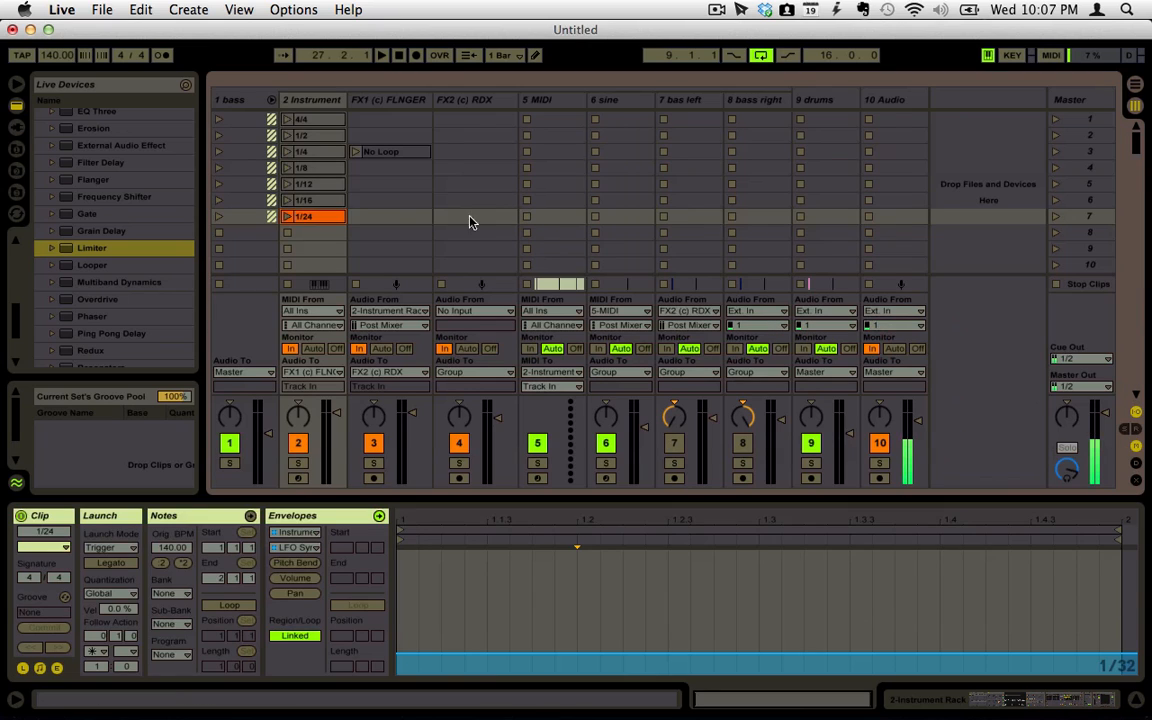
{"action": "left_click", "coordinate": [284, 114], "text": "shift"}
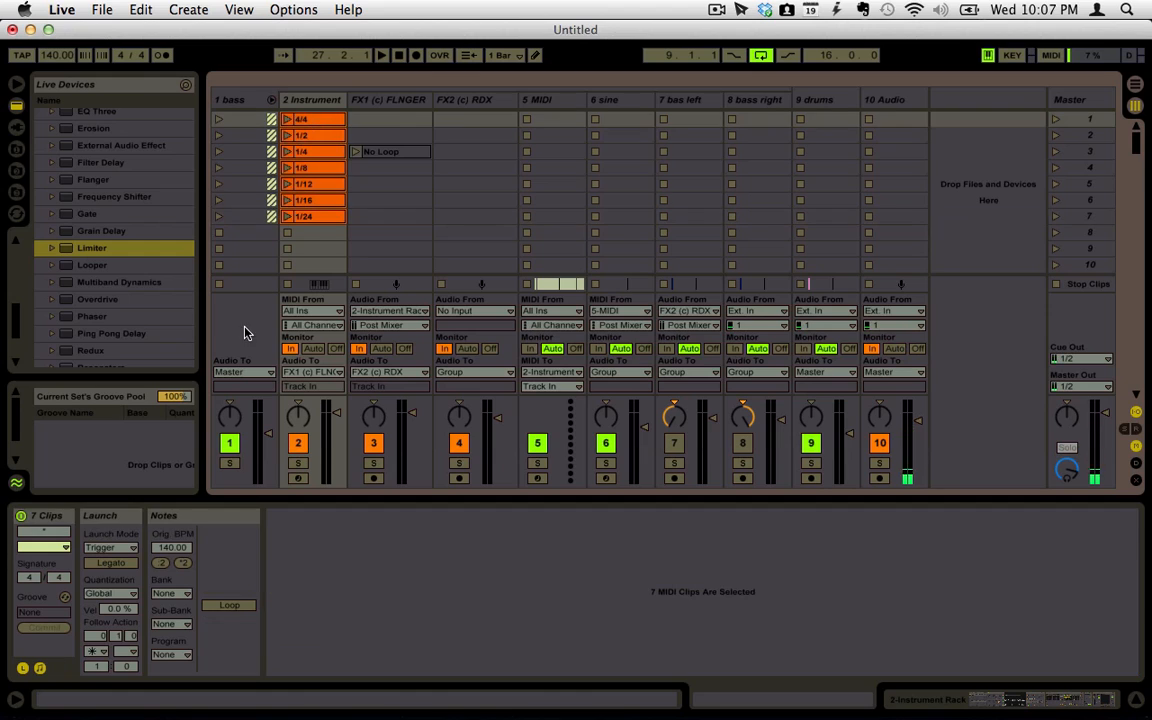
{"action": "left_click", "coordinate": [125, 634]}
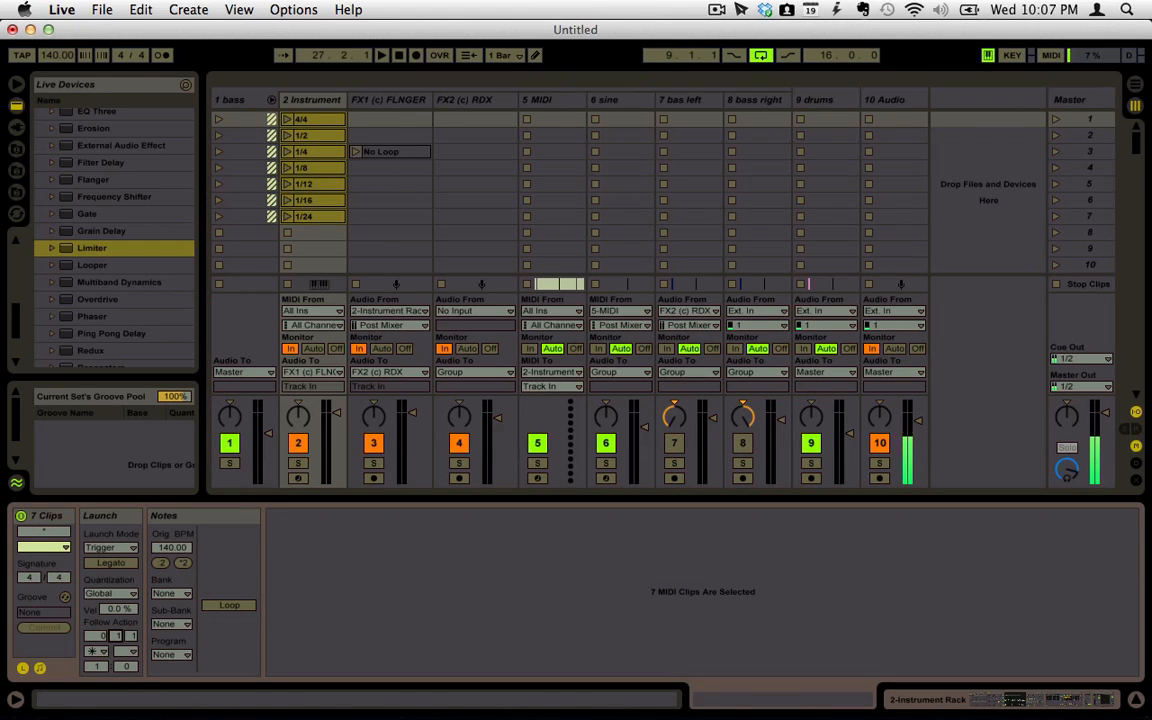
{"action": "type", "text": "0"}
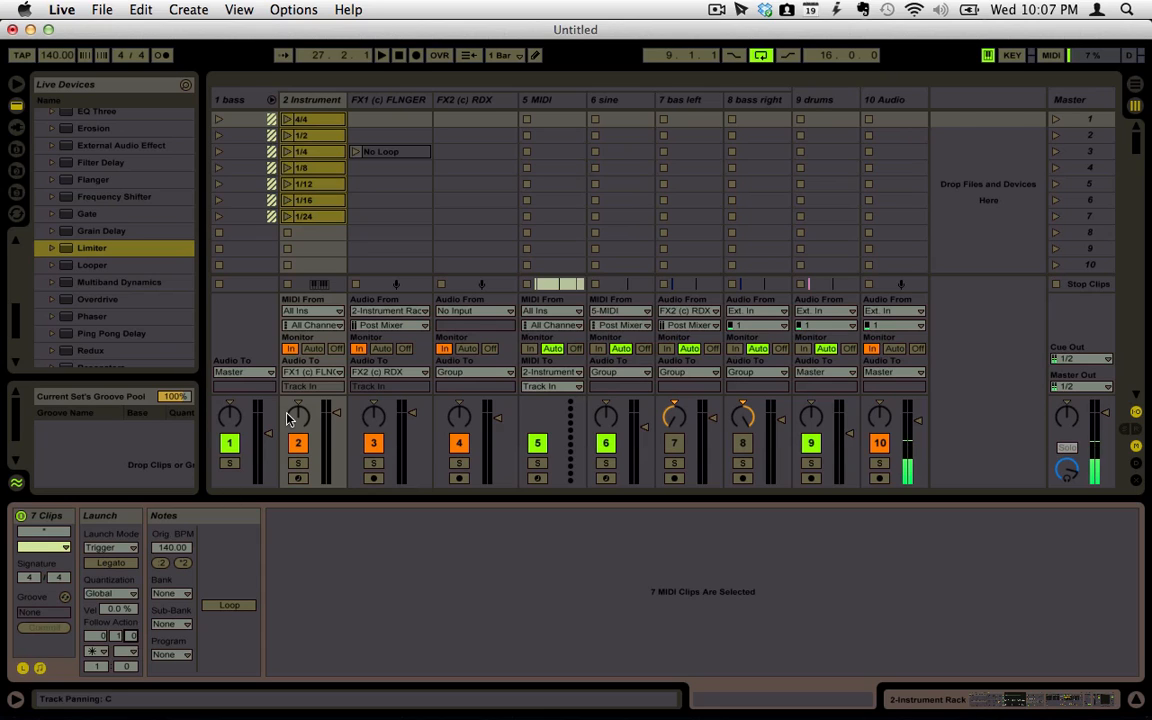
{"action": "left_click", "coordinate": [321, 234]}
{"action": "left_click", "coordinate": [325, 170]}
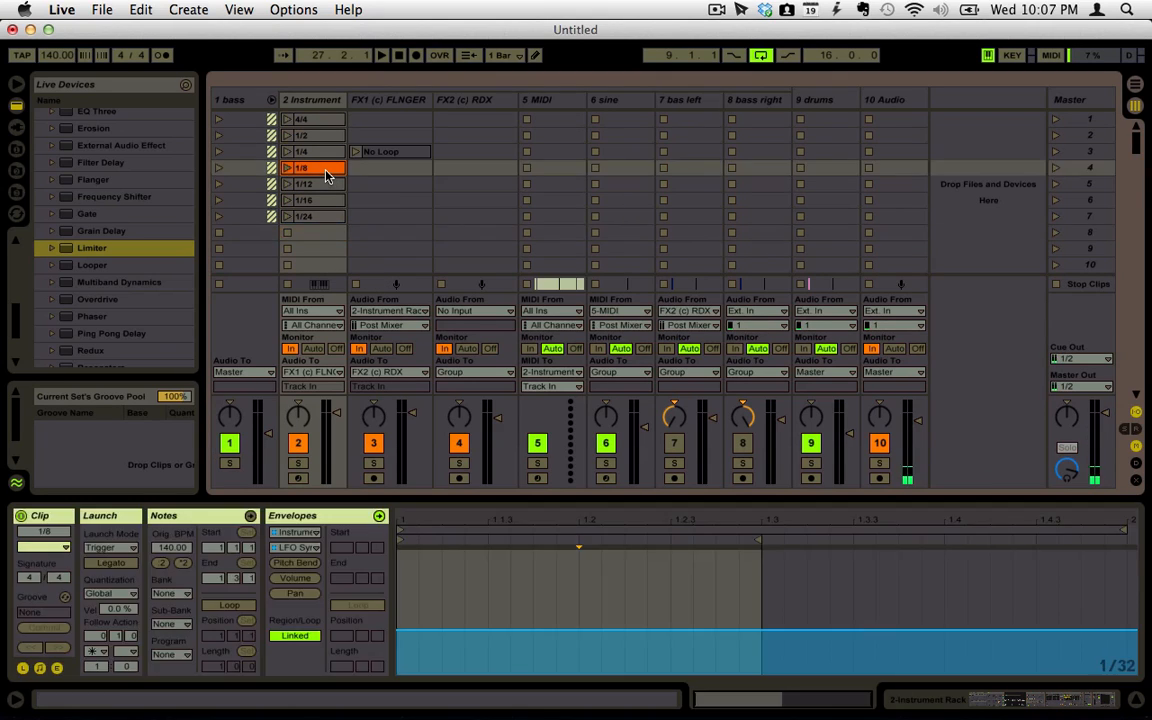
- Return to Arrangement View and select the FX1 (c) FLNGER track
{"action": "key", "text": "Tab"}
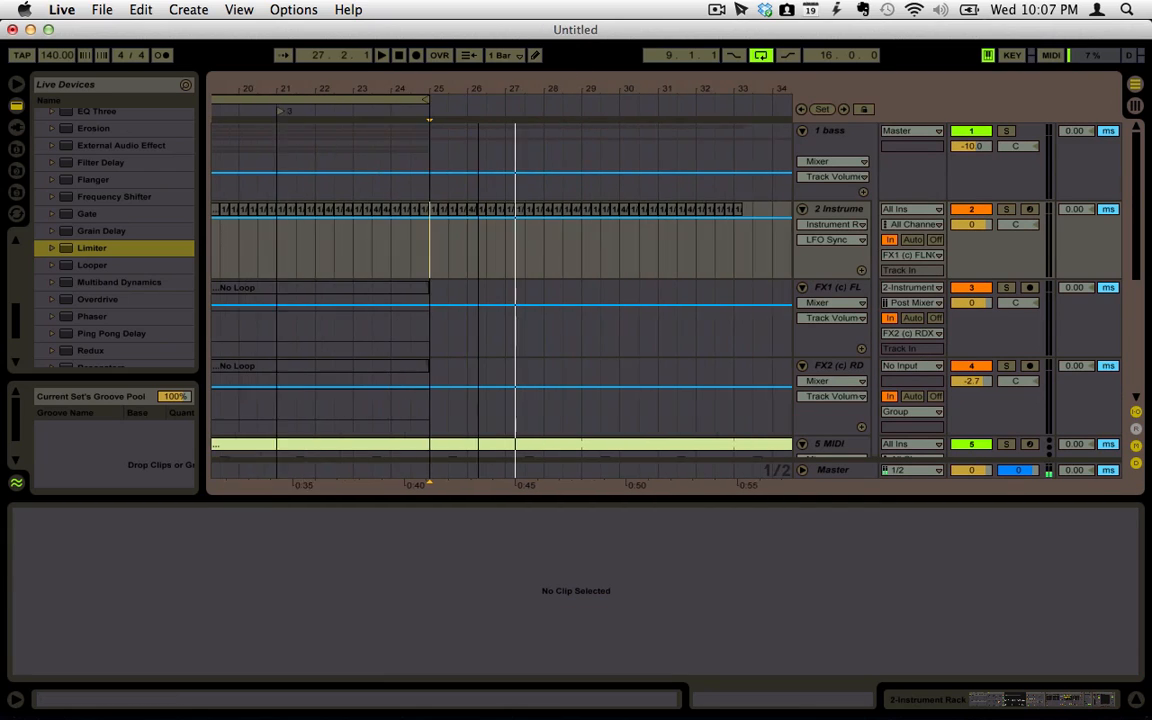
{"action": "left_click_drag", "start_coordinate": [402, 87], "coordinate": [402, 66]}
{"action": "left_click", "coordinate": [852, 290]}
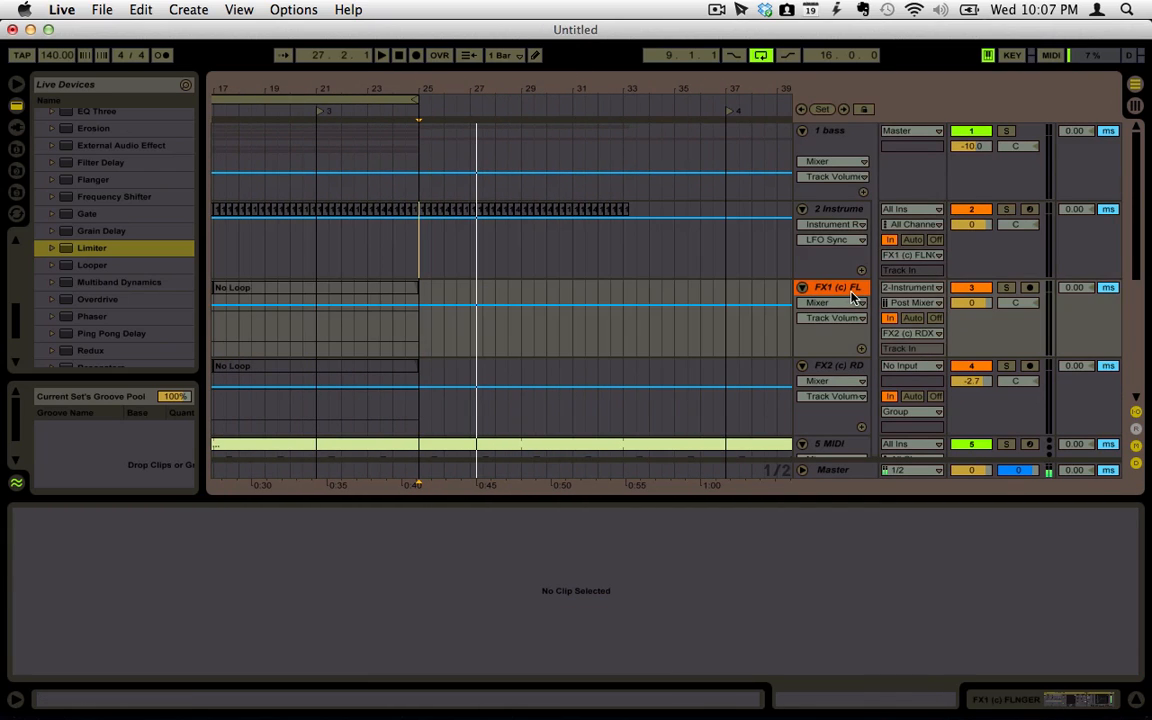